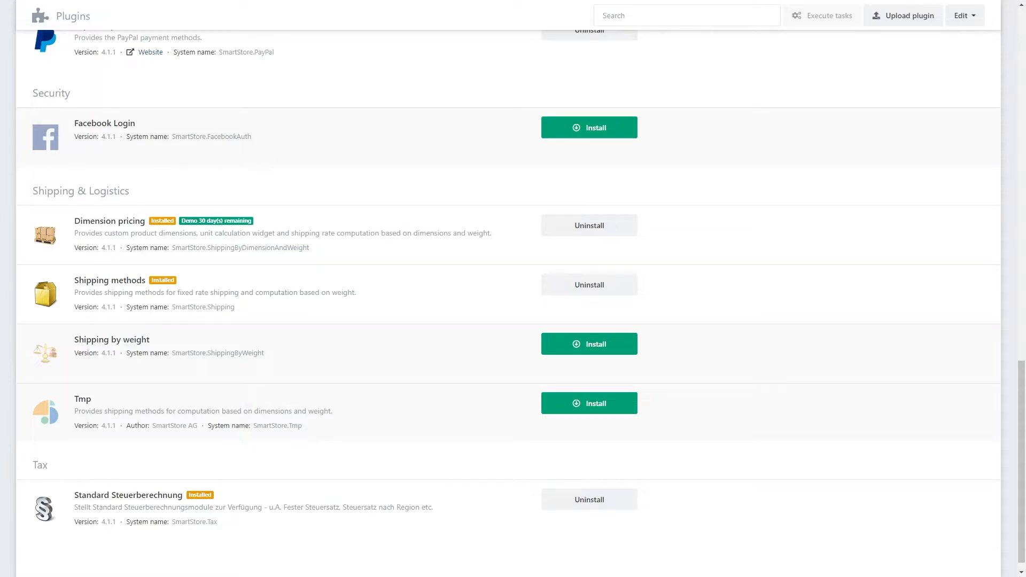
# Step: Open the configuration settings of the Dimension pricing plugin
pyautogui.moveTo(1020, 422); pyautogui.dragTo(1017, 36)
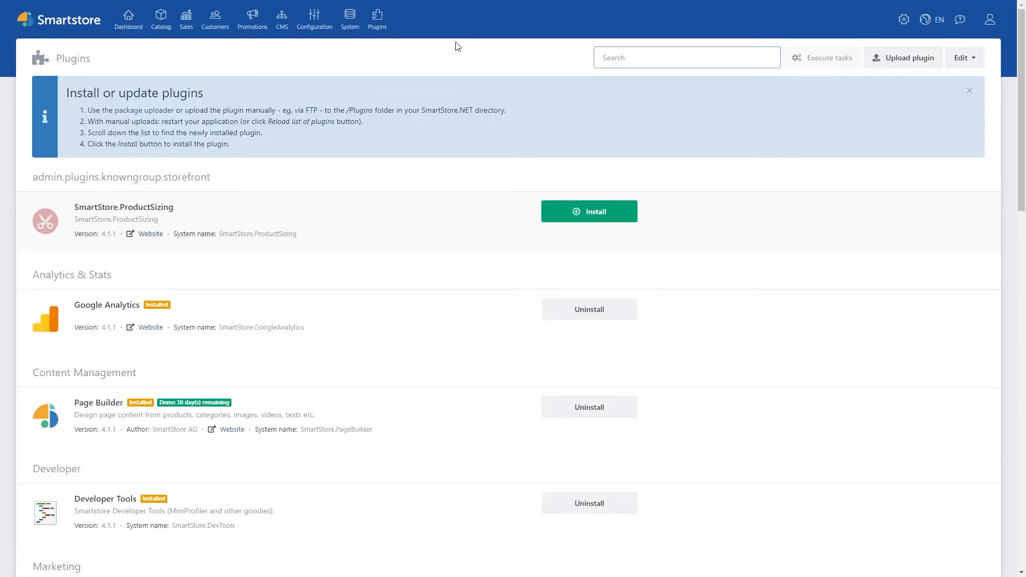
pyautogui.click(378, 24)
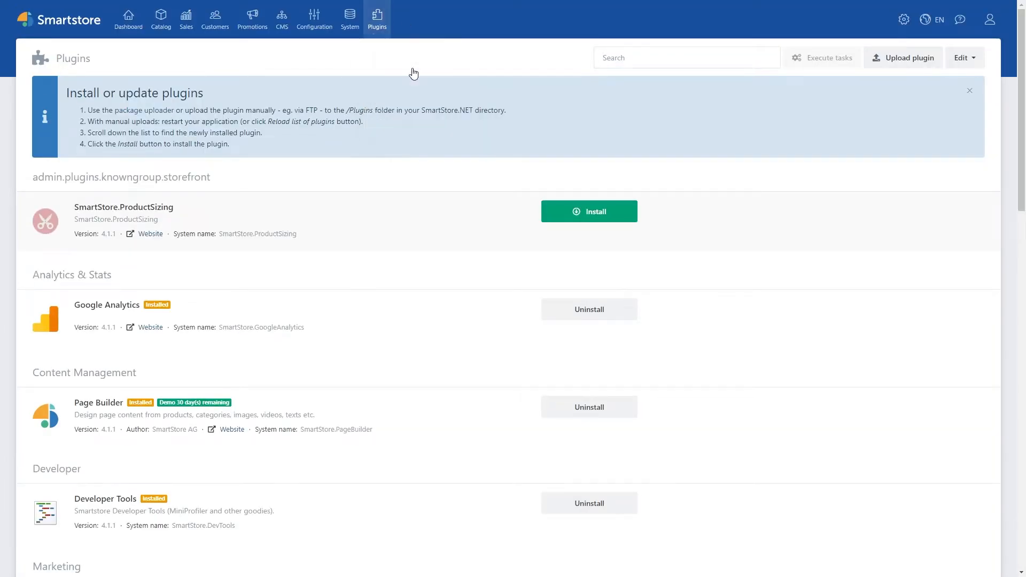
pyautogui.click(414, 73)
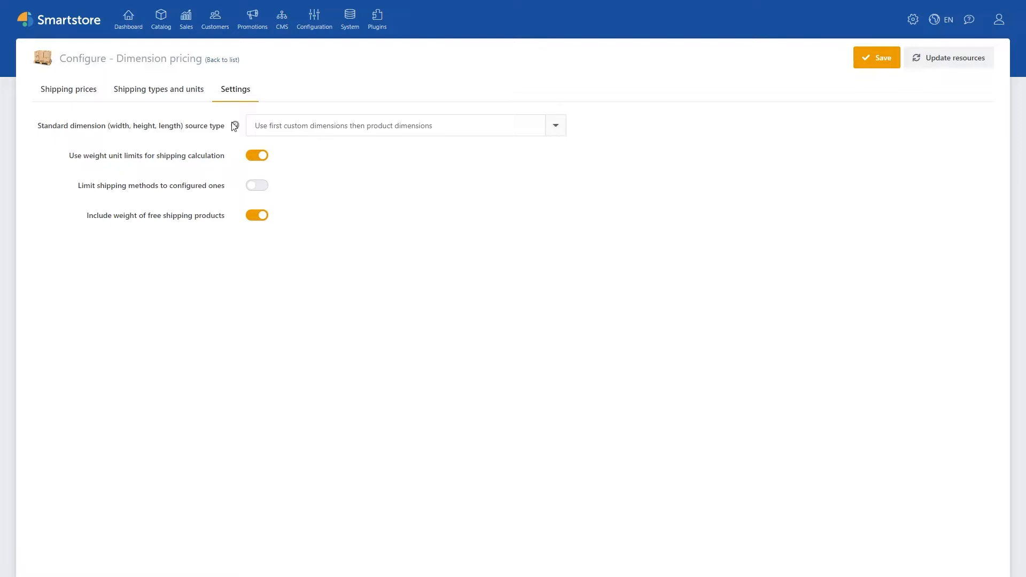
# Step: Examine the dimension source type options and the explanations of the weight limit, shipping method and free shipping settings
pyautogui.moveTo(235, 126)
pyautogui.click(556, 129)
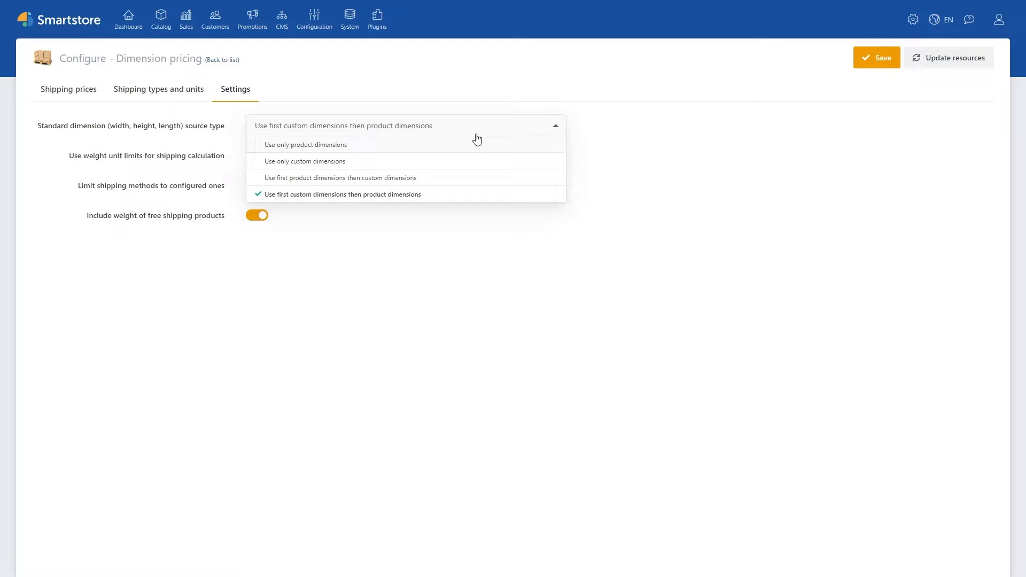
pyautogui.click(558, 129)
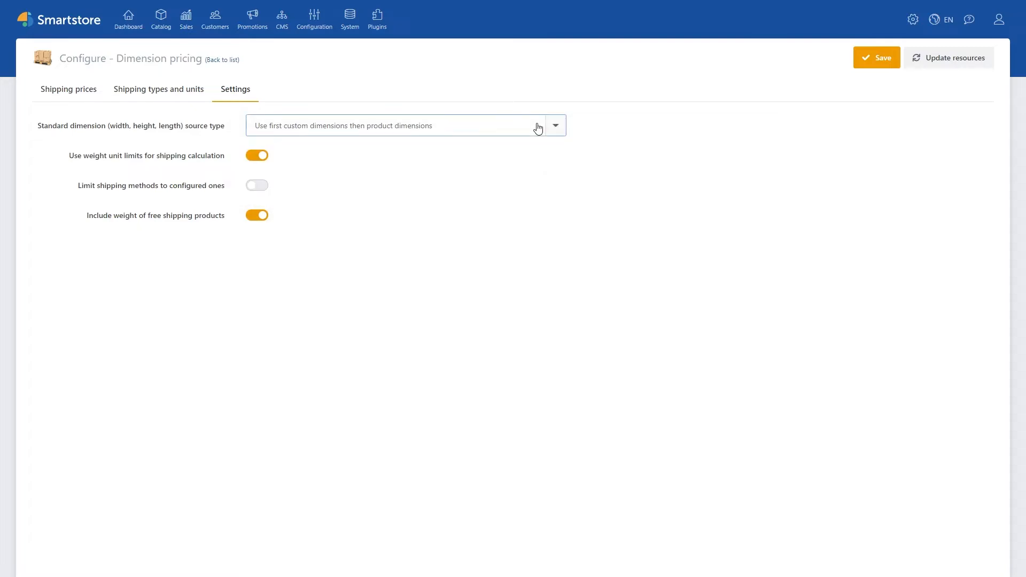
pyautogui.moveTo(237, 158)
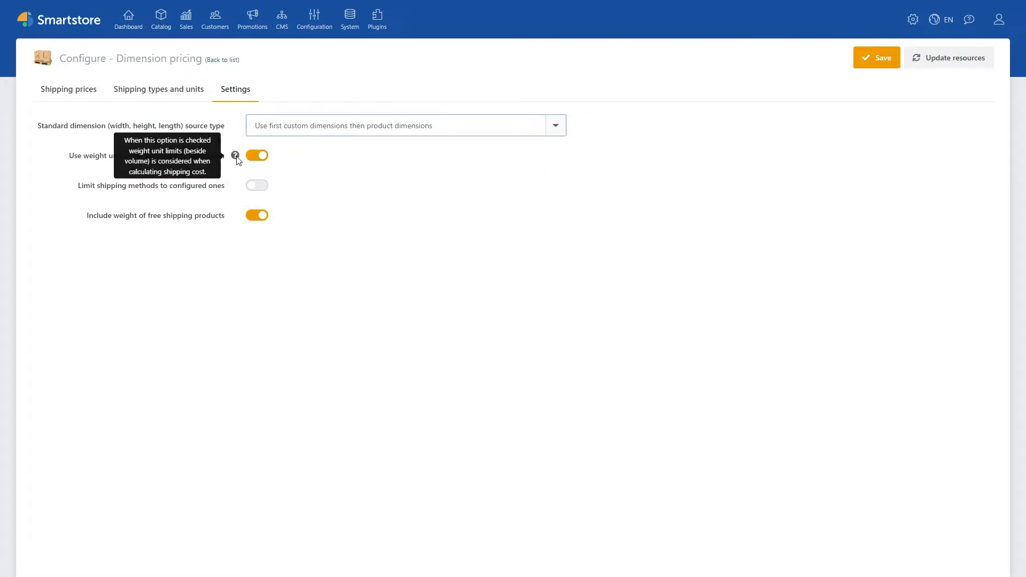
pyautogui.moveTo(235, 188)
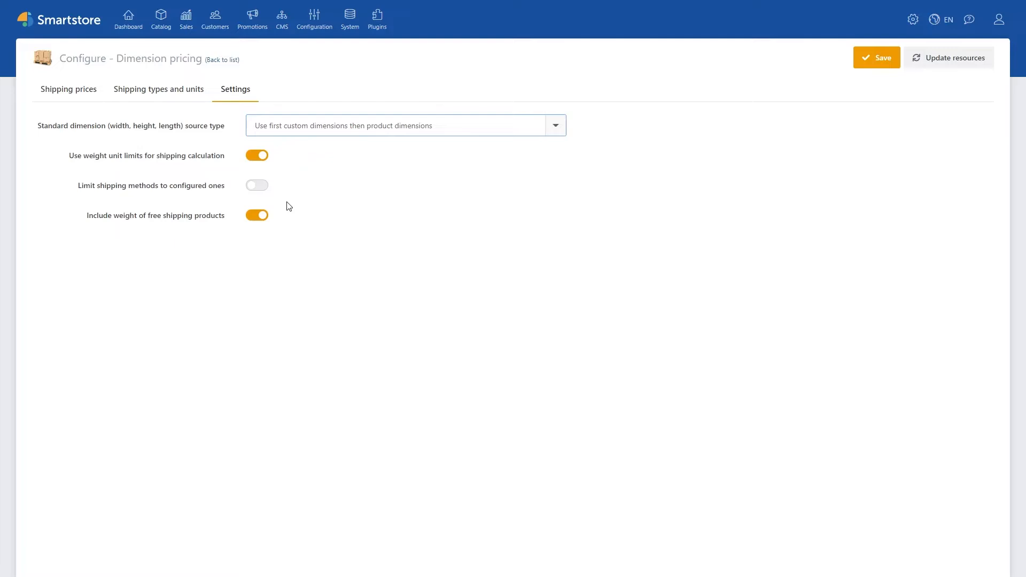
pyautogui.moveTo(236, 219)
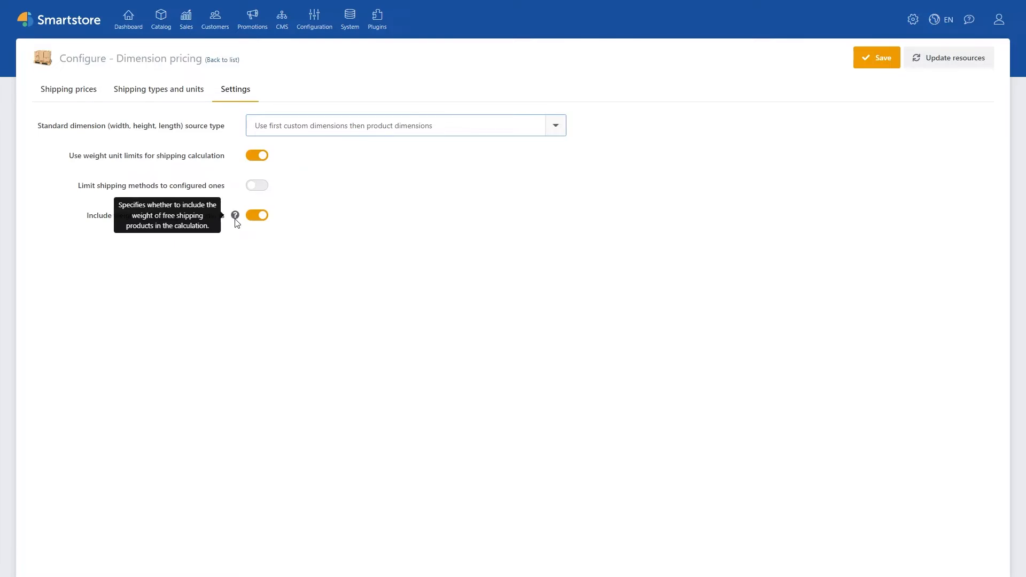
# Step: Open the Flairstone Big Bag Splitt product from the product list filtered by "bag"
pyautogui.click(314, 24)
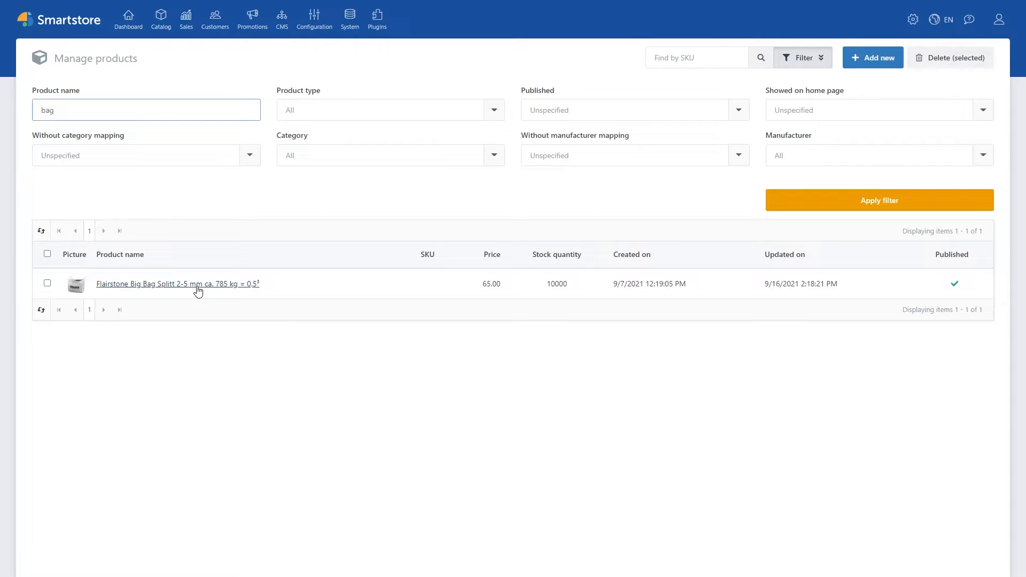
pyautogui.click(193, 284)
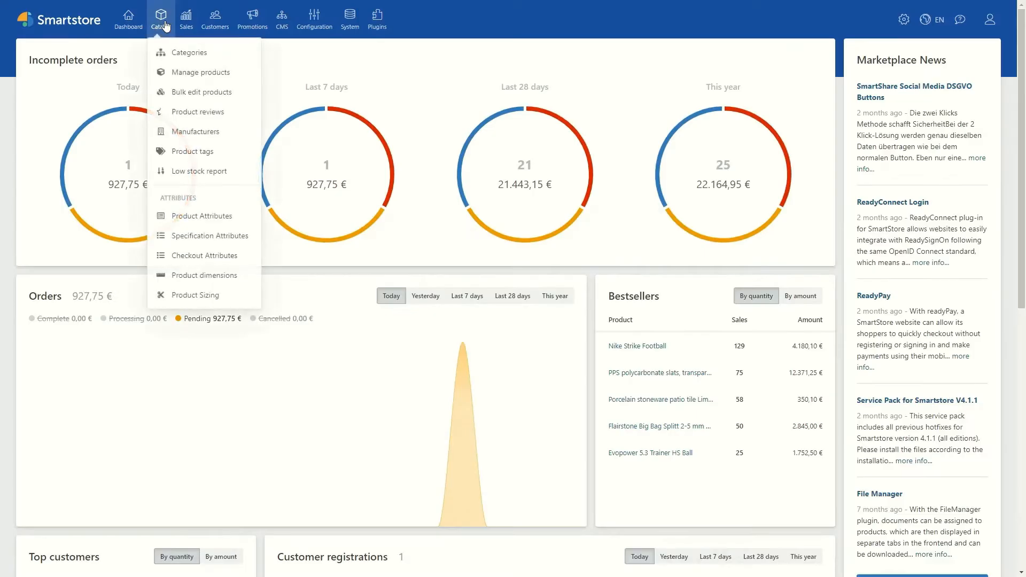
# Step: Create a product dimension template named "Area calculation" and save it while keeping it open for editing
pyautogui.click(231, 283)
pyautogui.click(97, 158)
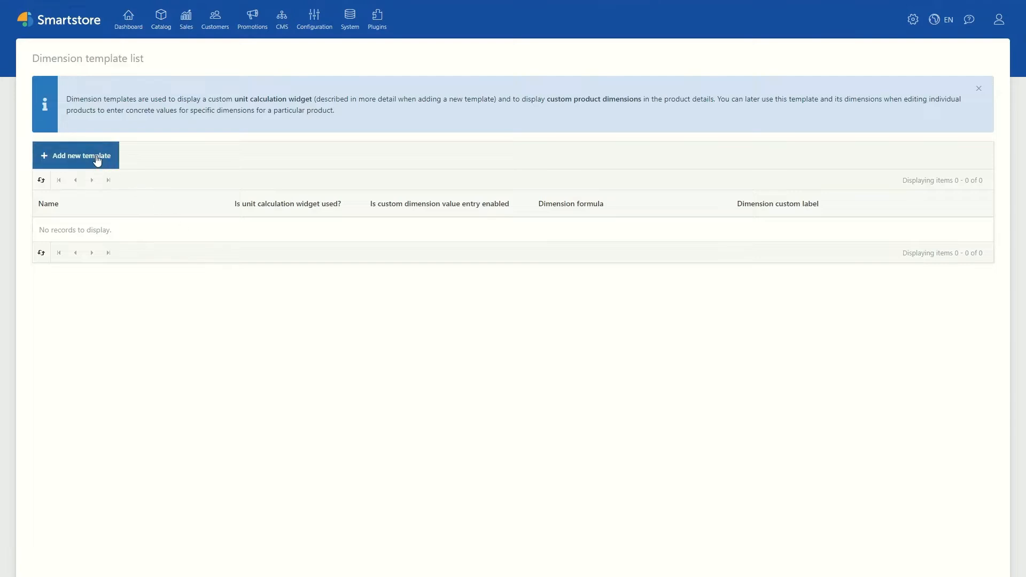
pyautogui.click(261, 126)
pyautogui.write('A')
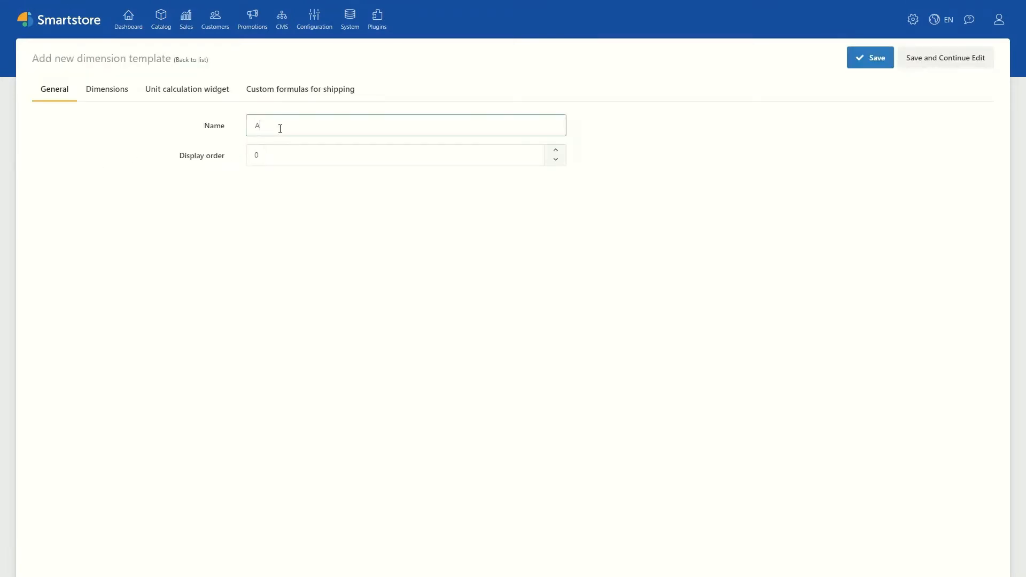
pyautogui.write('rea calculation')
pyautogui.click(923, 60)
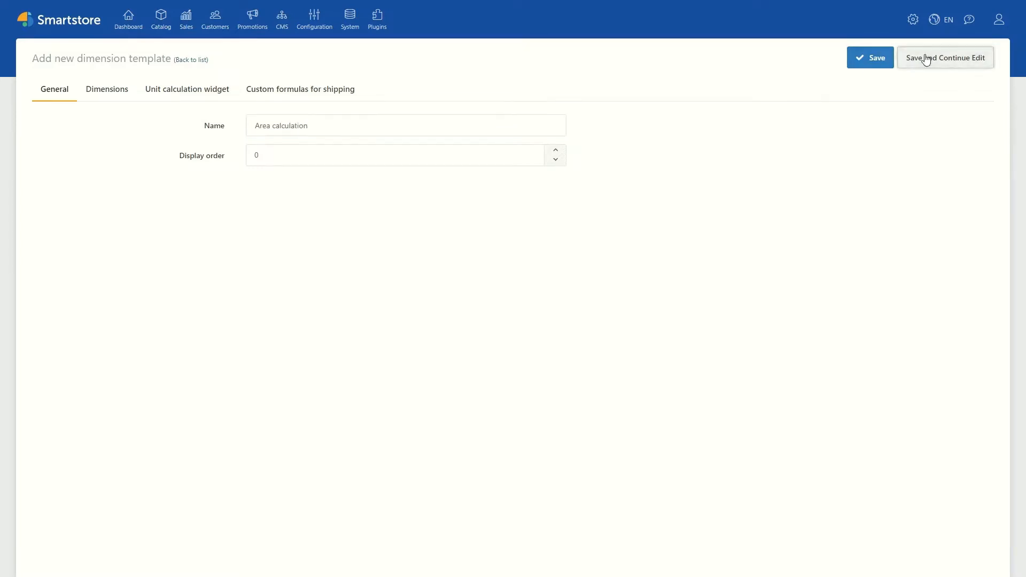
# Step: Start a new dimension in the template with label "Width", help text "Product width" and system name "Width"
pyautogui.click(113, 89)
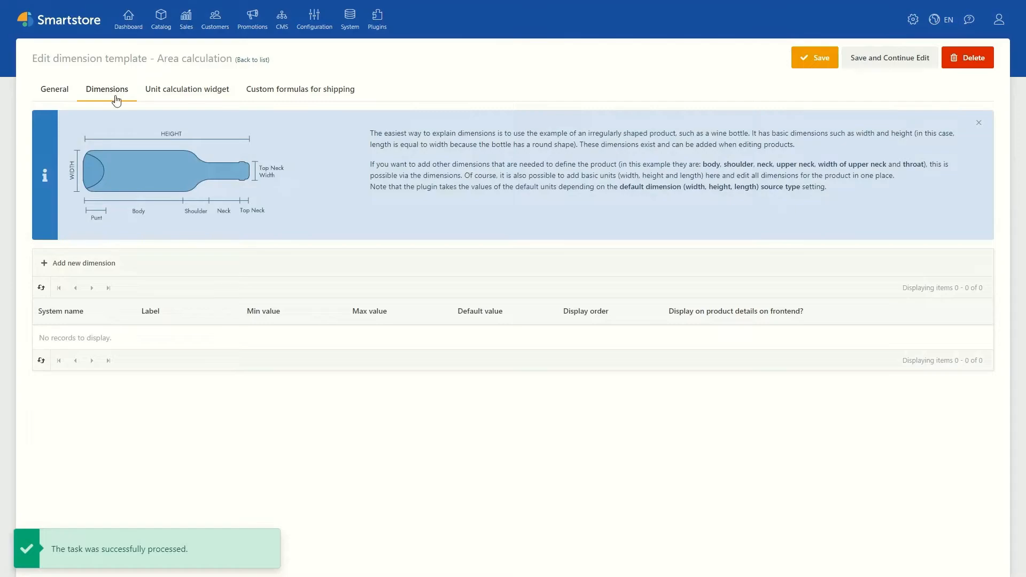
pyautogui.click(100, 270)
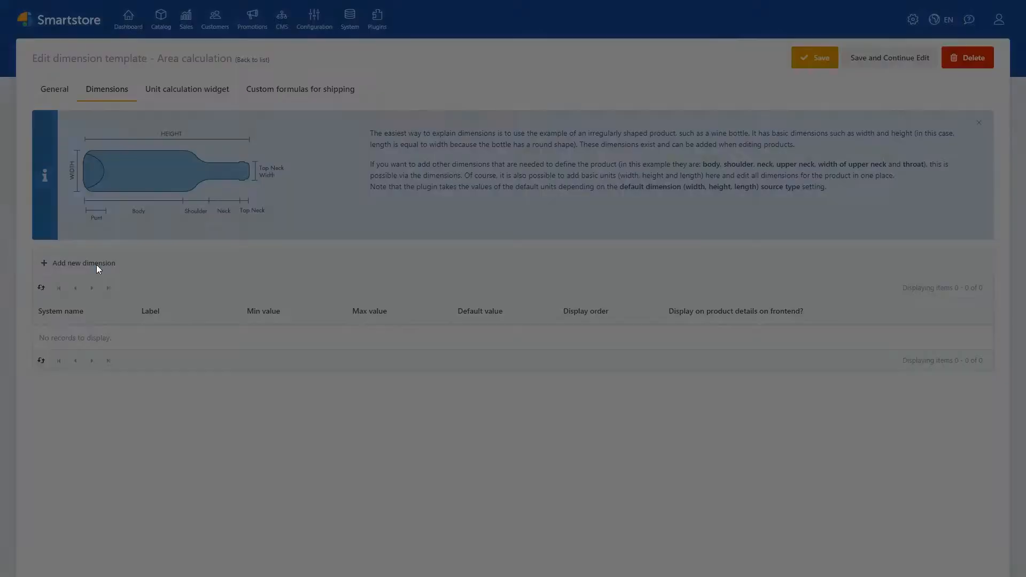
pyautogui.click(476, 99)
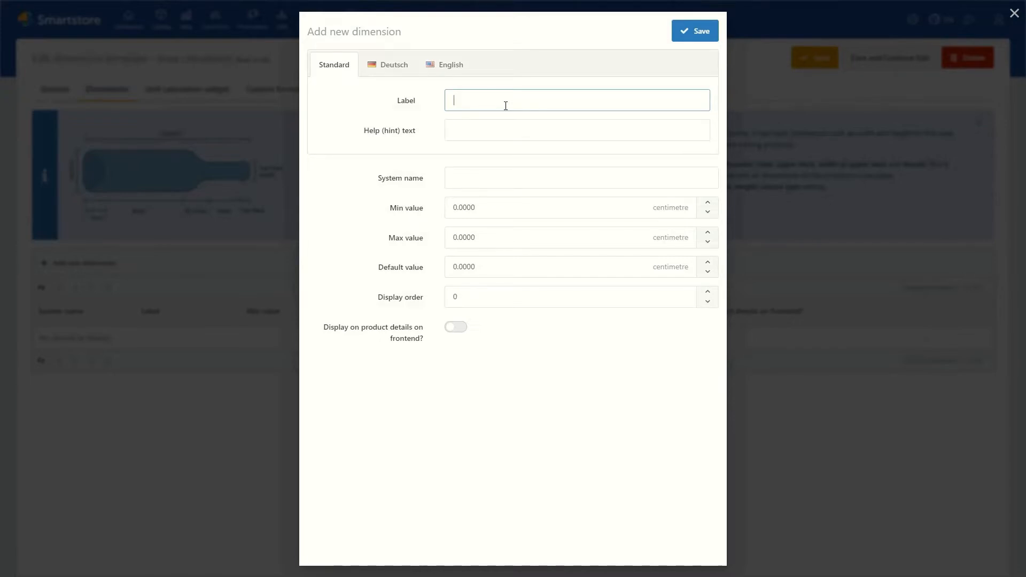
pyautogui.write('Width')
pyautogui.press('Tab')
pyautogui.write('P')
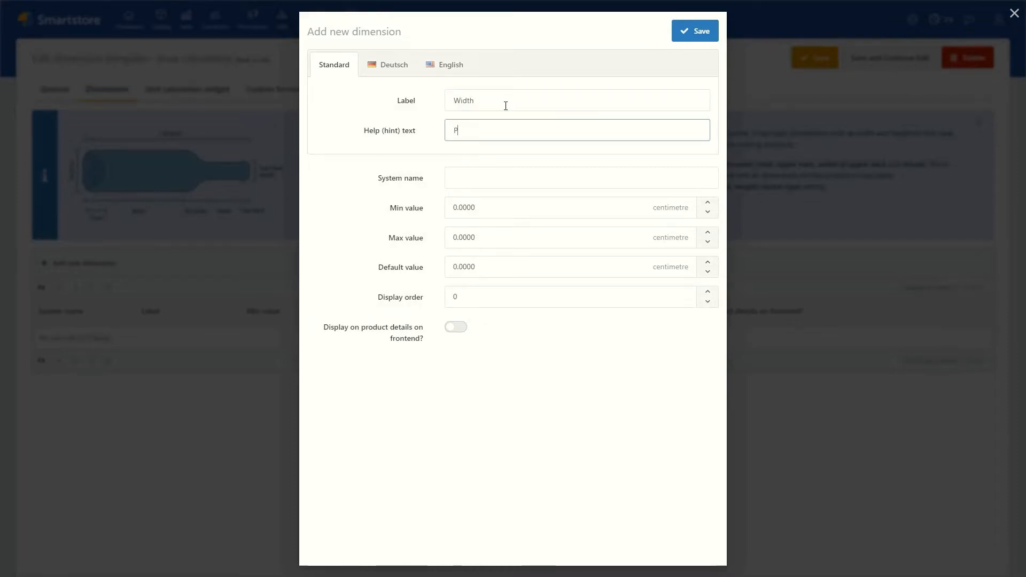
pyautogui.write('roduct width')
pyautogui.click(482, 185)
pyautogui.write('W')
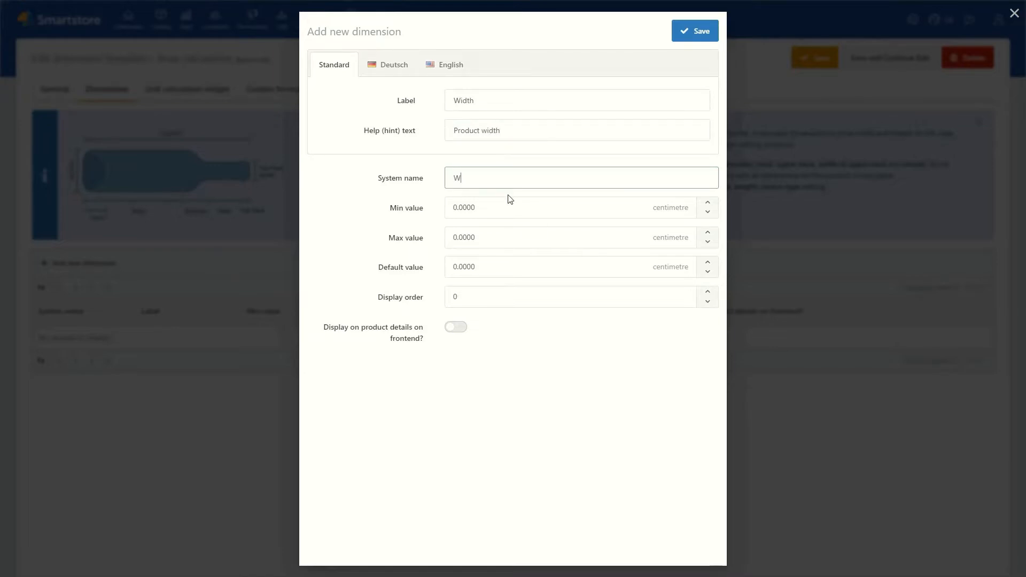
pyautogui.write('idth')
# Step: Set the Width dimension's max value to 10000 cm, enable its display on frontend product details, and save it
pyautogui.click(492, 207)
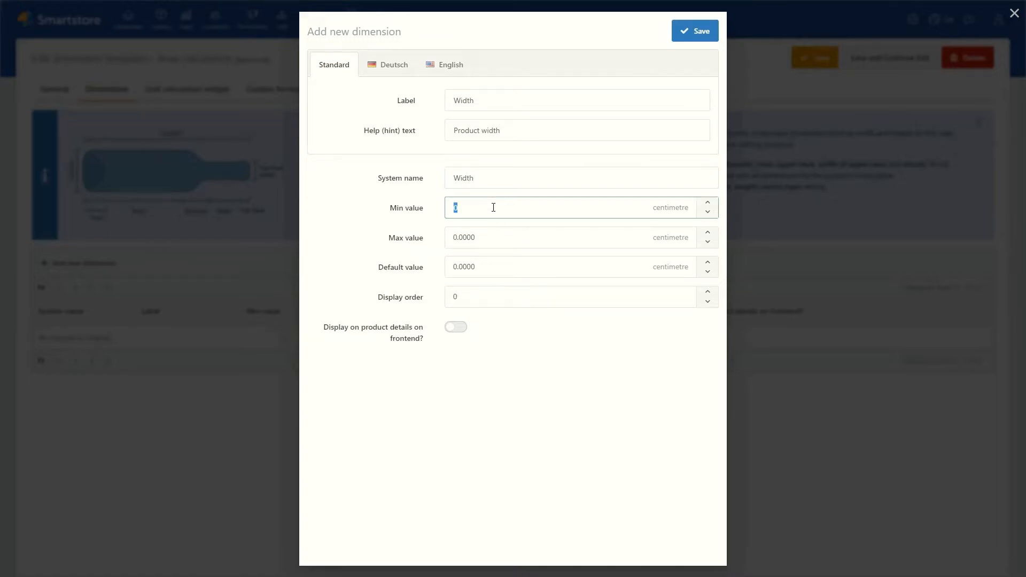
pyautogui.click(488, 236)
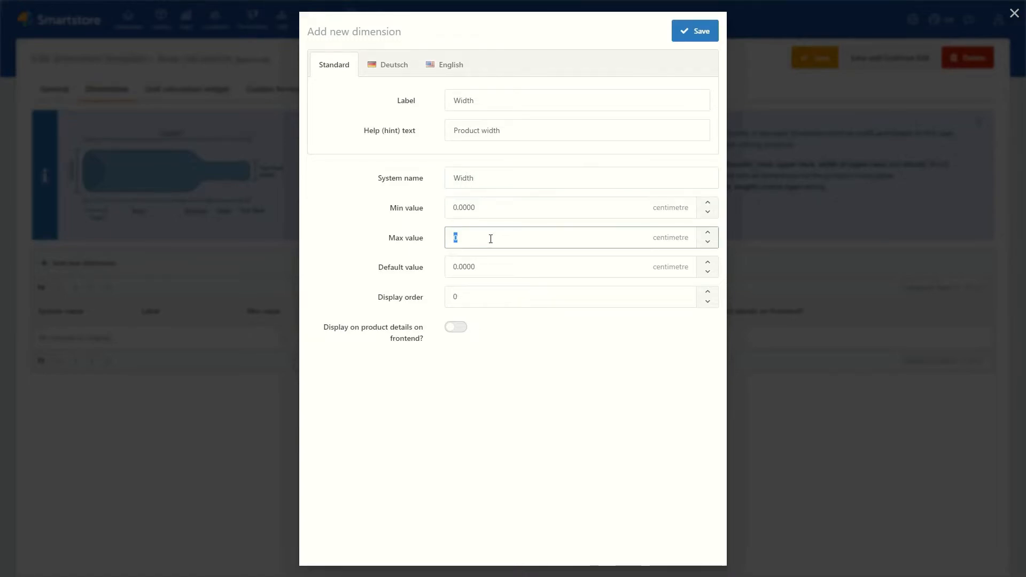
pyautogui.write('10000')
pyautogui.click(489, 270)
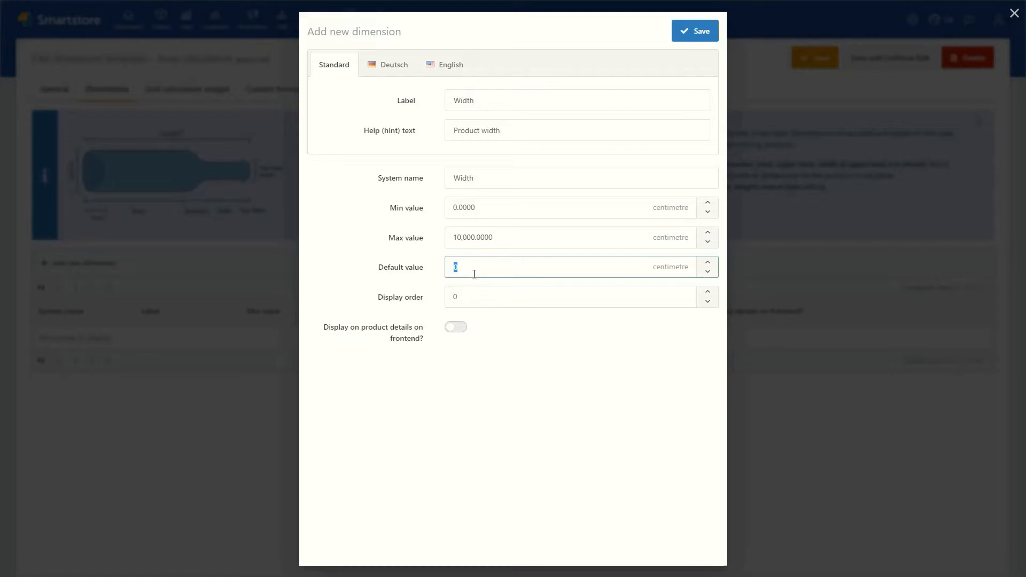
pyautogui.click(433, 380)
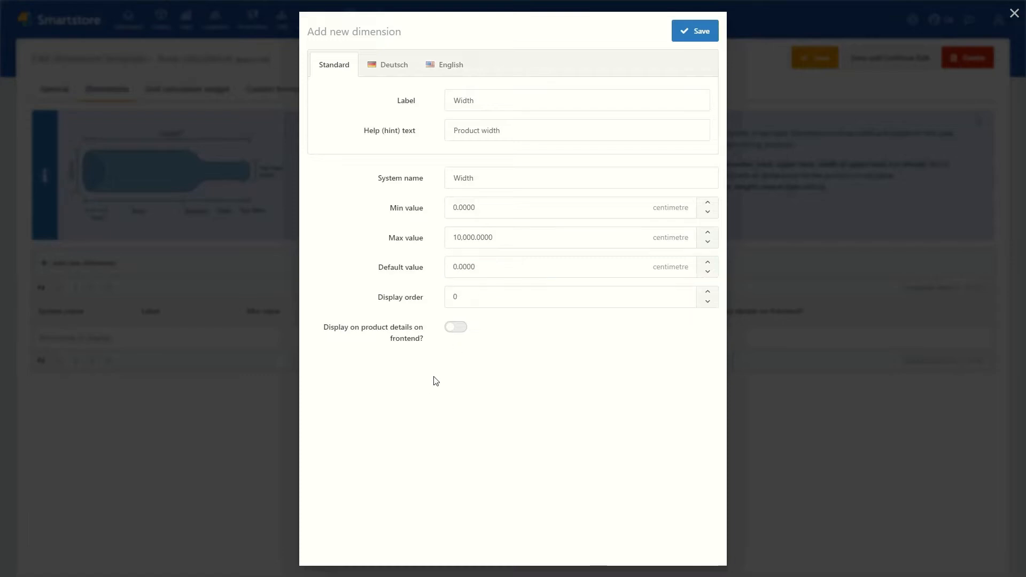
pyautogui.click(454, 329)
pyautogui.click(698, 30)
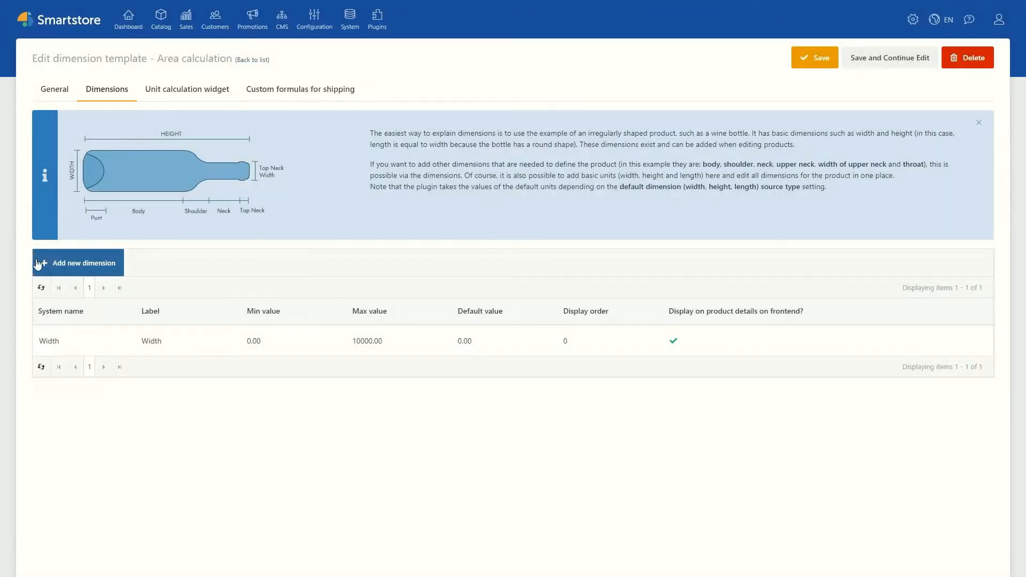
# Step: Start a second dimension with label "Height", help text "Product height" and system name "Height"
pyautogui.click(58, 262)
pyautogui.click(482, 96)
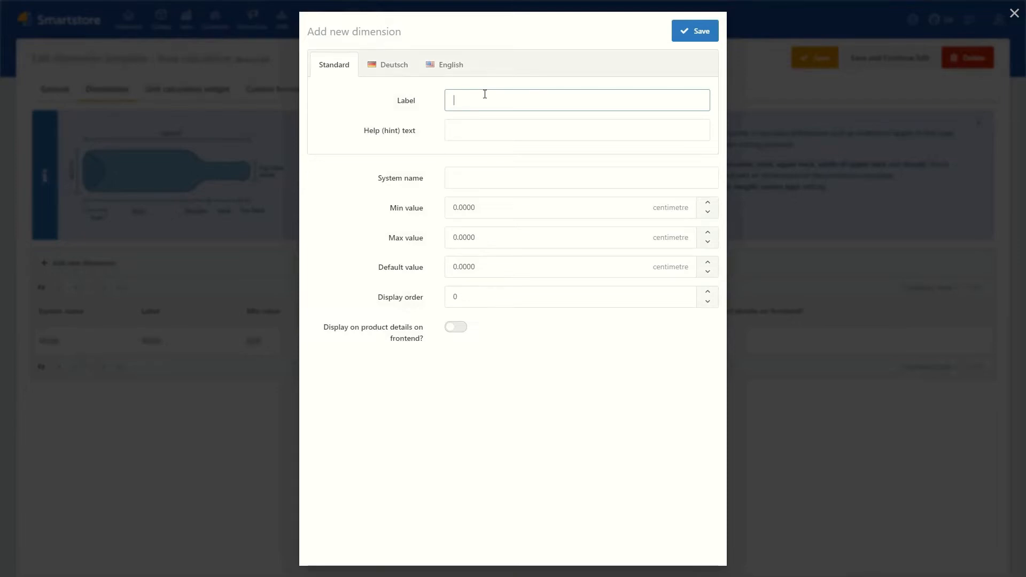
pyautogui.write('Height')
pyautogui.press('Tab')
pyautogui.write('Product height')
pyautogui.click(494, 173)
pyautogui.write('Height')
# Step: Give the Height dimension max value 10000 cm and display order 1, enable its frontend display, and save it
pyautogui.click(499, 231)
pyautogui.write('10000')
pyautogui.click(463, 334)
pyautogui.click(498, 300)
pyautogui.write('1')
pyautogui.click(520, 345)
pyautogui.click(687, 37)
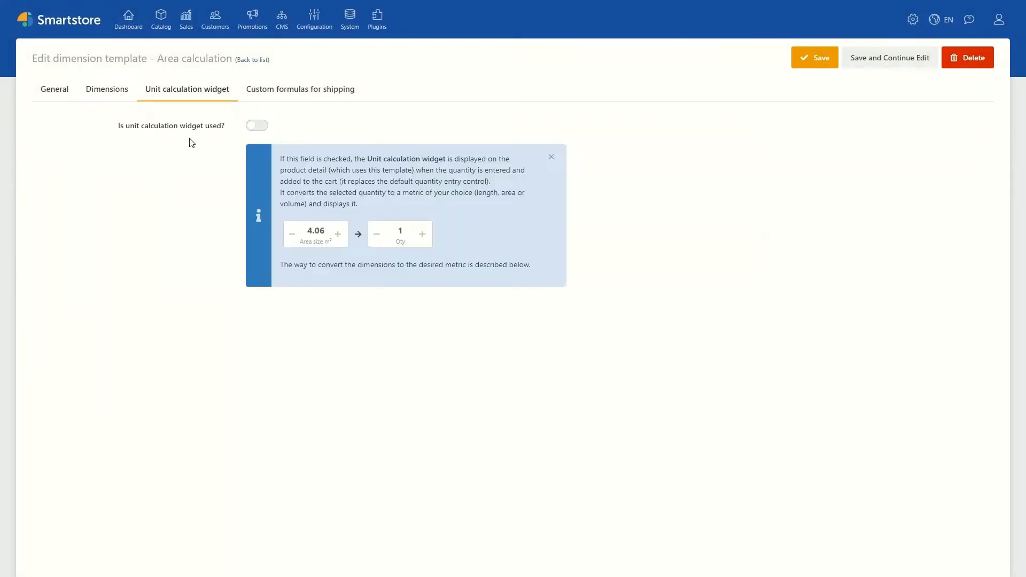
# Step: Enable the template's unit calculation widget and place it in the productdetails_attrs_top zone
pyautogui.click(257, 127)
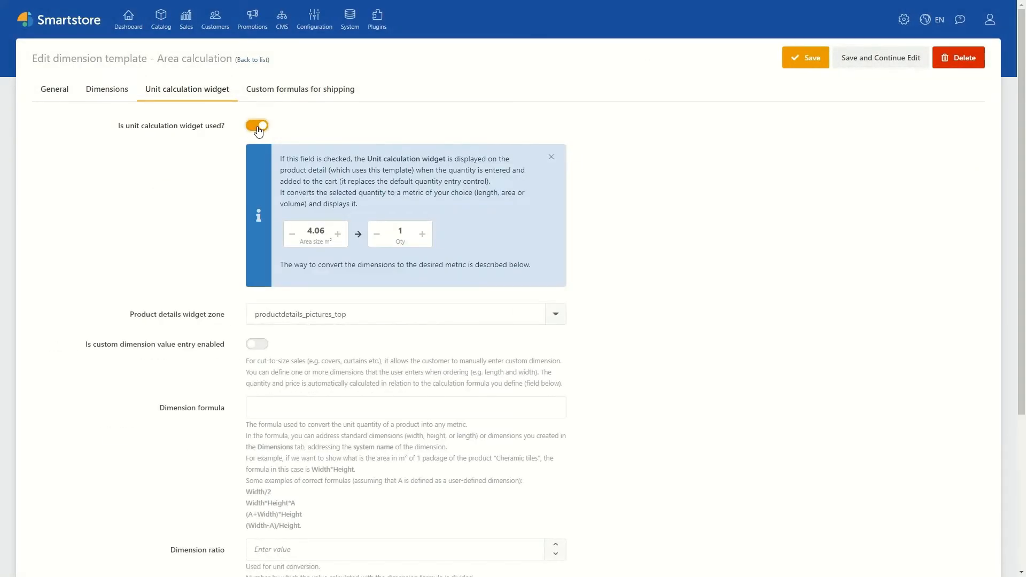
pyautogui.click(319, 311)
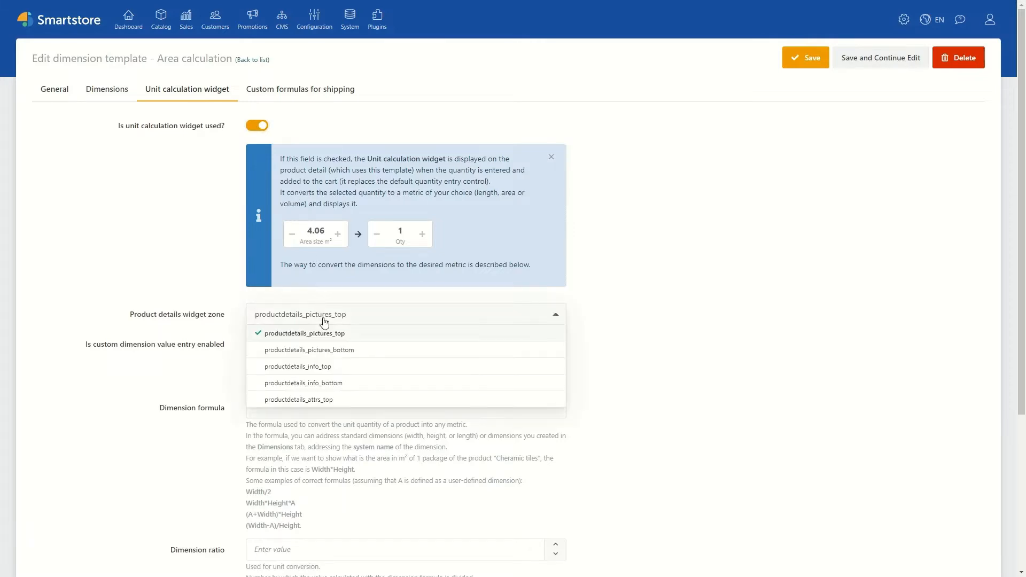
pyautogui.click(331, 399)
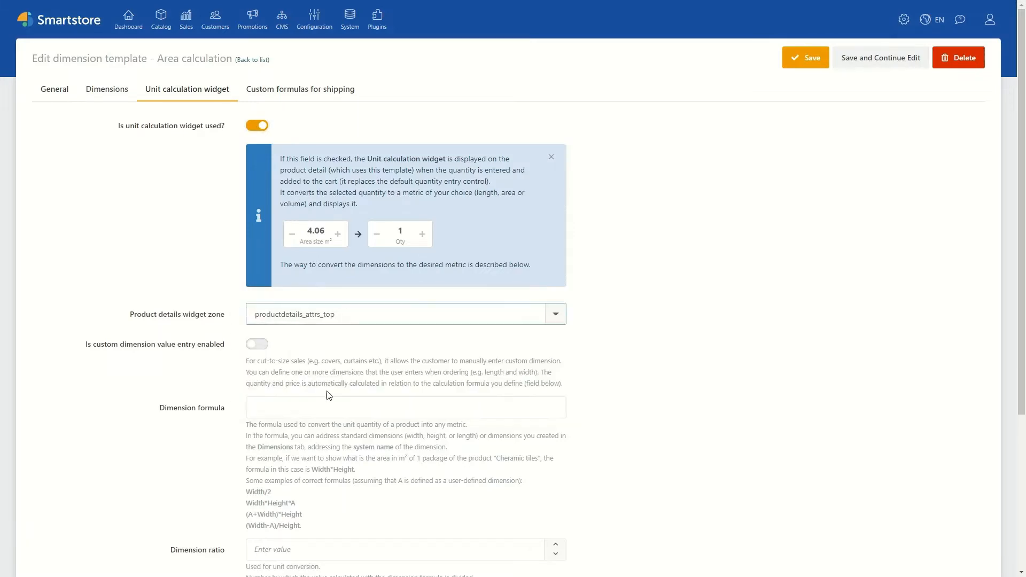
# Step: Set the widget's dimension formula to Width*Height, the dimension ratio to 10000 and the number of decimals to 2
pyautogui.scroll(-2, 329, 395)
pyautogui.click(304, 307)
pyautogui.write('Width*Height')
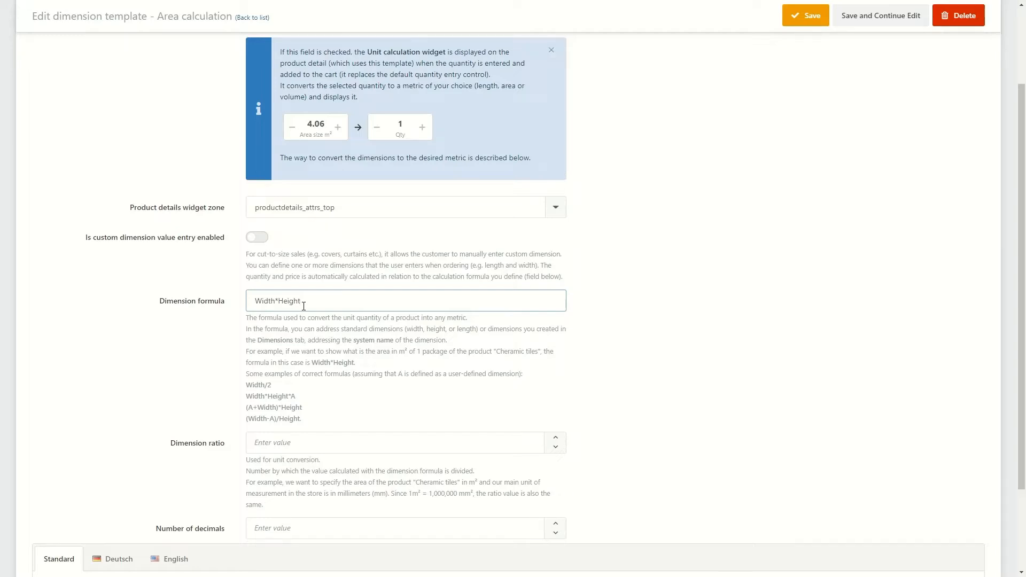
pyautogui.click(301, 442)
pyautogui.write('10000')
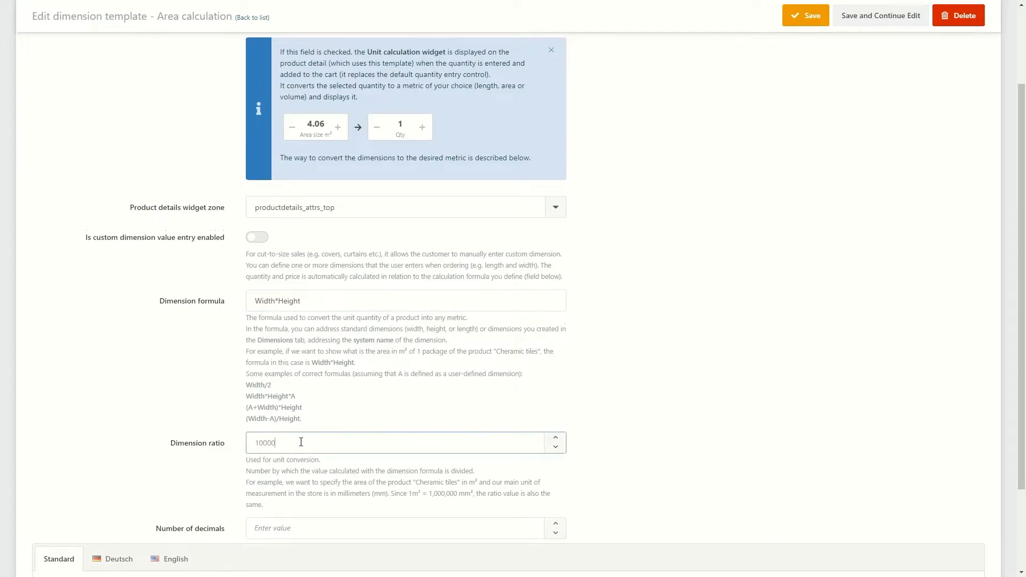
pyautogui.scroll(-2, 301, 442)
pyautogui.click(298, 418)
pyautogui.write('2')
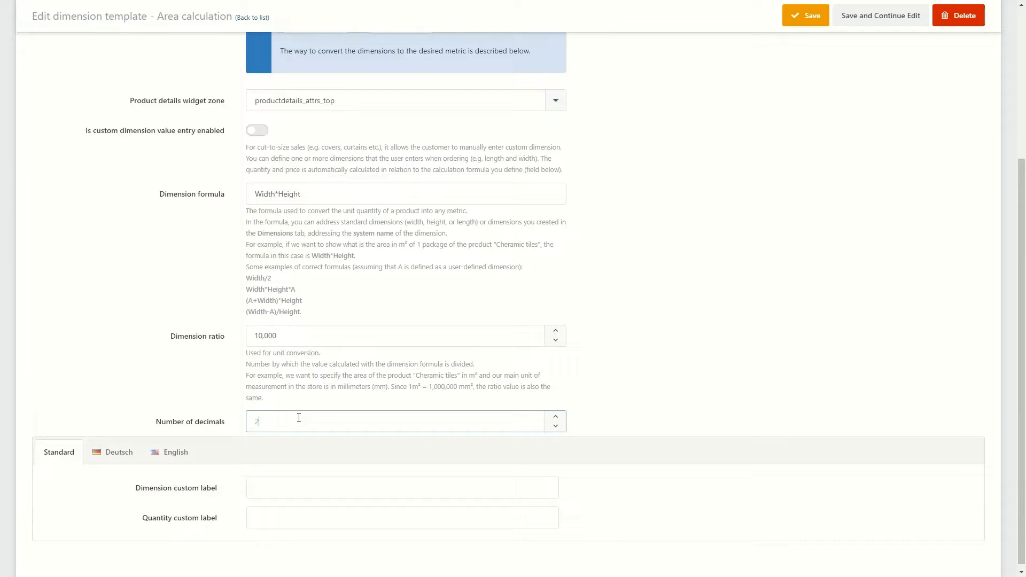
# Step: Set the dimension custom label to "Area in m2" and the quantity custom label to "Qty", and open the custom shipping formulas
pyautogui.click(299, 495)
pyautogui.write('Area in m2')
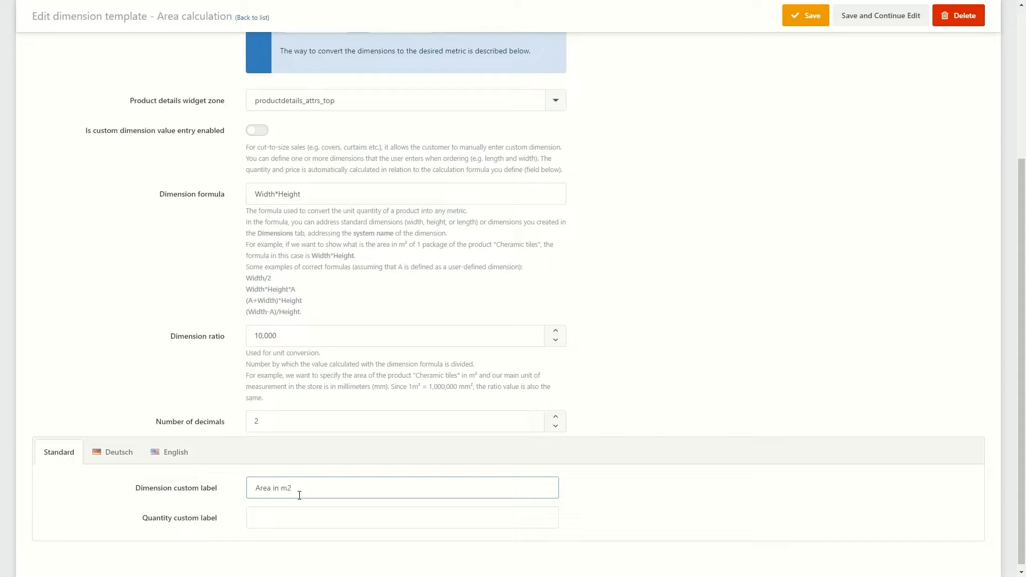
pyautogui.click(281, 518)
pyautogui.write('Qty')
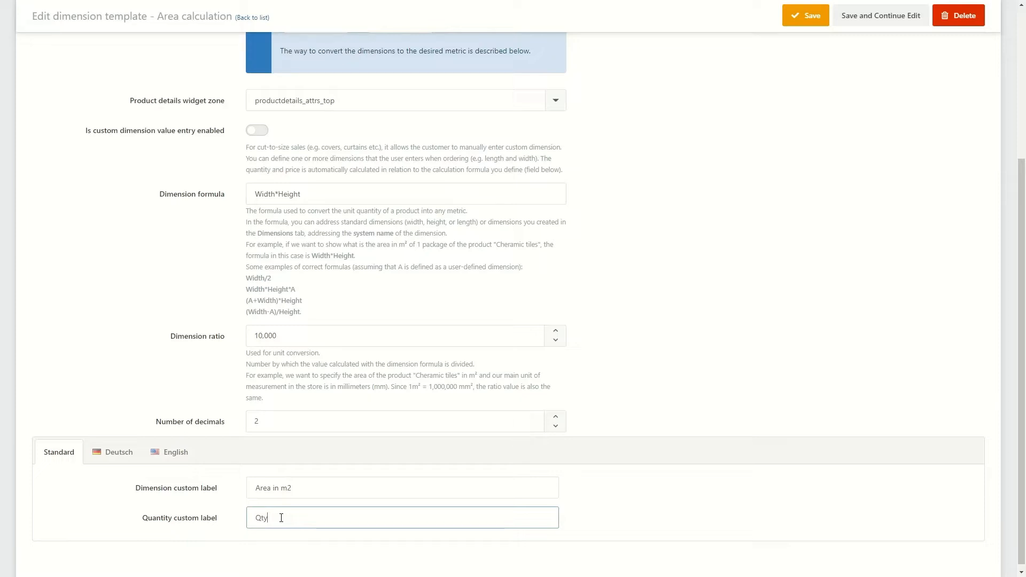
pyautogui.scroll(5, 180, 395)
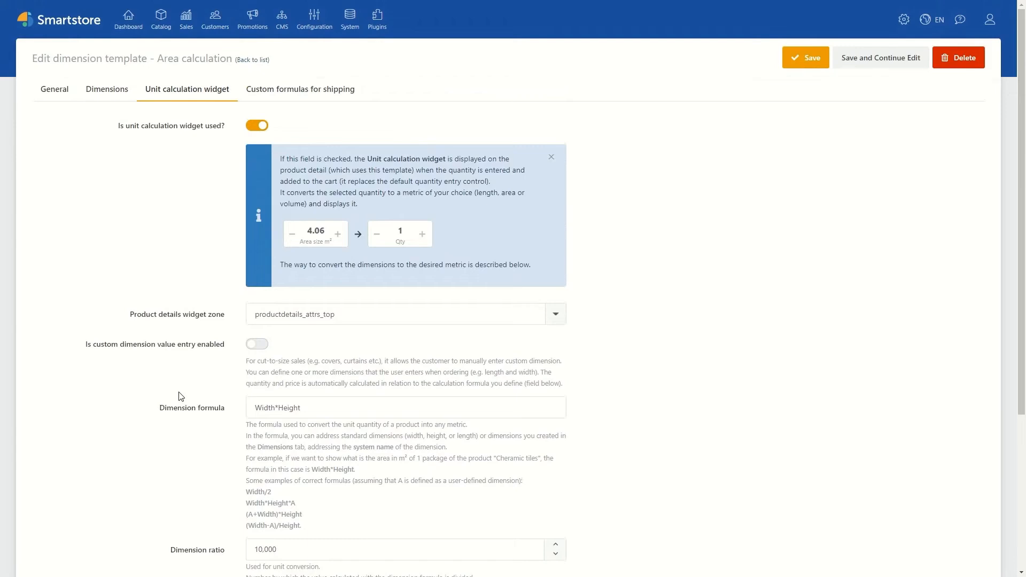
pyautogui.click(317, 92)
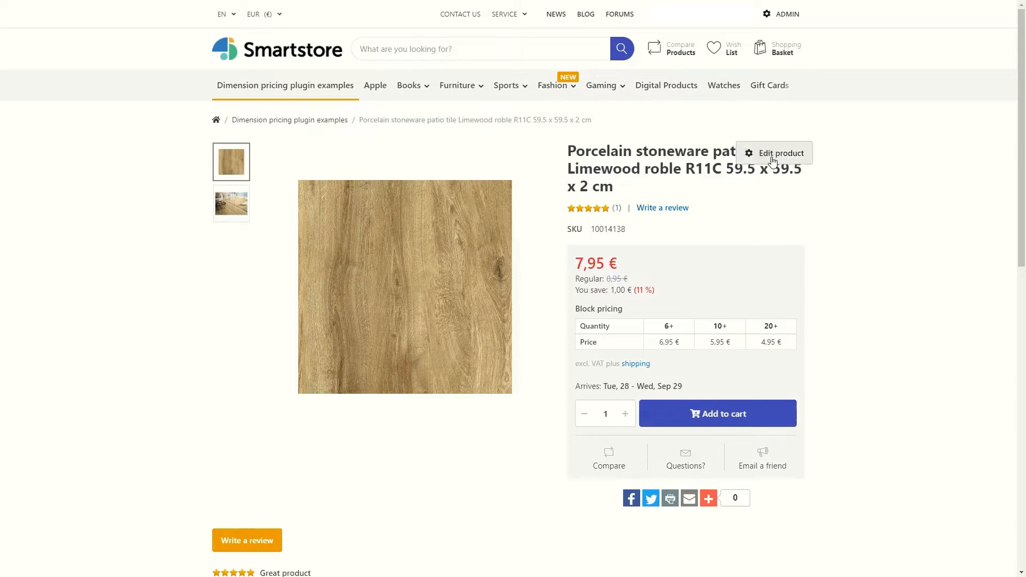
# Step: Open the porcelain patio tile product for editing and enable the product template in its dimension settings
pyautogui.click(772, 160)
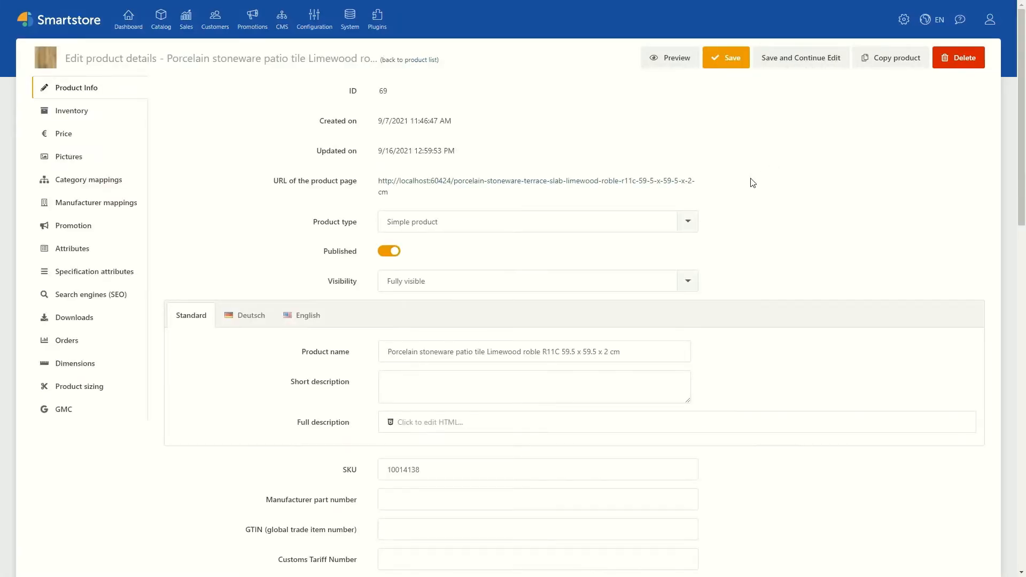
pyautogui.click(103, 366)
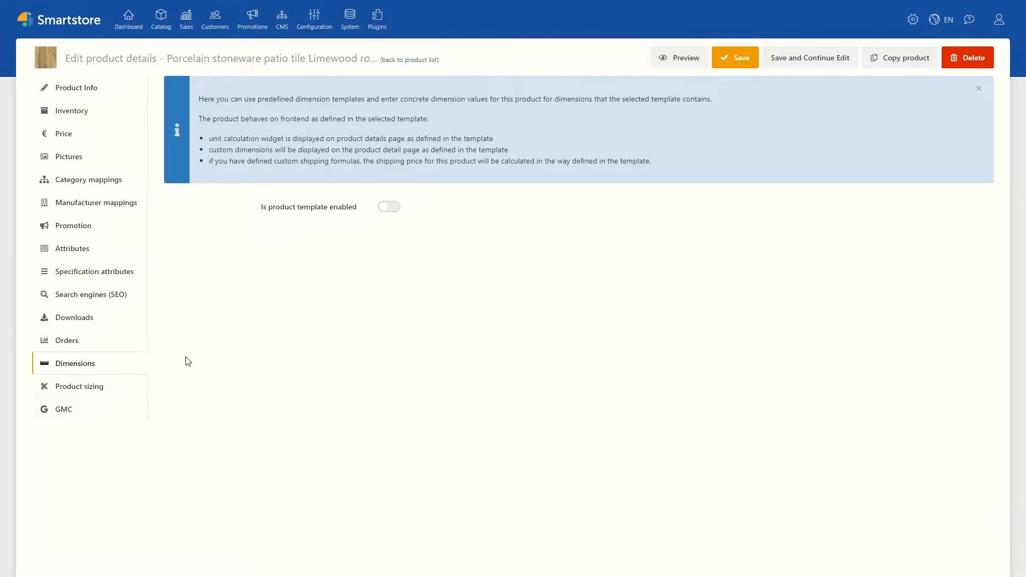
pyautogui.click(390, 208)
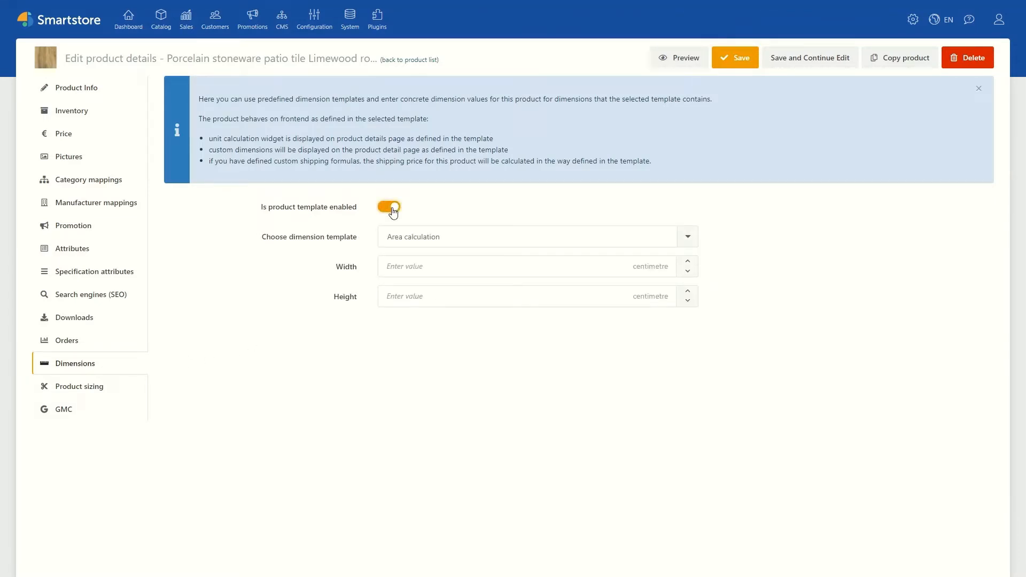
# Step: Set the tile's Width and Height to 59.5 cm each and save the product
pyautogui.click(409, 266)
pyautogui.write('59.5')
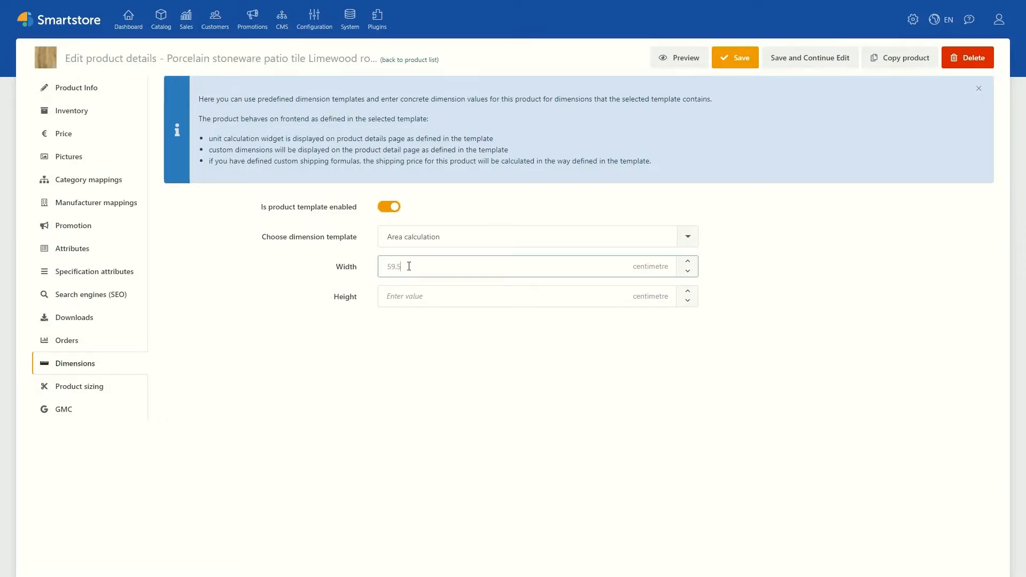
pyautogui.click(405, 294)
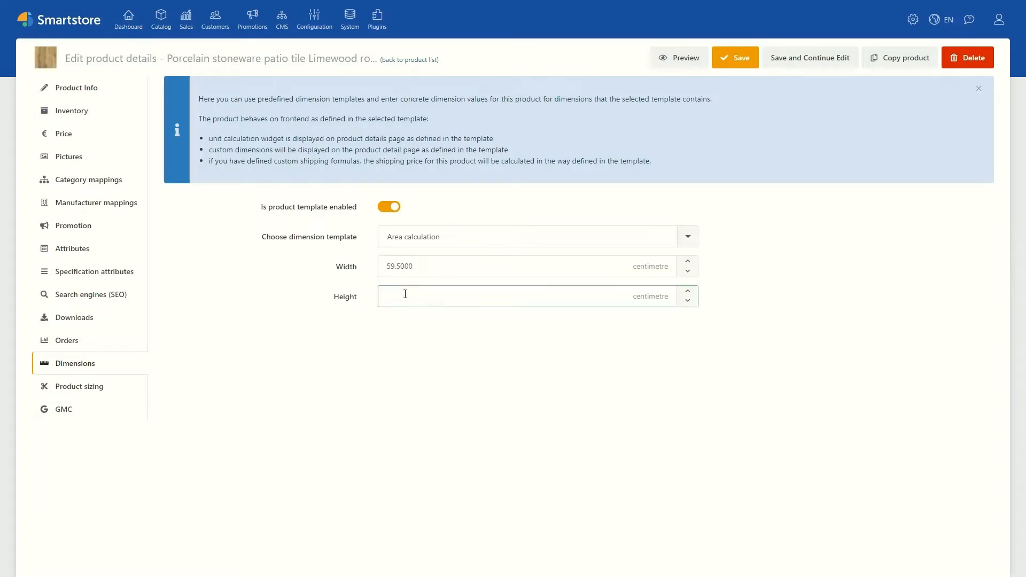
pyautogui.write('59.5')
pyautogui.click(589, 206)
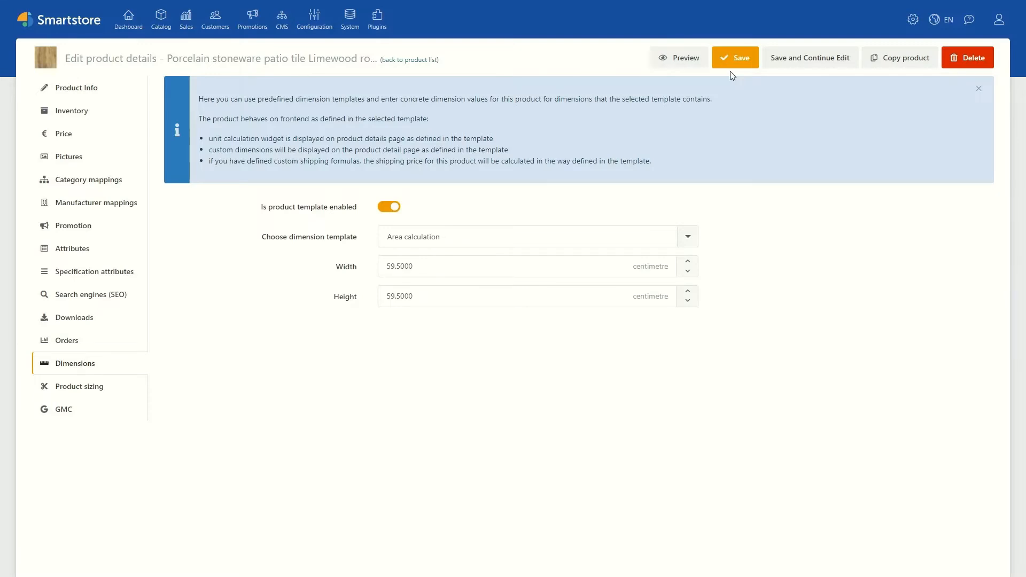
pyautogui.click(735, 58)
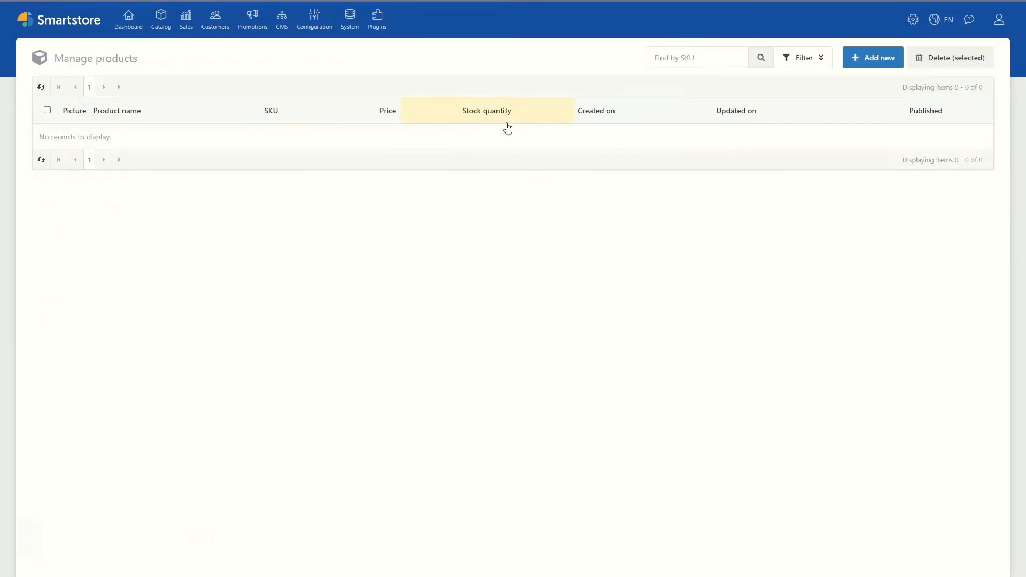
# Step: On the reloaded tile product page, step the area up twice and the quantity down twice, and add one tile to the cart
pyautogui.hotkey('ctrl', 'Tab')
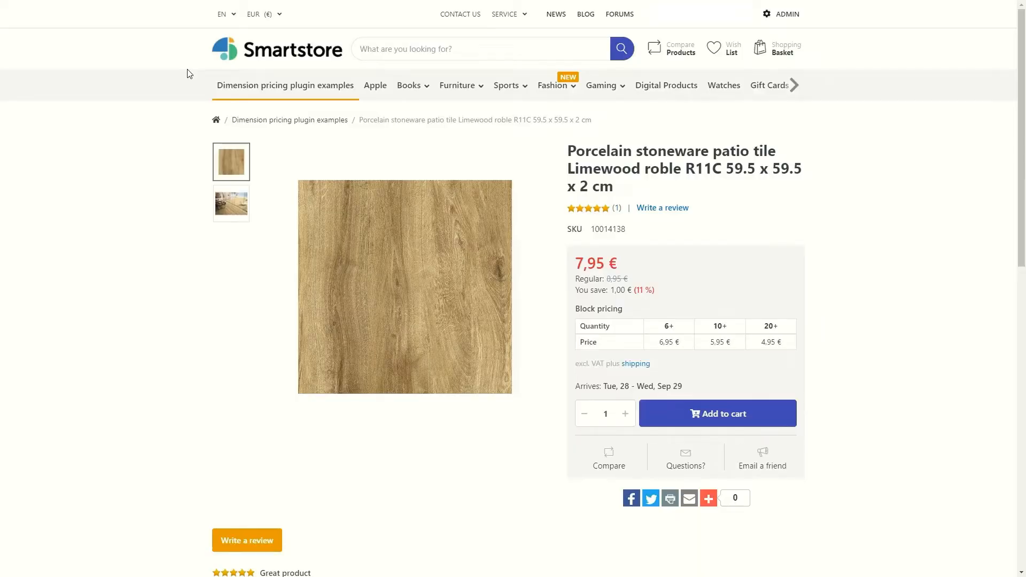
pyautogui.press('F5')
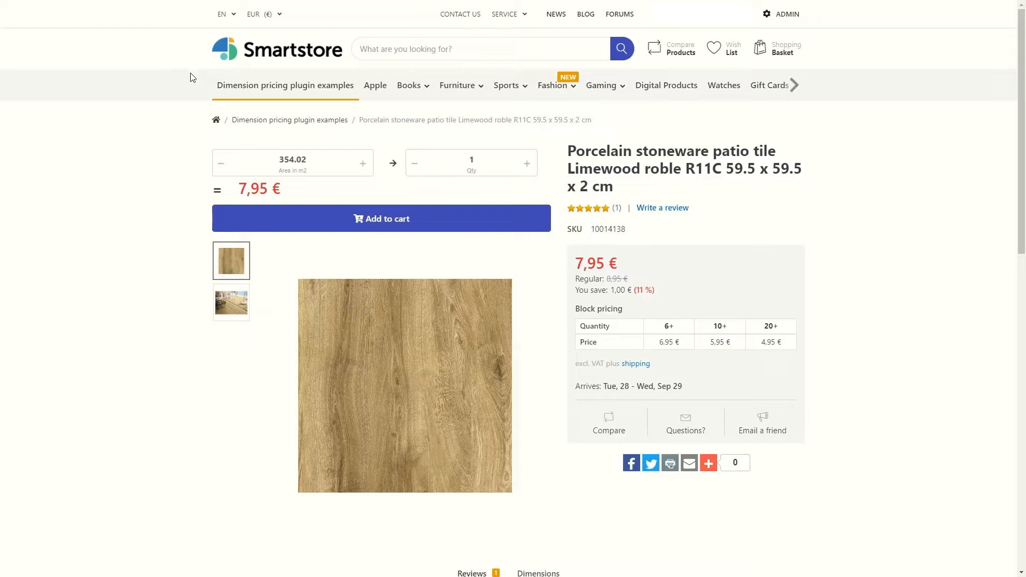
pyautogui.click(362, 165)
pyautogui.click(363, 164)
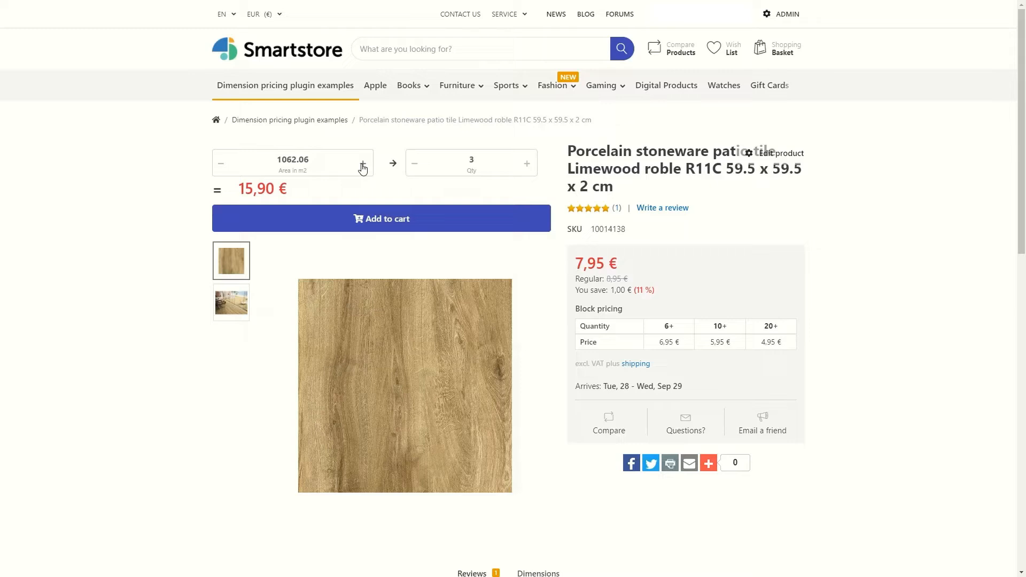
pyautogui.click(414, 167)
pyautogui.click(414, 167)
pyautogui.click(377, 218)
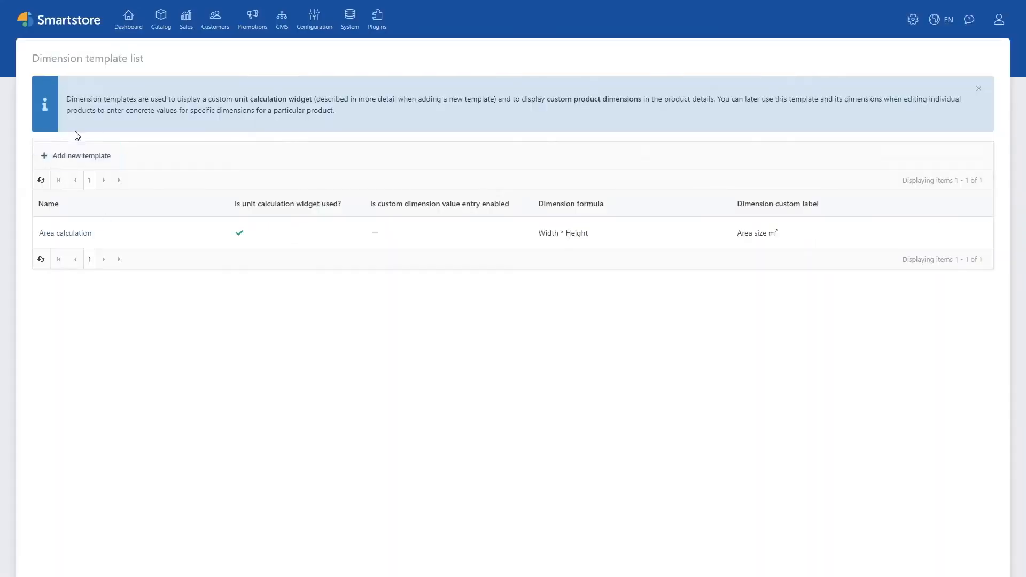
# Step: Add a new dimension template named "Volume calculation" and save it while continuing to edit
pyautogui.click(78, 159)
pyautogui.click(272, 124)
pyautogui.write('Vol')
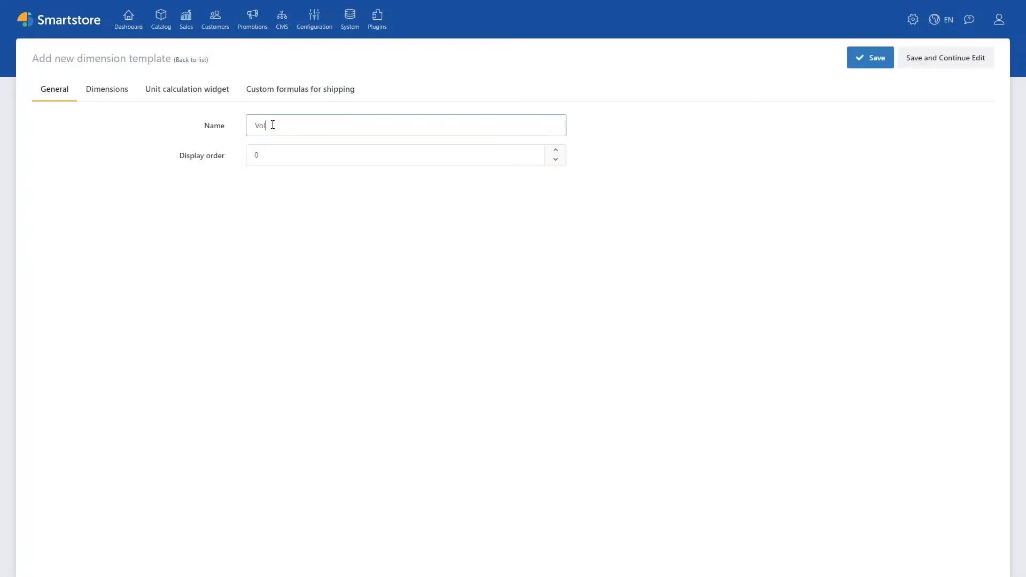
pyautogui.write('ume calculation')
pyautogui.click(945, 56)
# Step: Add a dimension labelled "Capacity width" with hint "Product capacity width" and system name capacity_width
pyautogui.click(97, 100)
pyautogui.click(81, 262)
pyautogui.click(465, 103)
pyautogui.write('Capacity width')
pyautogui.press('Tab')
pyautogui.write('Product capacity width')
pyautogui.click(470, 177)
pyautogui.write('capacity_width')
# Step: Set the Capacity width dimension's max value to 1000 cm, enable its frontend display, and save it
pyautogui.click(492, 240)
pyautogui.write('1000')
pyautogui.hotkey('shift', 'Tab')
pyautogui.click(457, 327)
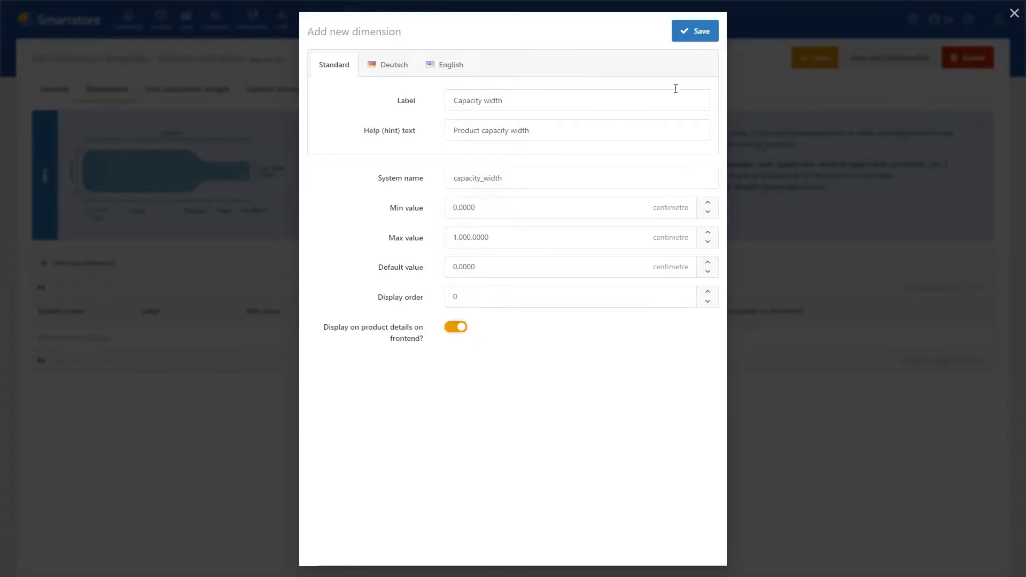
pyautogui.click(696, 31)
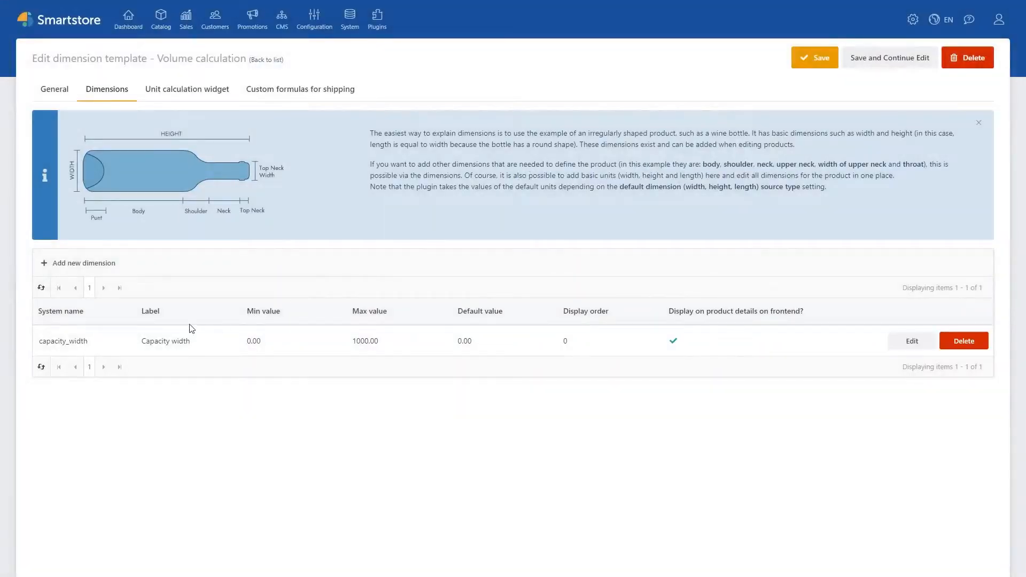
# Step: Add a dimension labelled "Capacity height" with hint "Product capacity height" and system name capacity_height
pyautogui.click(81, 262)
pyautogui.click(499, 99)
pyautogui.write('capa')
pyautogui.press('BackSpace')
pyautogui.press('BackSpace')
pyautogui.press('BackSpace')
pyautogui.press('BackSpace')
pyautogui.write('Capacity height')
pyautogui.press('Tab')
pyautogui.write('Product capacity height')
pyautogui.click(481, 167)
pyautogui.write('capacity_height')
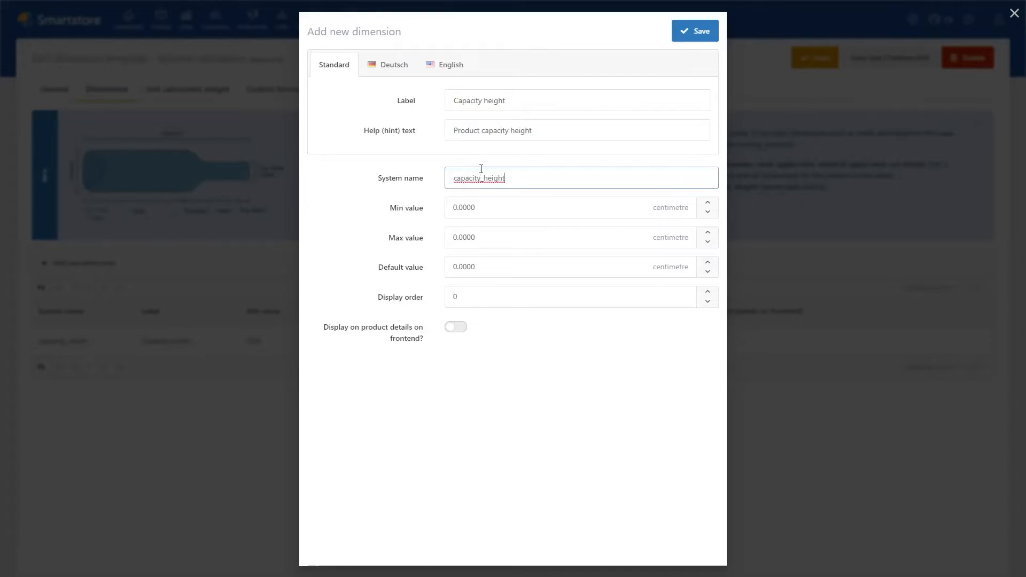
# Step: Set the Capacity height dimension's max value to 1000 cm, enable its frontend display, and save it
pyautogui.click(465, 245)
pyautogui.write('1000')
pyautogui.click(449, 352)
pyautogui.click(455, 327)
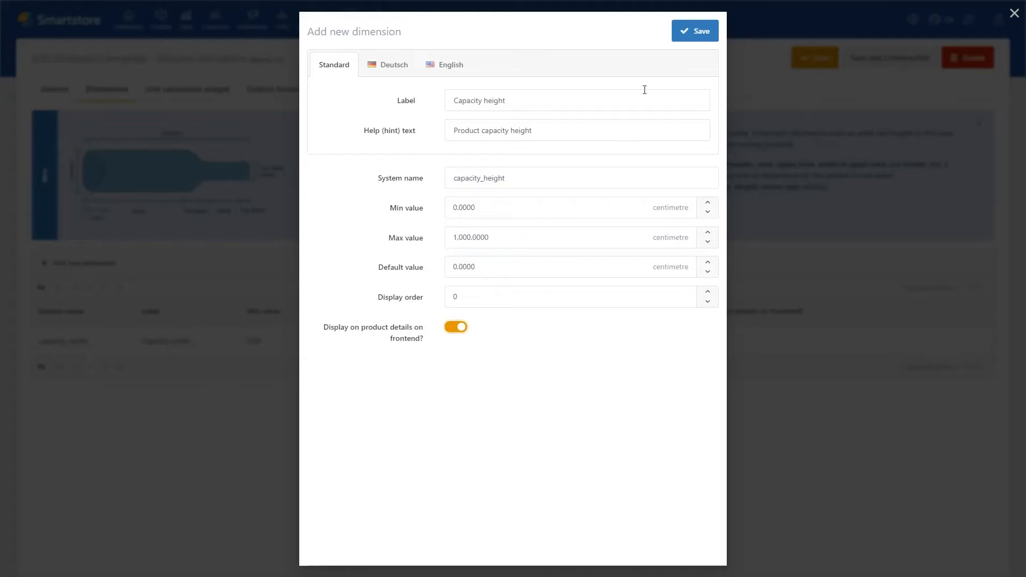
pyautogui.click(694, 30)
# Step: Add a dimension labelled "Capacity length" with hint "Product capacity length" and system name capacity_length
pyautogui.click(98, 263)
pyautogui.click(502, 102)
pyautogui.write('Capacity length')
pyautogui.press('Tab')
pyautogui.write('Product capacit')
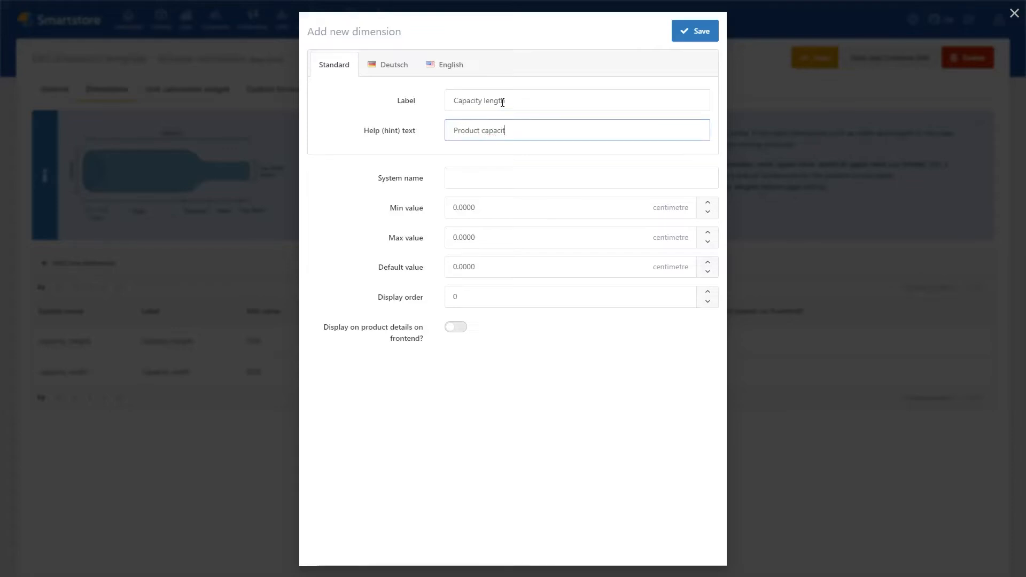
pyautogui.write('y length')
pyautogui.click(508, 172)
pyautogui.write('capacity_length')
# Step: Set the Capacity length dimension's max value to 1000 cm, enable its frontend display, and save it
pyautogui.click(489, 243)
pyautogui.write('1000')
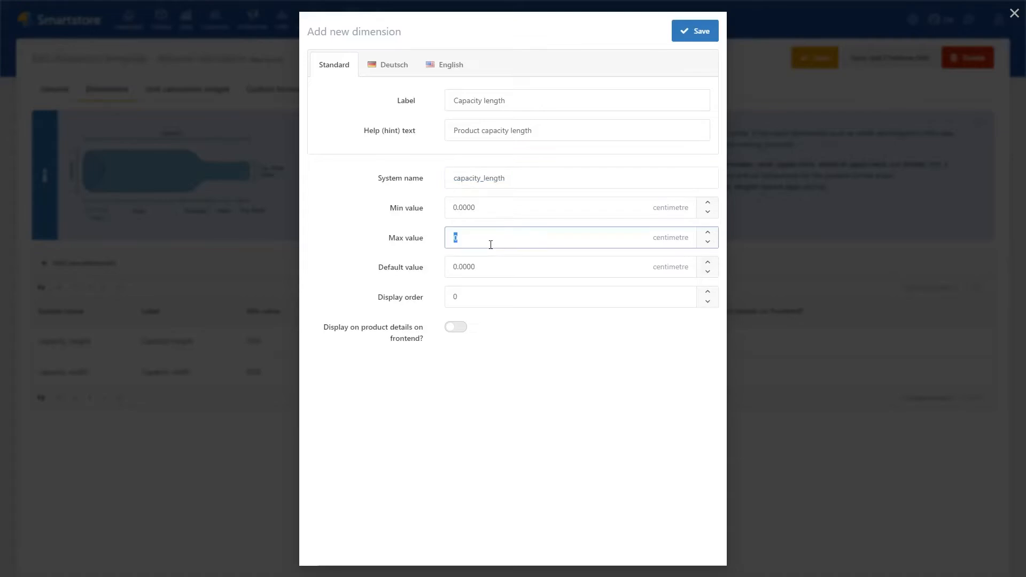
pyautogui.click(622, 379)
pyautogui.click(456, 328)
pyautogui.click(693, 32)
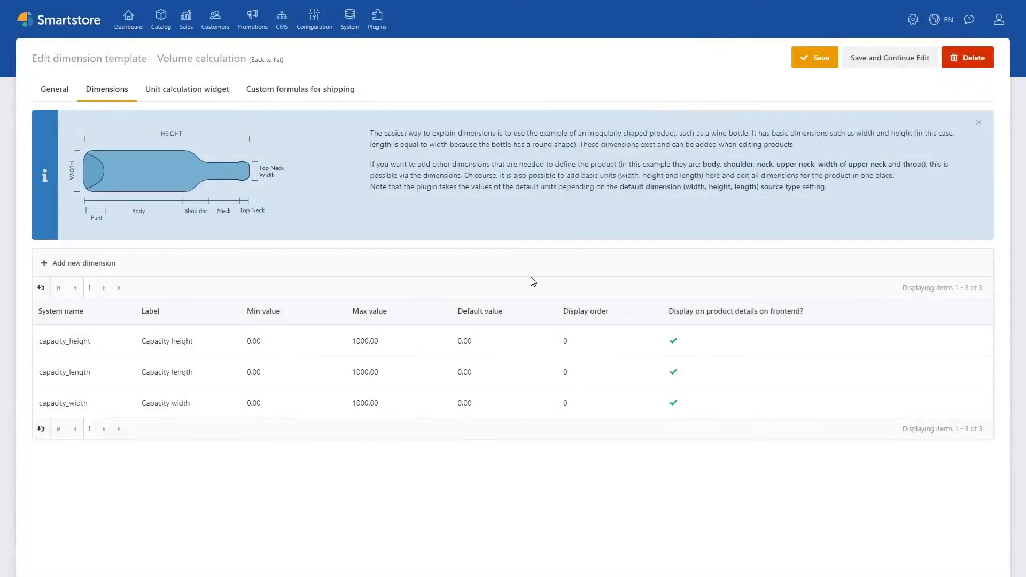
# Step: Enable the Volume calculation template's unit calculation widget and set its dimension formula to capacity_width * capacity_height * capacity_length
pyautogui.click(186, 92)
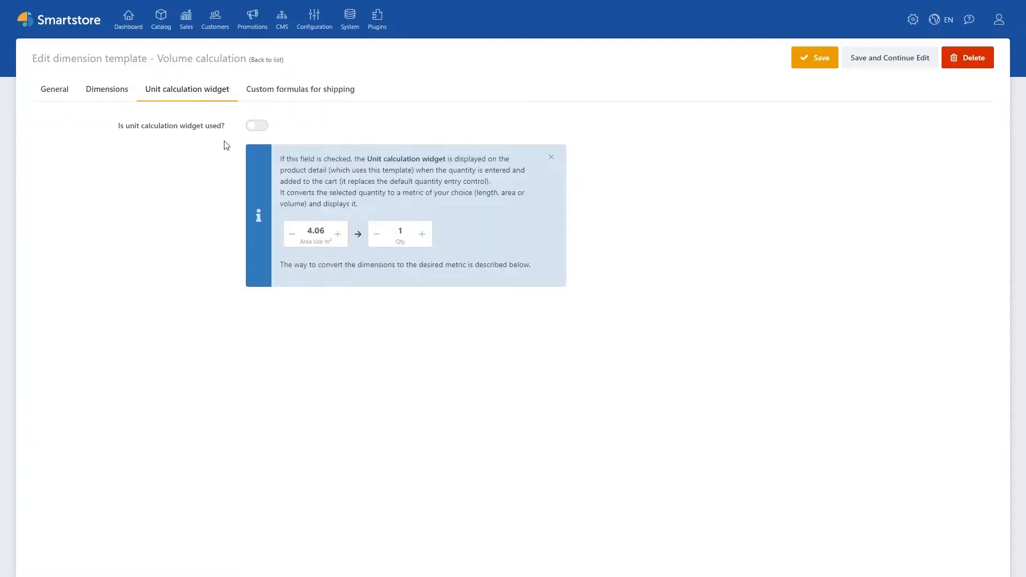
pyautogui.click(257, 126)
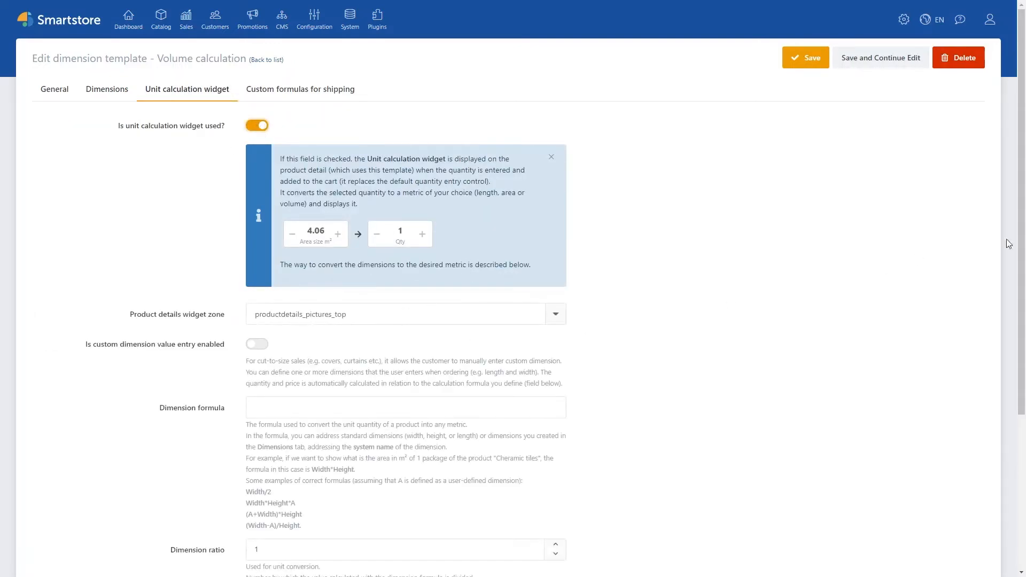
pyautogui.scroll(-3, 1022, 225)
pyautogui.scroll(-3, 1023, 224)
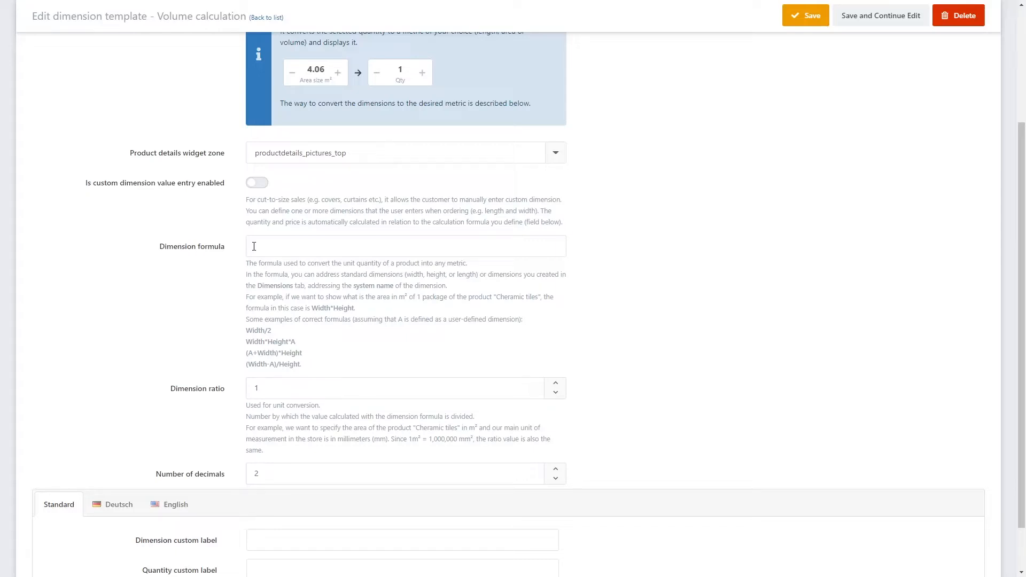
pyautogui.click(253, 246)
pyautogui.write('capacit')
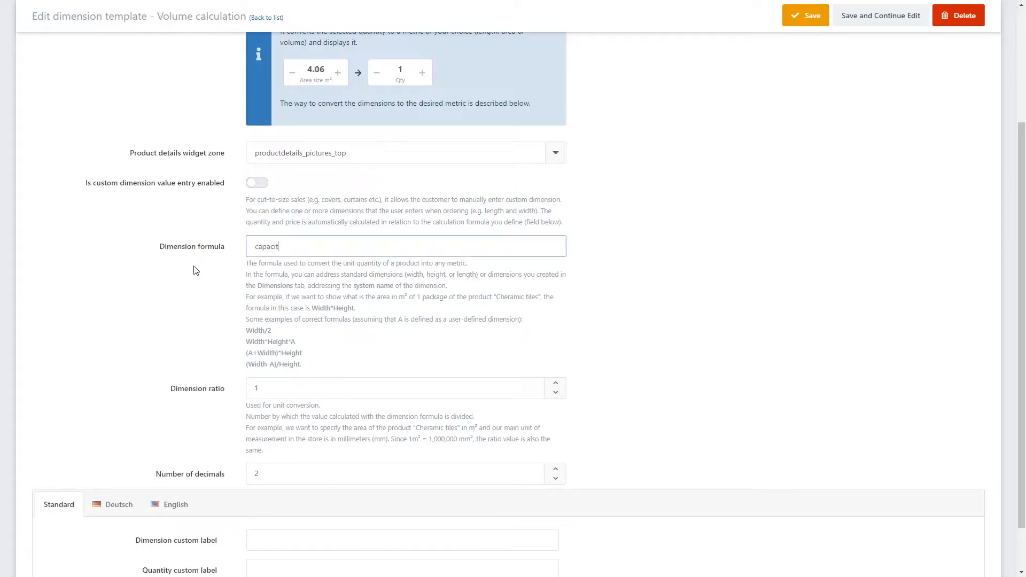
pyautogui.write('y_width * capacity_height * ca')
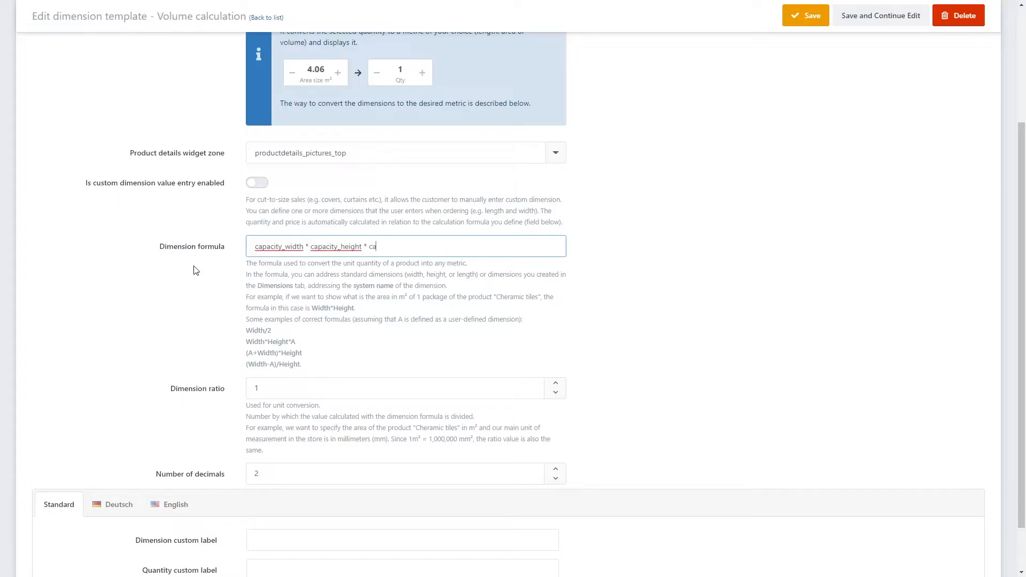
pyautogui.write('pacity_length')
# Step: Set the widget's dimension ratio to 1000000 and the number of decimals to 3
pyautogui.click(287, 390)
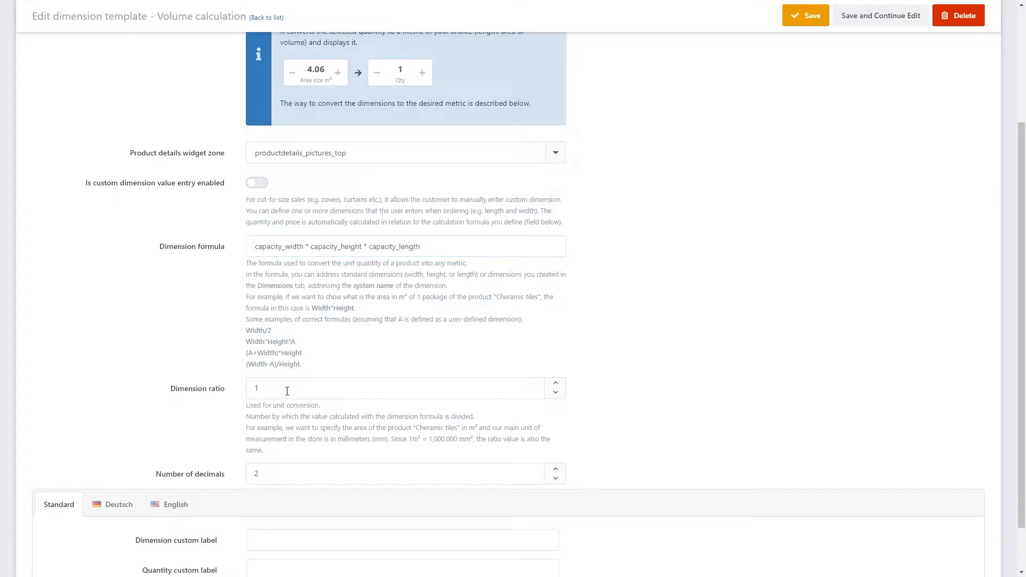
pyautogui.doubleClick(286, 391)
pyautogui.write('1000000')
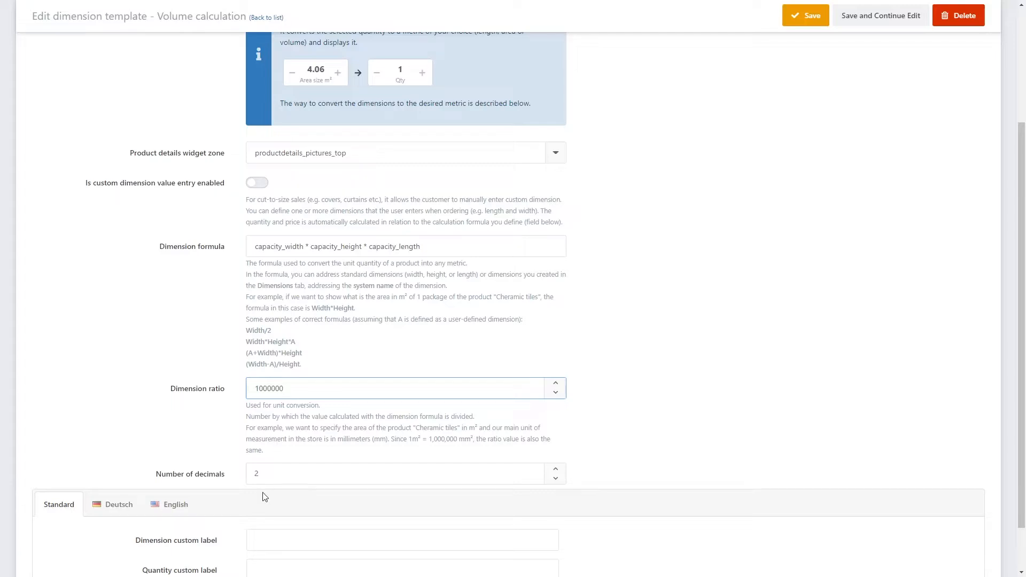
pyautogui.click(270, 477)
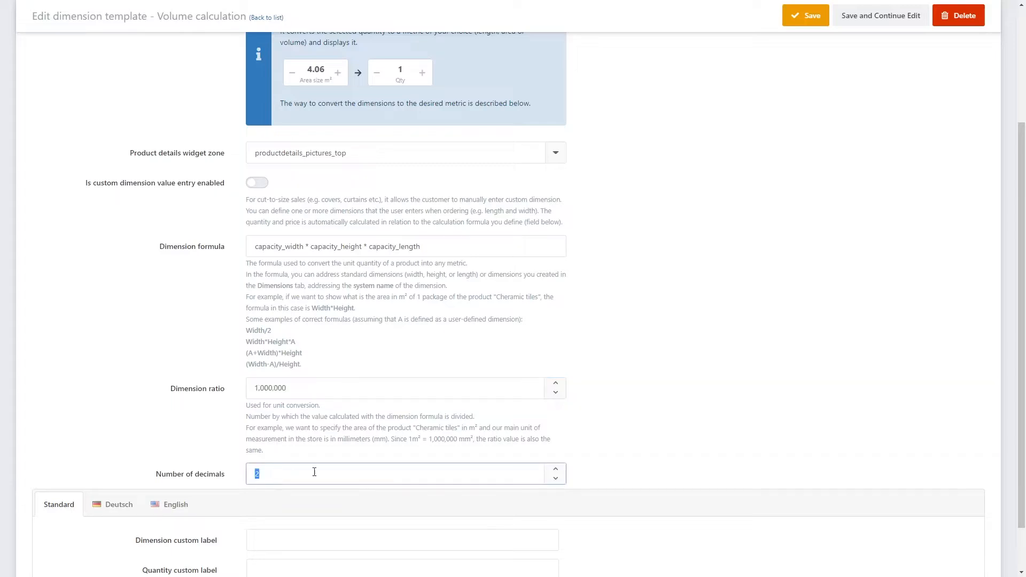
pyautogui.click(557, 469)
# Step: Set the dimension custom label to "Volume in m3", fill in the quantity custom label, and save the template while continuing to edit
pyautogui.scroll(-1, 607, 423)
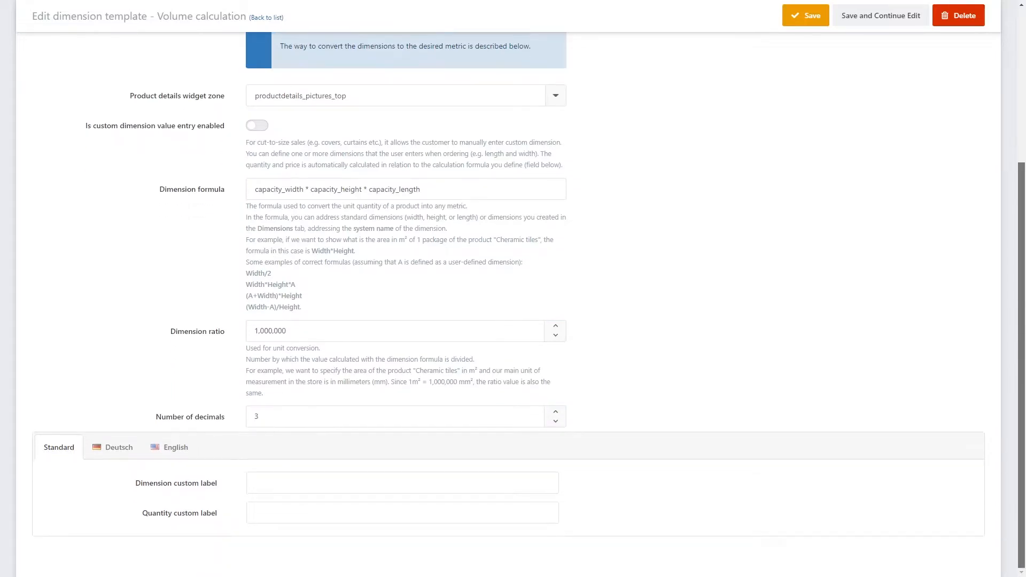
pyautogui.click(296, 483)
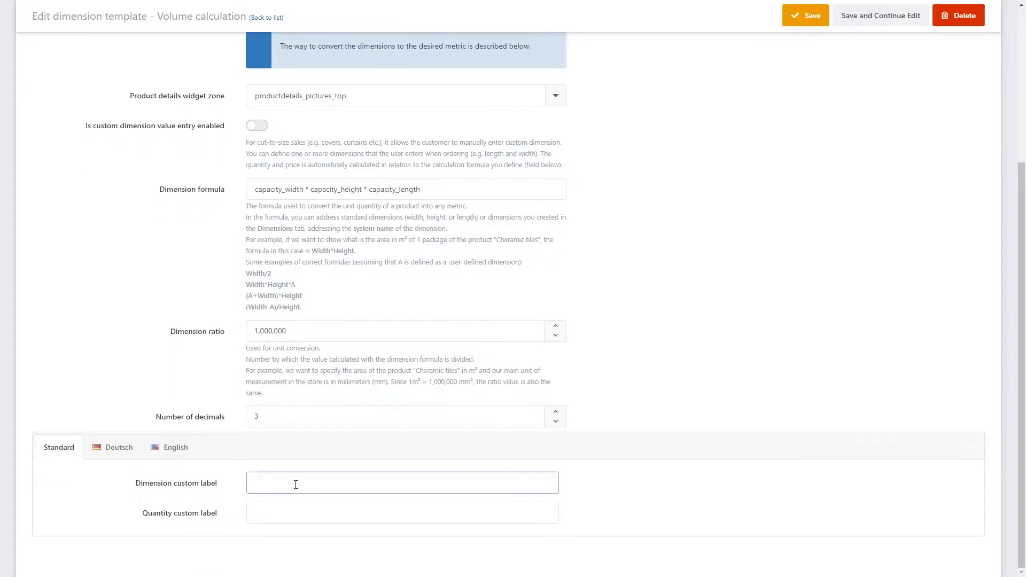
pyautogui.write('Volume in m3')
pyautogui.press('Tab')
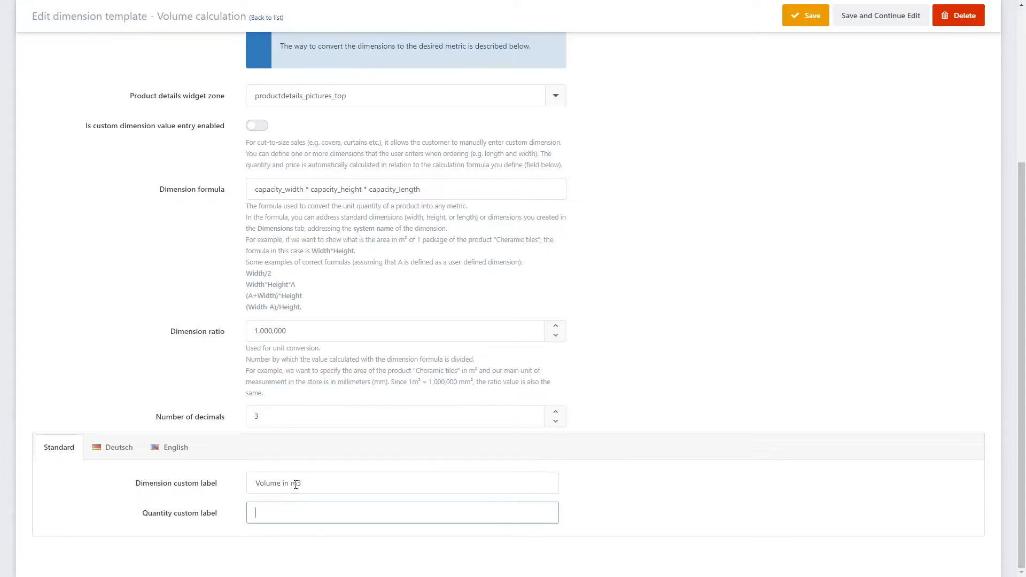
pyautogui.write('Package')
pyautogui.scroll(4, 751, 297)
pyautogui.click(883, 63)
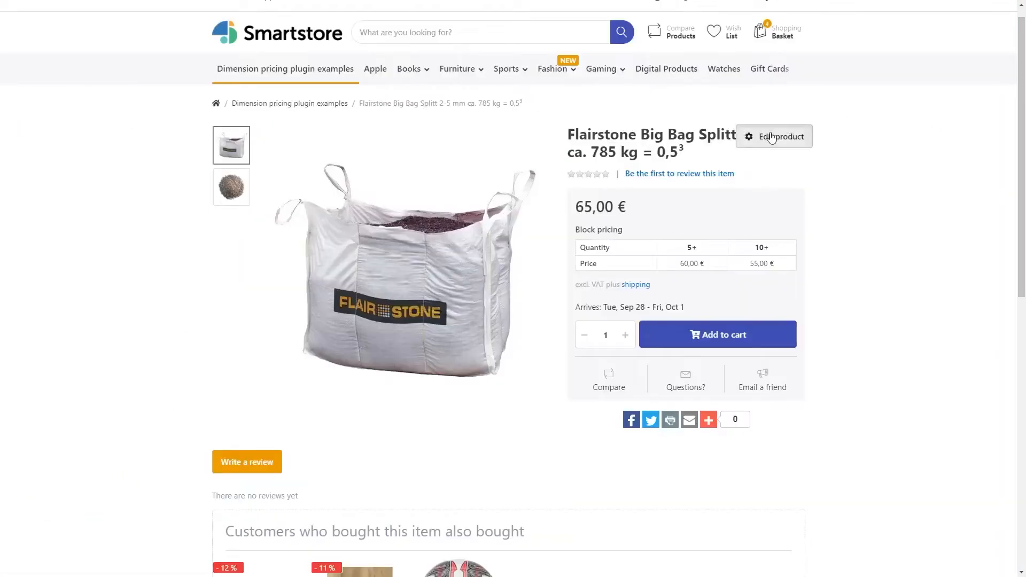
# Step: Enable the product template for the Flairstone Big Bag Splitt product and choose the Volume calculation template
pyautogui.click(770, 137)
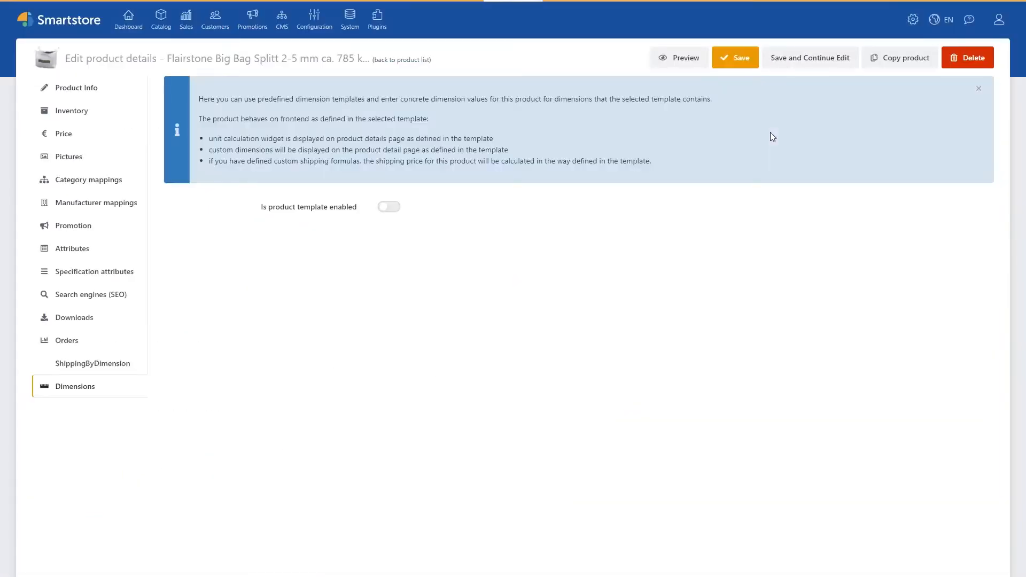
pyautogui.click(388, 207)
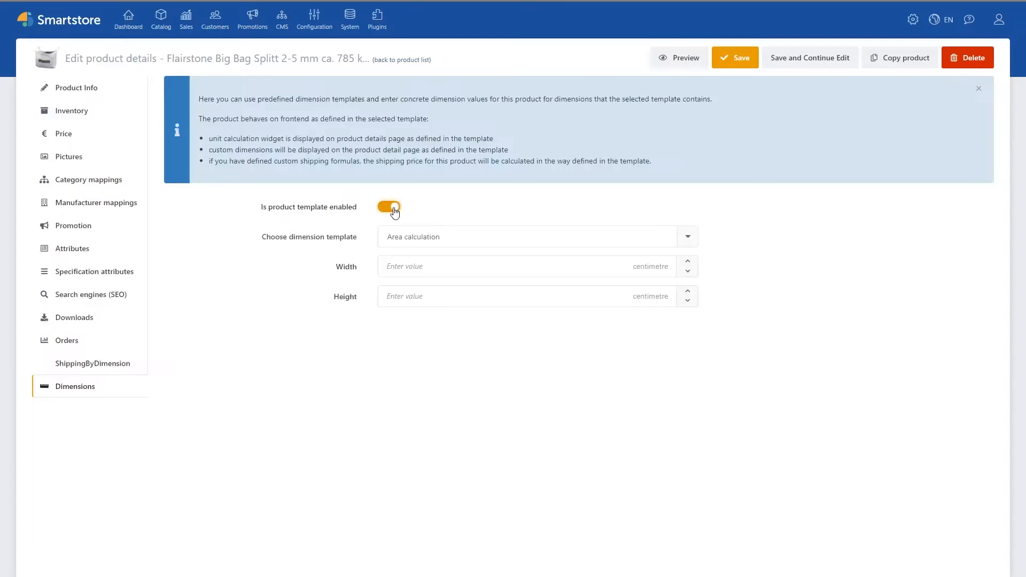
pyautogui.click(404, 233)
pyautogui.click(414, 272)
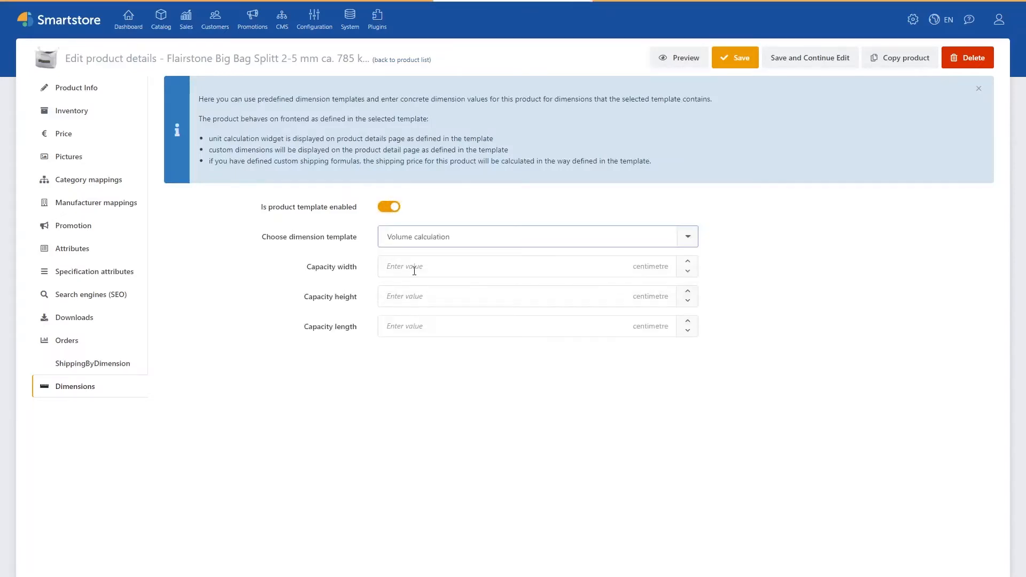
# Step: Set the Big Bag product's capacity width to 100, height to 50 and length to 100 centimetres, and save while continuing to edit
pyautogui.click(406, 267)
pyautogui.write('100')
pyautogui.press('Tab')
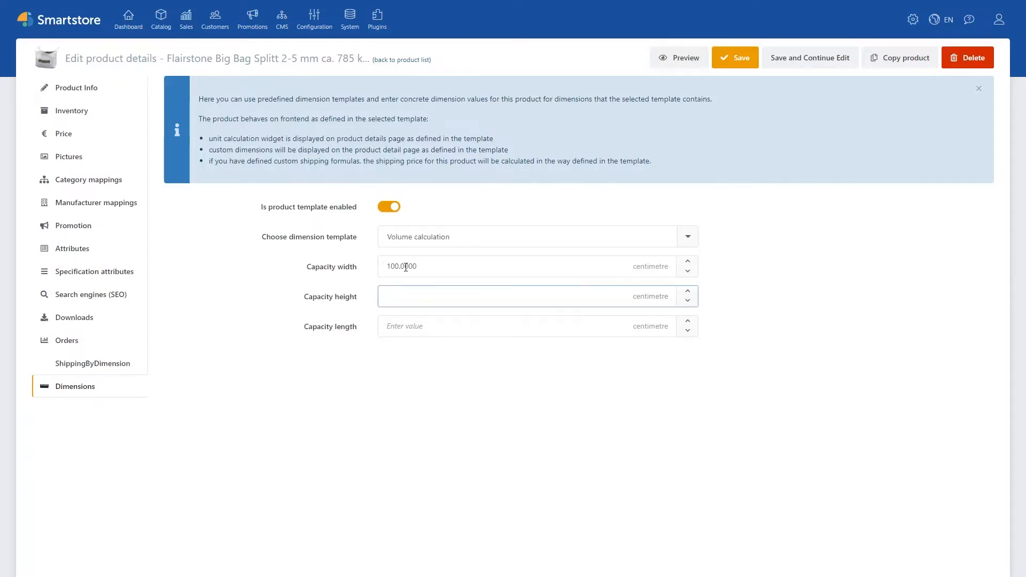
pyautogui.press('Tab')
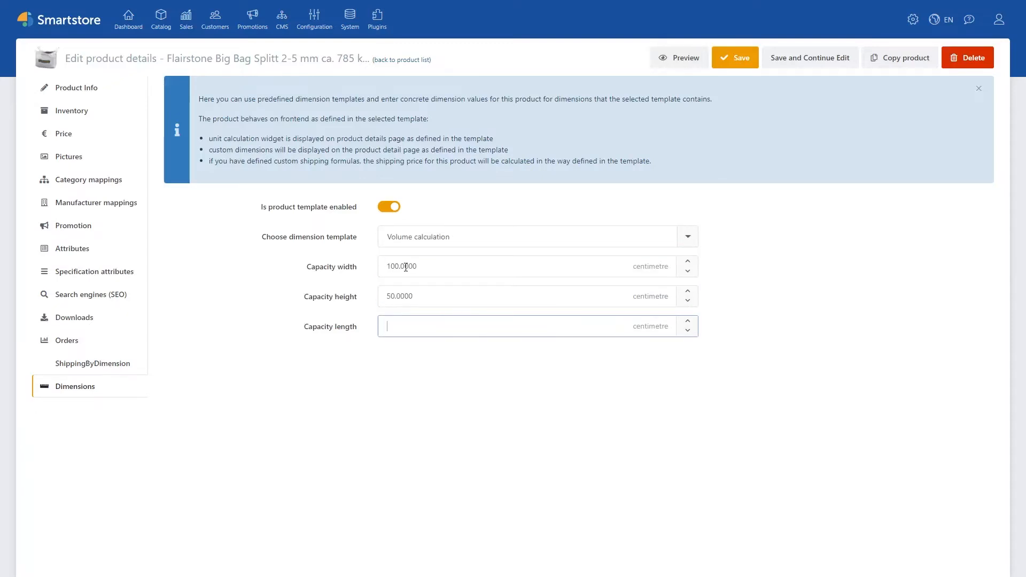
pyautogui.write('100')
pyautogui.click(525, 378)
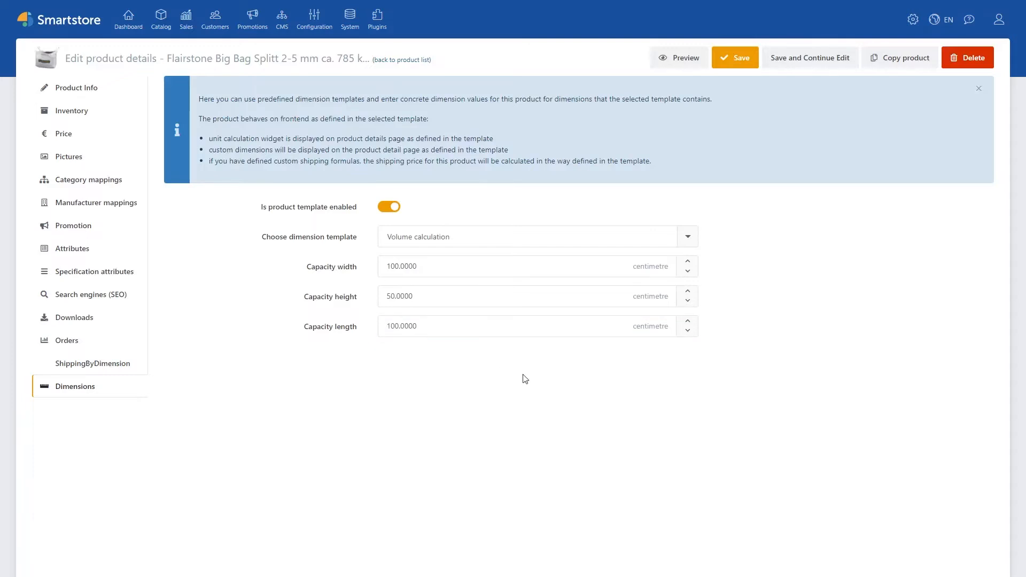
pyautogui.click(800, 64)
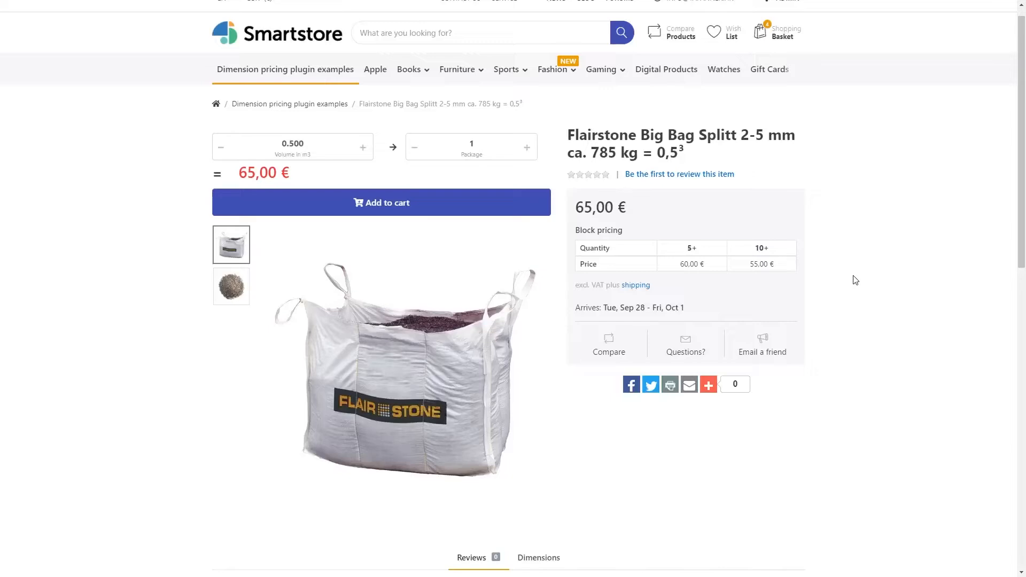
# Step: Return from the storefront product page to the administration and open the dimensions of the Volume calculation template
pyautogui.moveTo(741, 179)
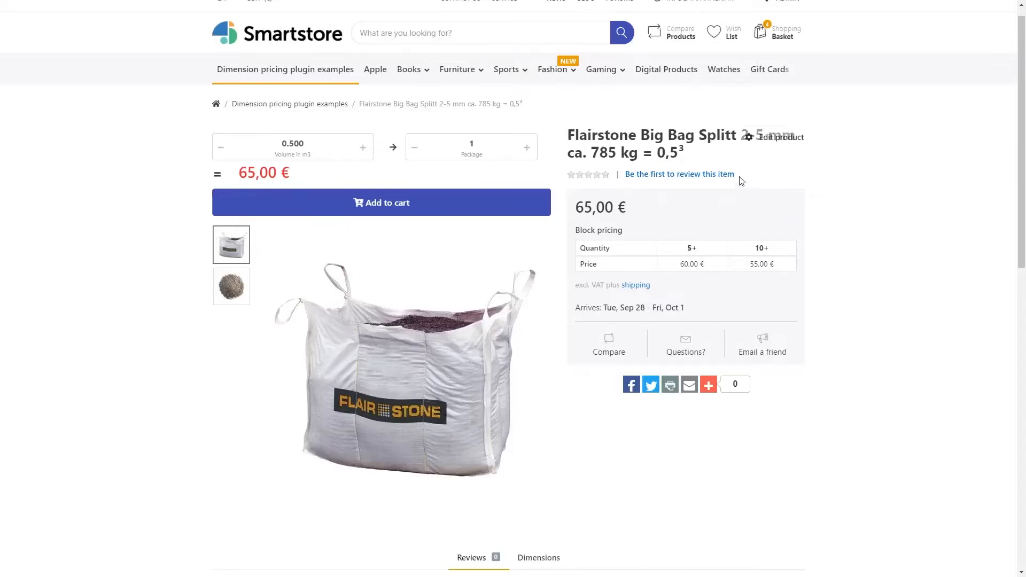
pyautogui.click(767, 140)
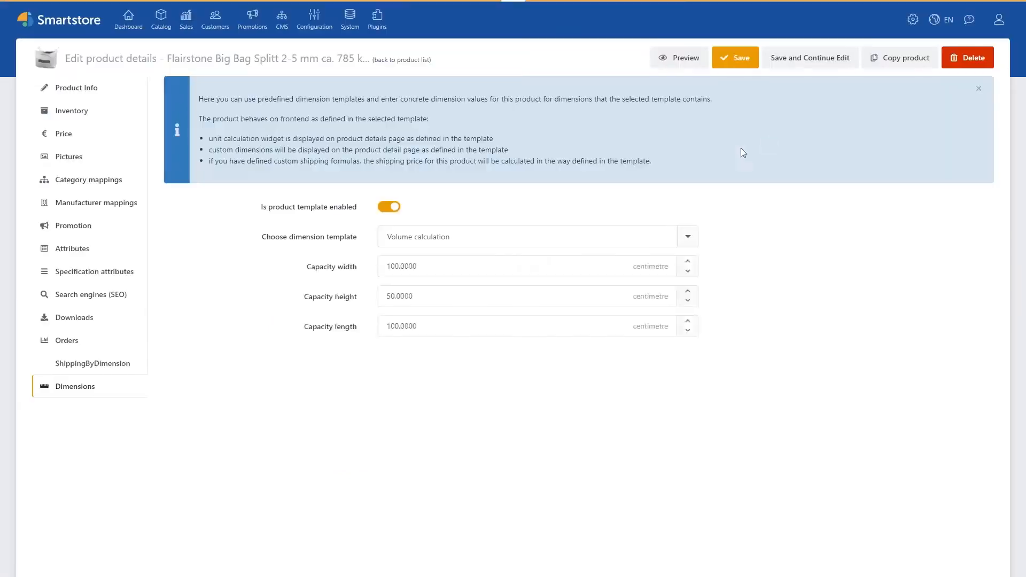
pyautogui.click(168, 30)
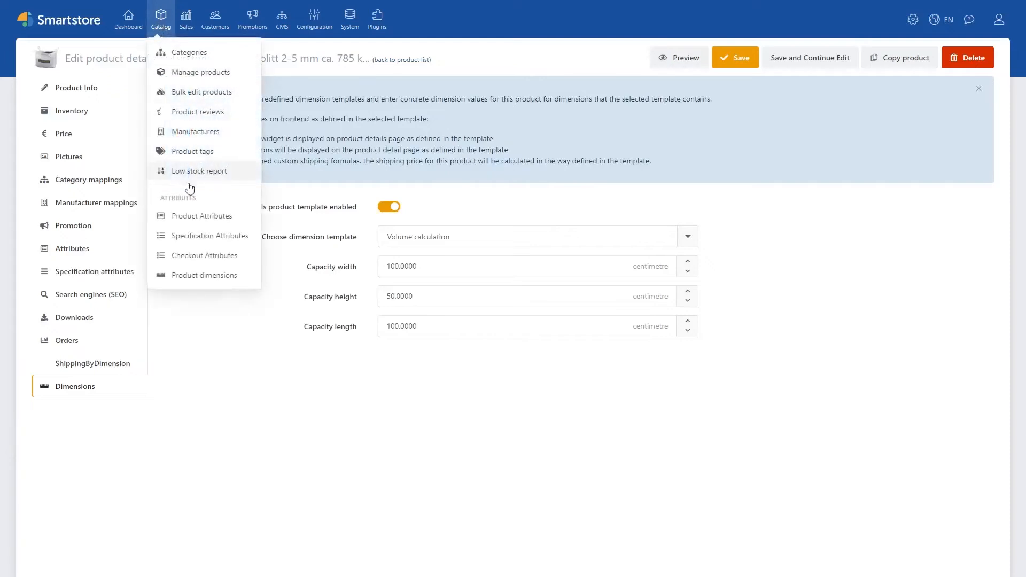
pyautogui.click(201, 276)
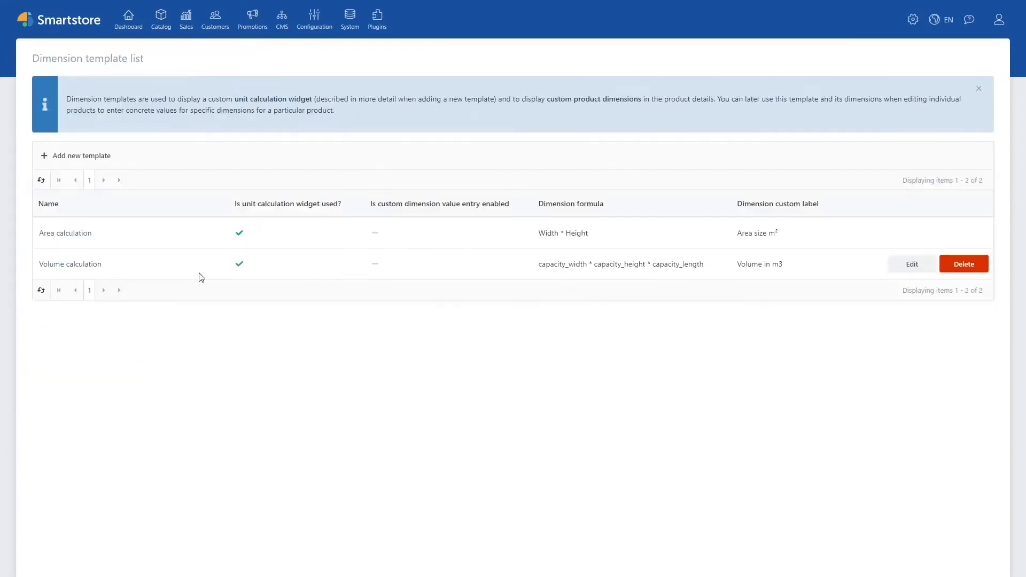
pyautogui.click(912, 264)
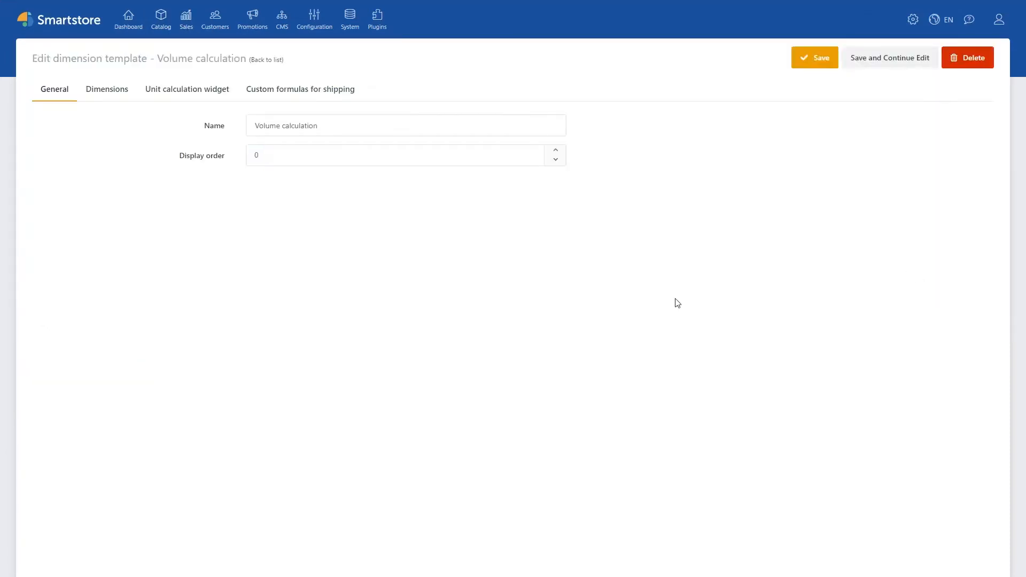
pyautogui.click(118, 94)
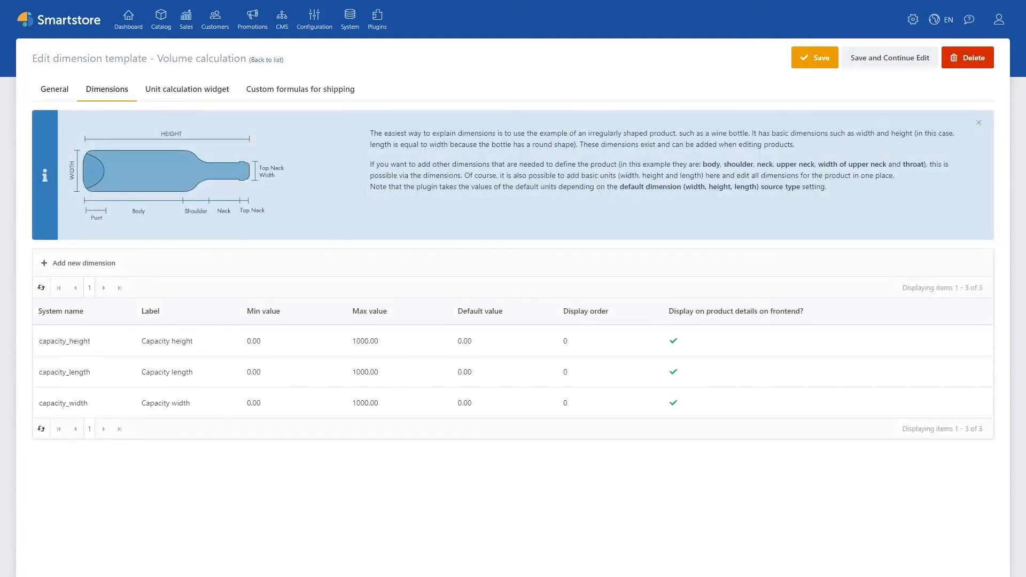
# Step: Add a "Shipping width" dimension with matching help text, system name shipping_width and max value 1000, displayed on the frontend product details
pyautogui.click(80, 263)
pyautogui.click(470, 103)
pyautogui.write('Shipping width')
pyautogui.press('Tab')
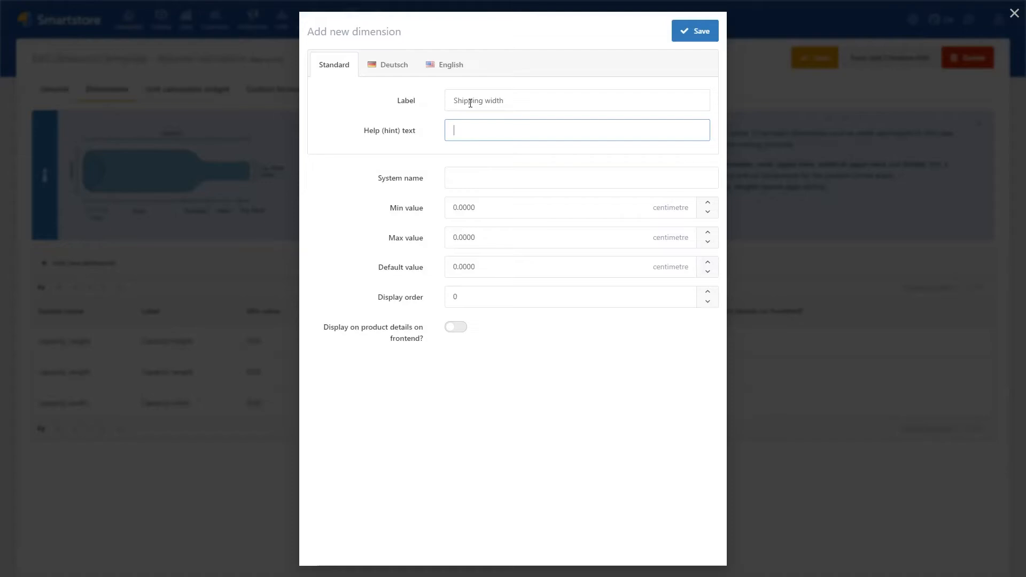
pyautogui.write('Shipping width')
pyautogui.press('Tab')
pyautogui.write('shipping_width')
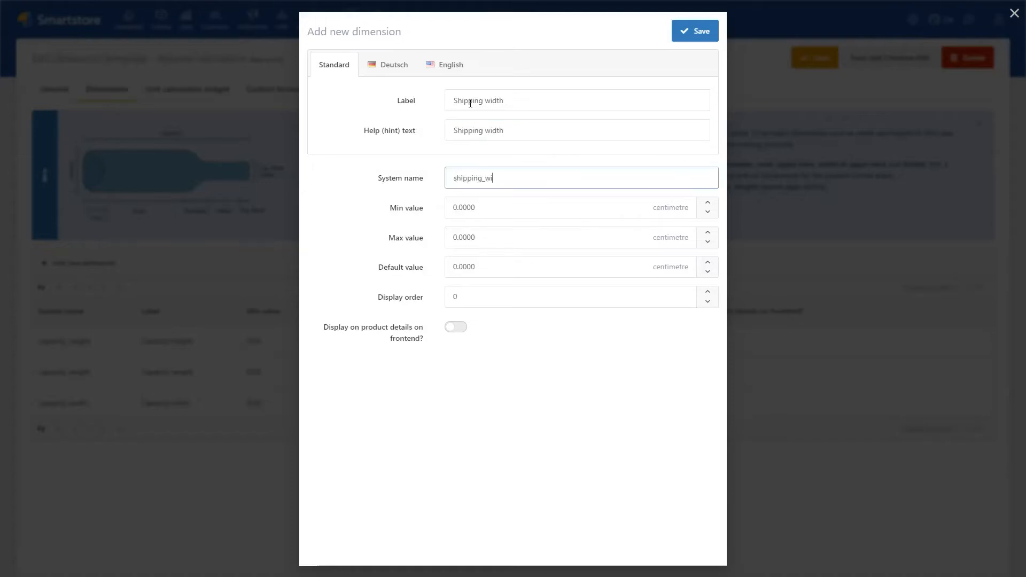
pyautogui.click(486, 233)
pyautogui.write('1000')
pyautogui.click(455, 327)
pyautogui.click(689, 33)
# Step: Add a "Shipping height" dimension with help text "Product shipping height", system name shipping_height and max value 1000, displayed on the frontend
pyautogui.click(473, 102)
pyautogui.write('Shipping height')
pyautogui.press('Tab')
pyautogui.write('Product shipping height')
pyautogui.press('Tab')
pyautogui.write('shipping_height')
pyautogui.click(526, 245)
pyautogui.write('1000')
pyautogui.click(455, 327)
pyautogui.click(689, 33)
# Step: Add a "Shipping length" dimension with help text "Product shipping length", system name shipping_length and max value 1000, displayed on the frontend
pyautogui.click(101, 265)
pyautogui.click(484, 95)
pyautogui.write('Shipping length')
pyautogui.press('Tab')
pyautogui.write('P')
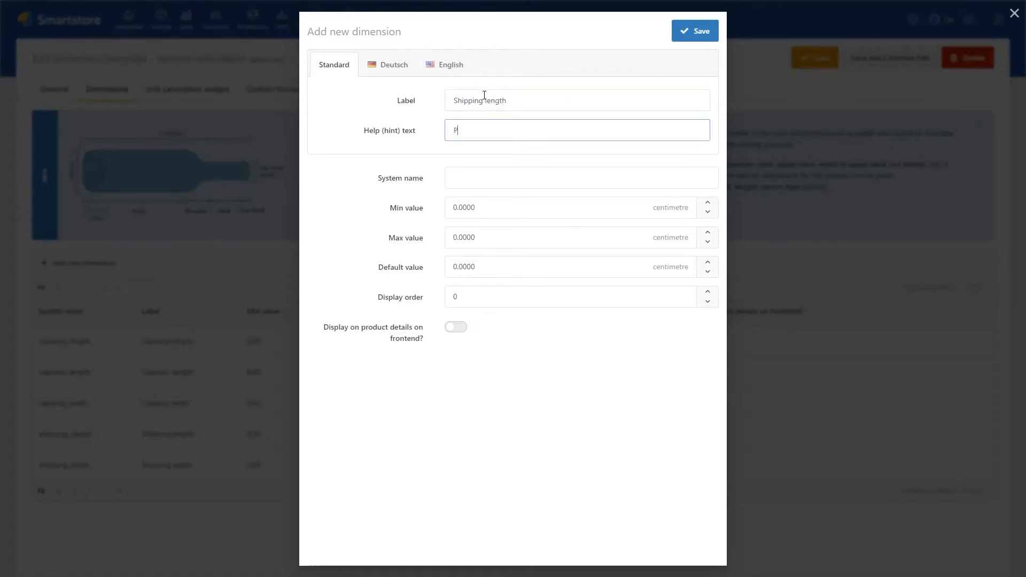
pyautogui.write('roduct shipping length')
pyautogui.press('Tab')
pyautogui.write('shipping_length')
pyautogui.click(479, 234)
pyautogui.write('1000')
pyautogui.click(455, 327)
pyautogui.click(693, 32)
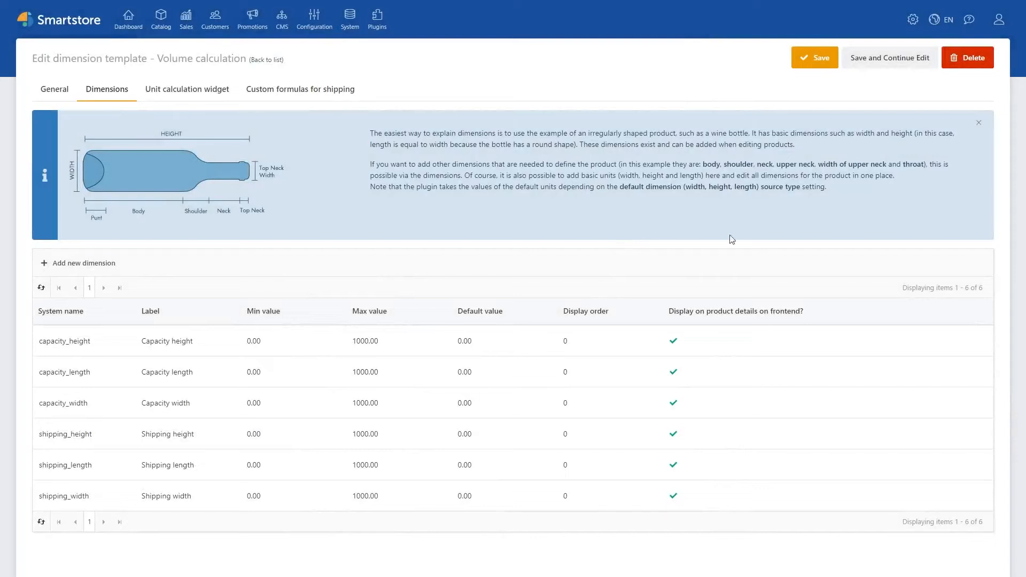
# Step: Add a custom shipping formula for 1 item with combined width shipping_width, height shipping_height and length shipping_length
pyautogui.click(287, 95)
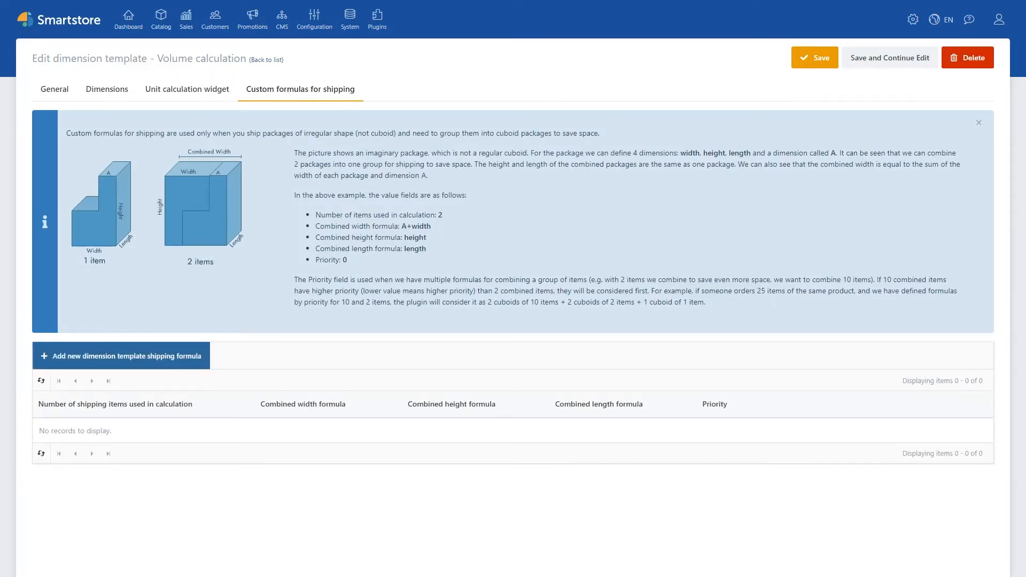
pyautogui.click(177, 354)
pyautogui.click(466, 102)
pyautogui.write('shipping_width')
pyautogui.press('Tab')
pyautogui.write('shipping')
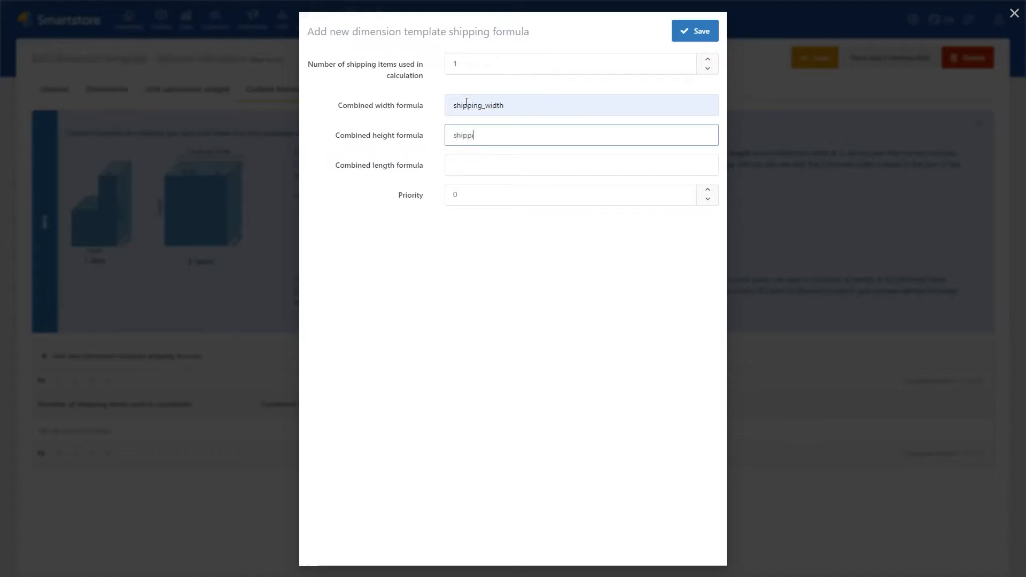
pyautogui.write('_height')
pyautogui.press('Tab')
pyautogui.write('shipping_length')
pyautogui.click(695, 31)
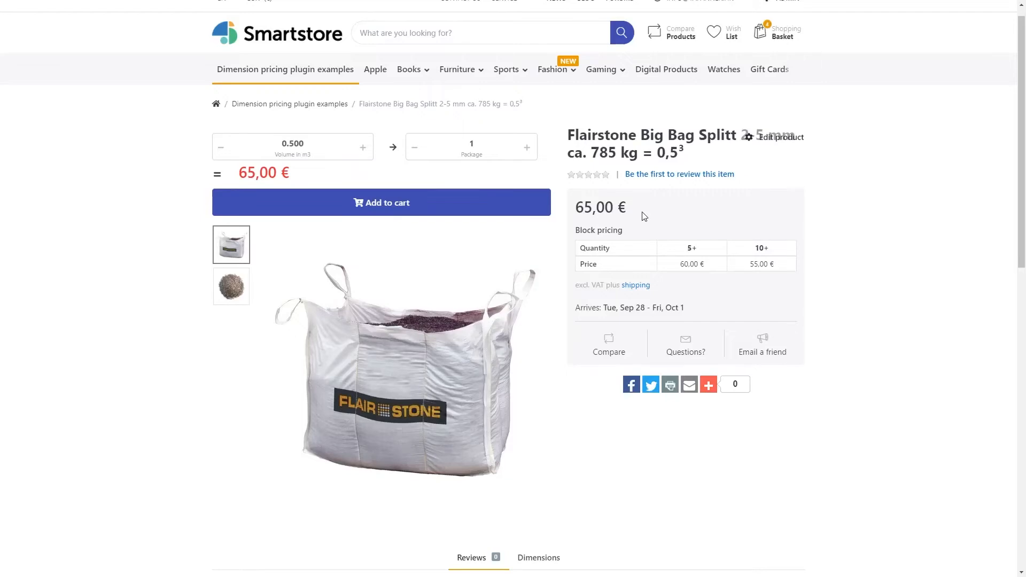
# Step: Examine the dimensions listed on the Big Bag product's storefront page
pyautogui.scroll(-5, 587, 246)
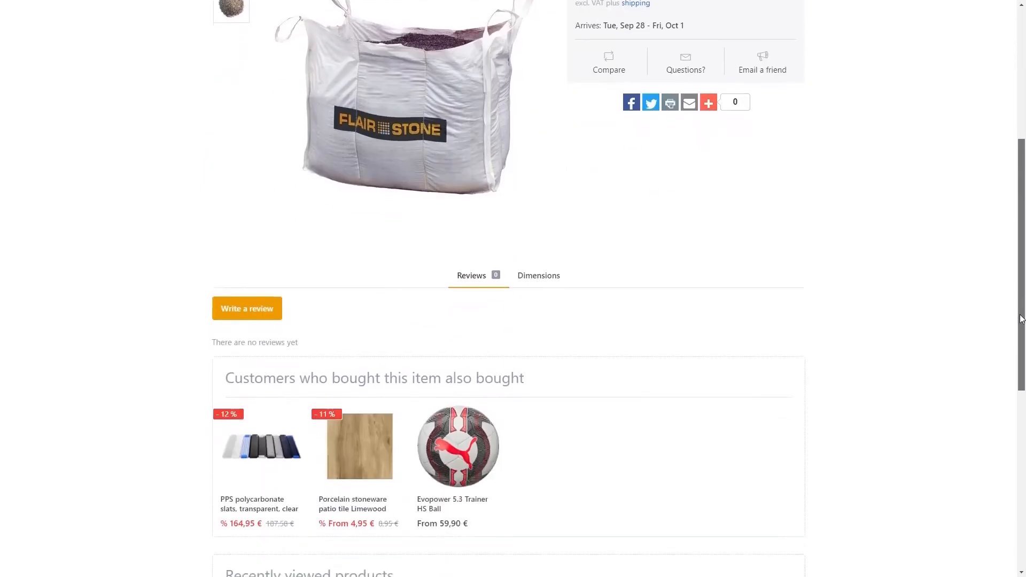
pyautogui.click(553, 262)
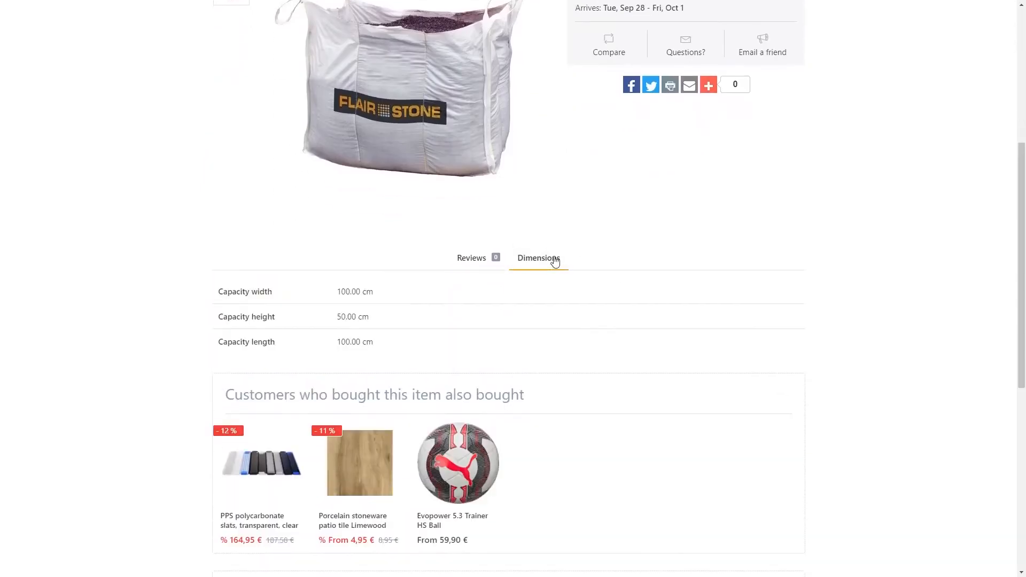
pyautogui.click(482, 260)
pyautogui.click(538, 259)
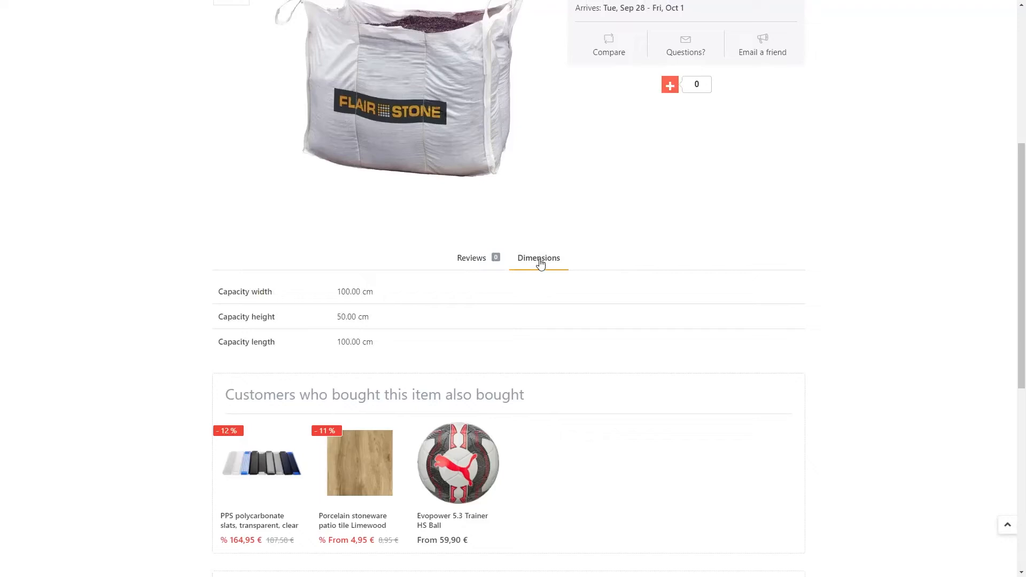
pyautogui.moveTo(1021, 348); pyautogui.dragTo(995, 206)
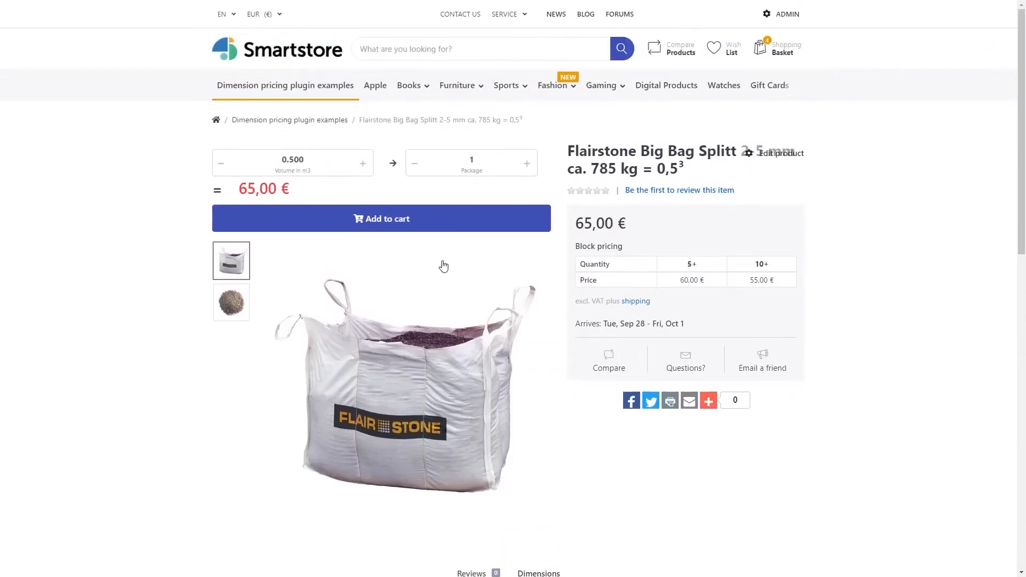
# Step: Edit the Big Bag product, setting shipping width to 20, height to 30 and length to 10 centimetres, and save while continuing to edit
pyautogui.click(773, 154)
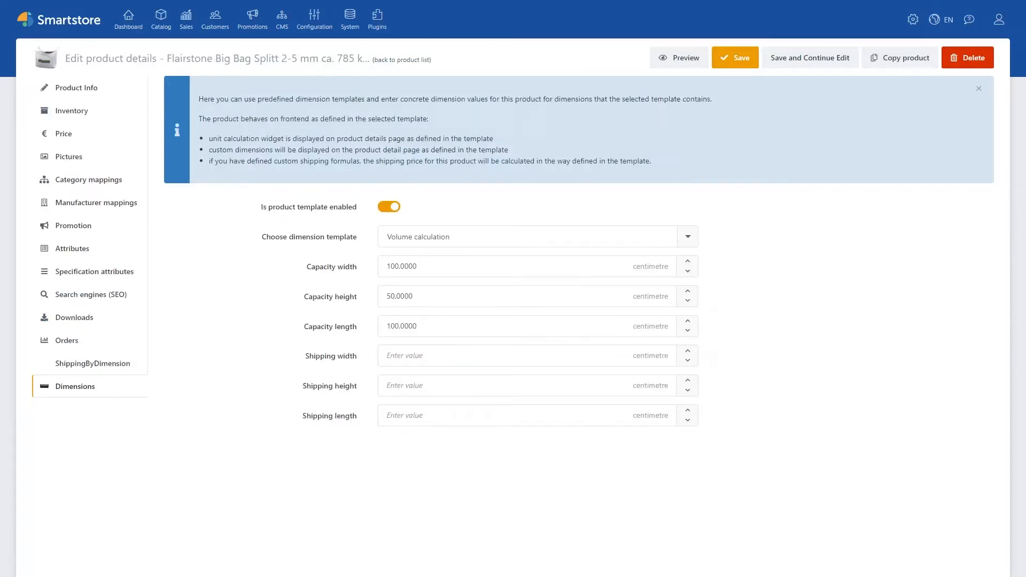
pyautogui.click(439, 356)
pyautogui.write('20')
pyautogui.press('Tab')
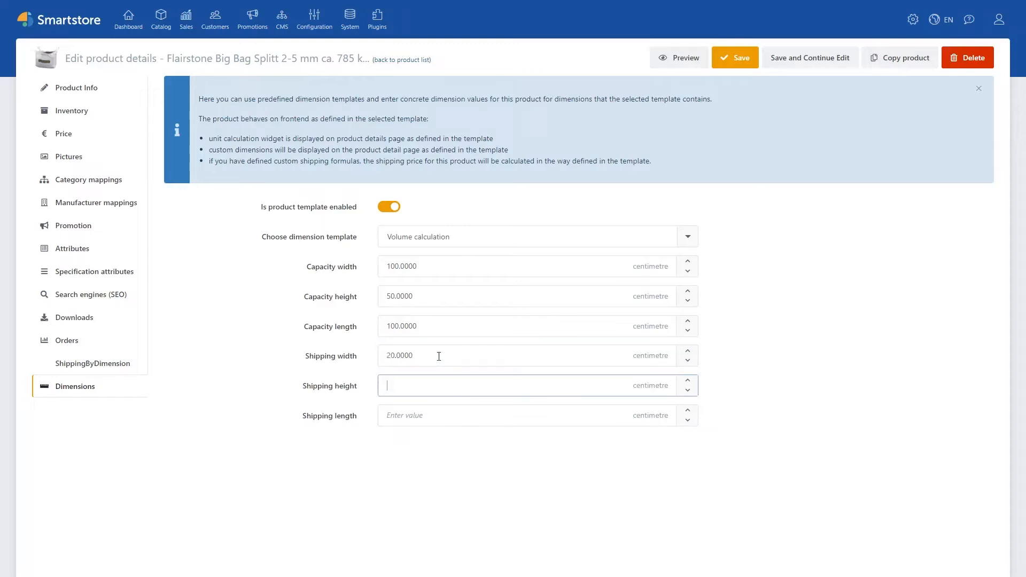
pyautogui.write('30')
pyautogui.press('Tab')
pyautogui.write('10')
pyautogui.click(772, 405)
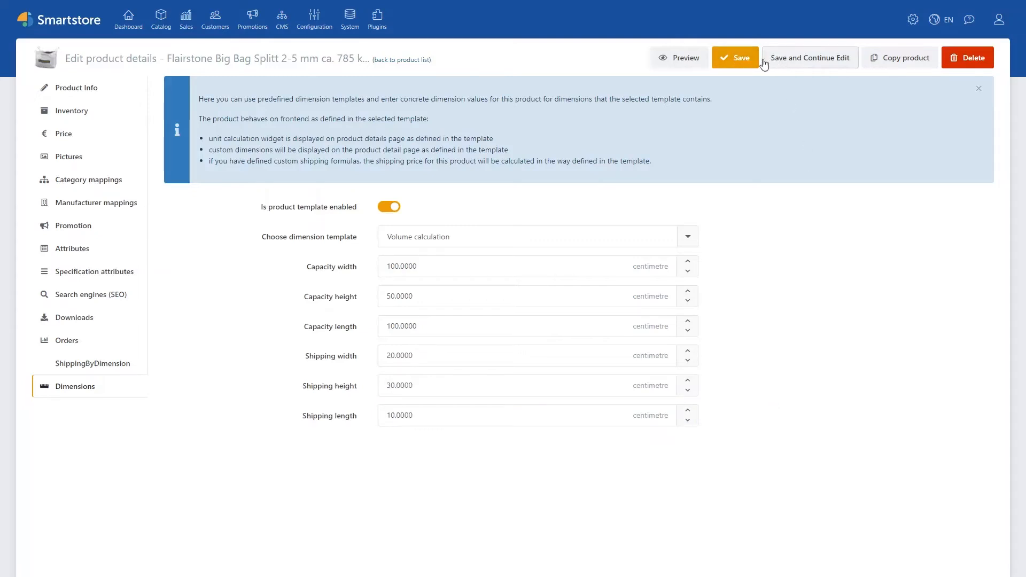
pyautogui.click(784, 57)
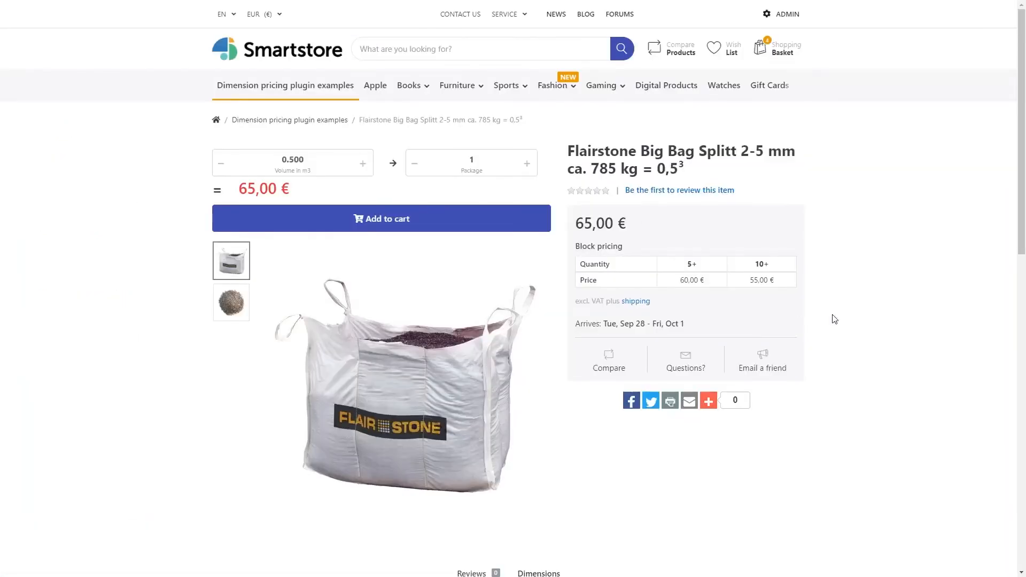
# Step: Check the shipping dimensions in the storefront dimension list of the Big Bag product
pyautogui.scroll(-5, 1003, 227)
pyautogui.click(545, 297)
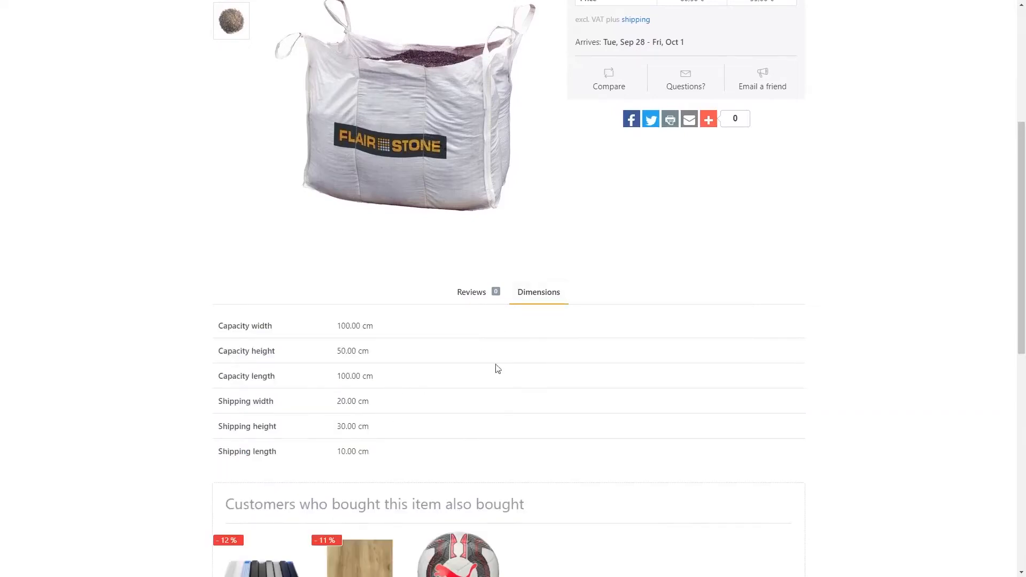
pyautogui.moveTo(1017, 307); pyautogui.dragTo(1015, 264)
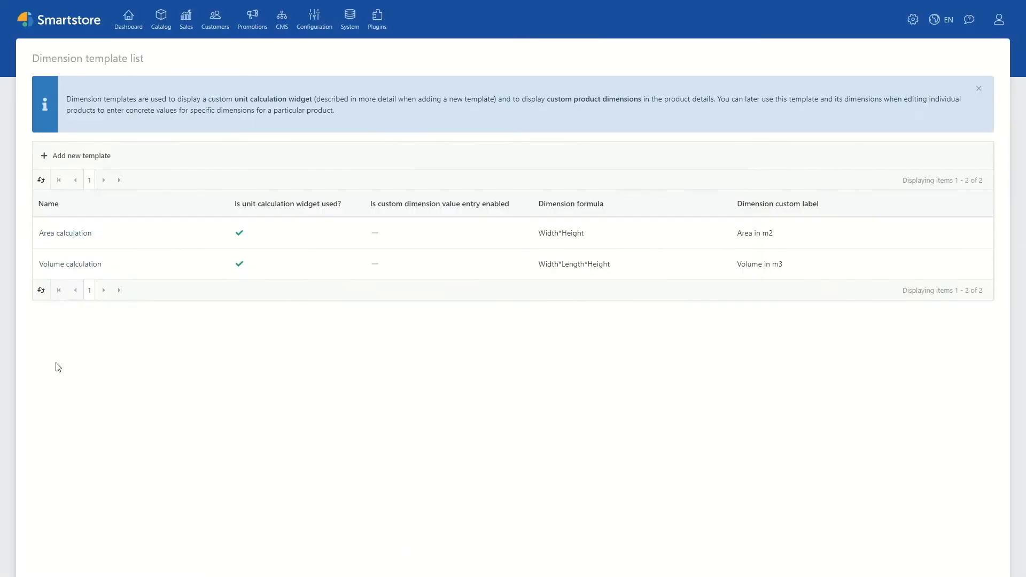
# Step: Create a dimension template named "Cut-to-size (width, height)" and save it while continuing to edit
pyautogui.click(60, 167)
pyautogui.click(382, 132)
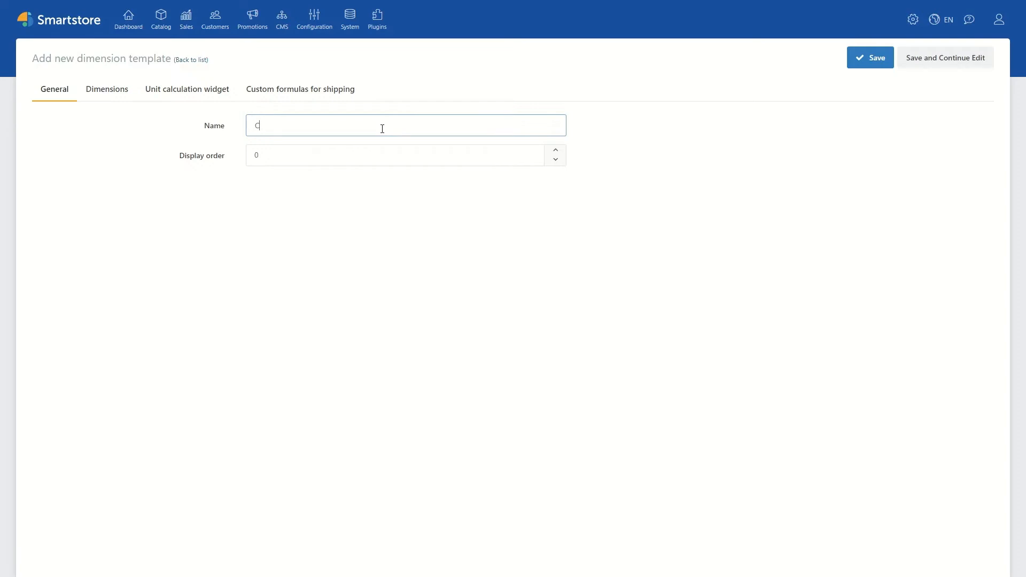
pyautogui.write('Cut-to-size (width, height)')
pyautogui.press('Tab')
pyautogui.click(929, 57)
# Step: Add a "Width" dimension with help text "Product width.", system name Width and max value 10000, displayed on the frontend product details
pyautogui.click(107, 88)
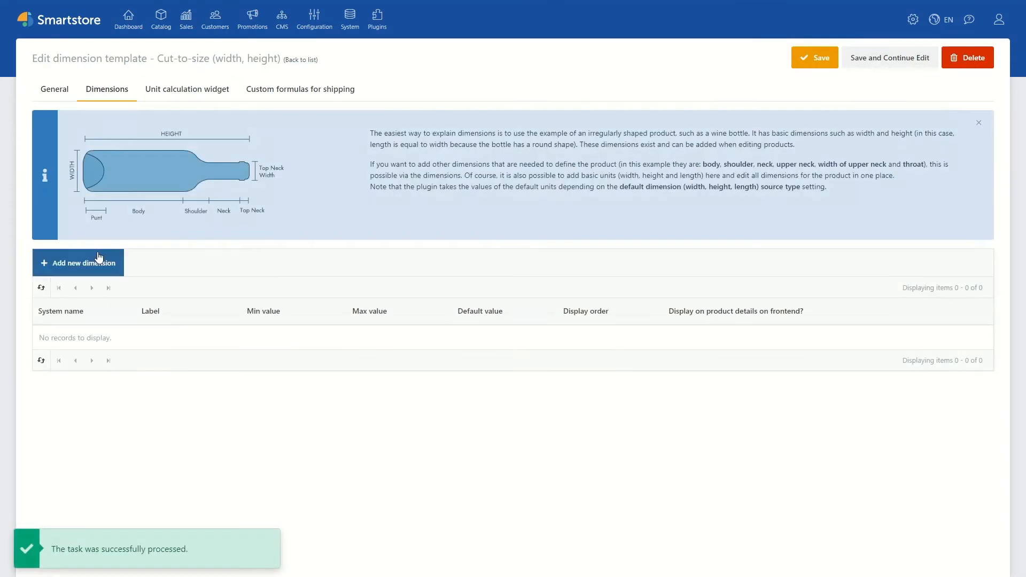
pyautogui.click(101, 262)
pyautogui.click(532, 101)
pyautogui.write('Width')
pyautogui.press('Tab')
pyautogui.write('Product width.')
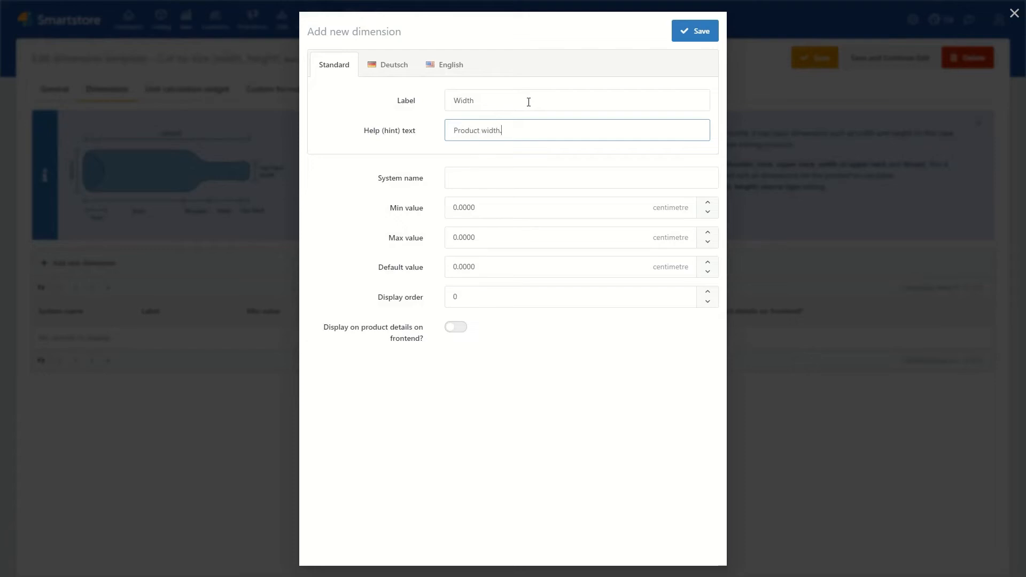
pyautogui.click(479, 179)
pyautogui.write('Width')
pyautogui.click(474, 239)
pyautogui.write('10000')
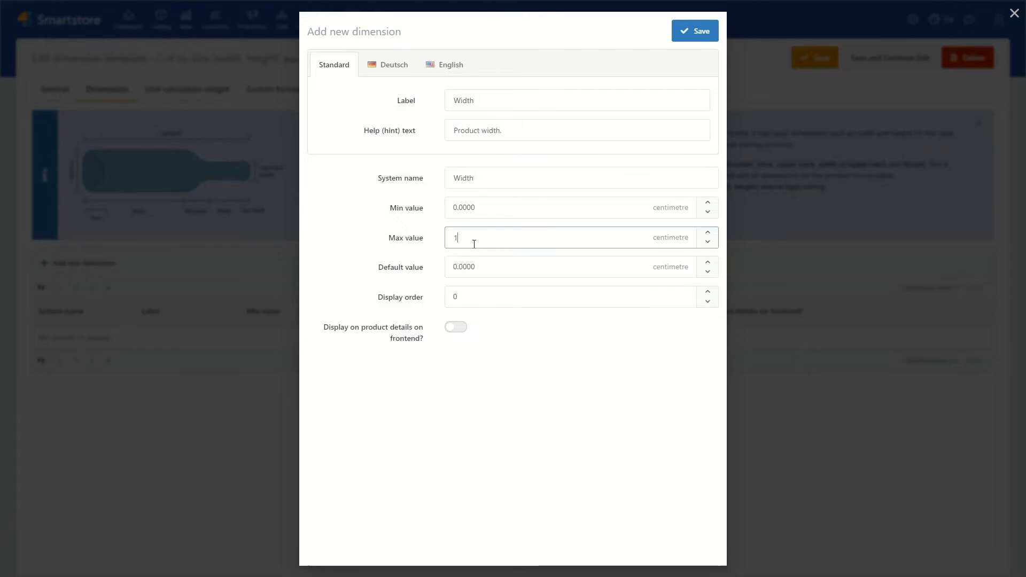
pyautogui.click(456, 327)
pyautogui.click(695, 36)
# Step: Add a "Height" dimension with help text "Product height.", system name Height, max value 10000 and display order 1, displayed on the frontend
pyautogui.click(84, 263)
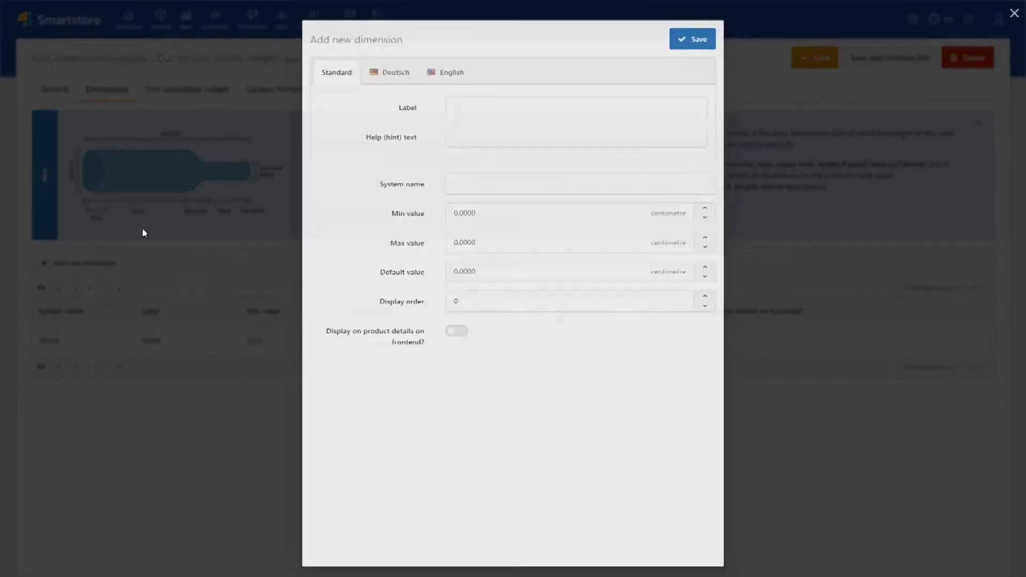
pyautogui.write('Height')
pyautogui.click(477, 130)
pyautogui.write('Product height.')
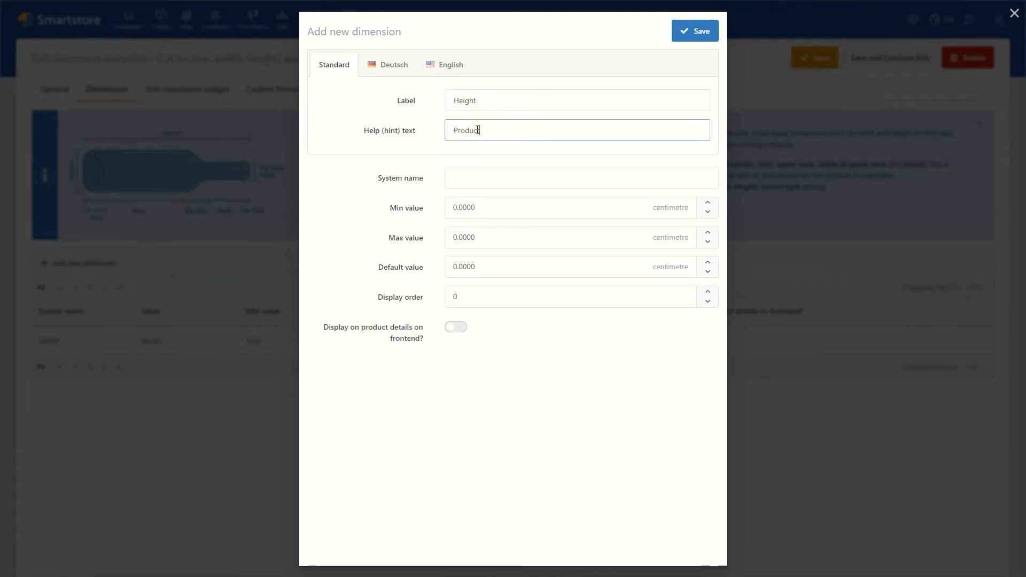
pyautogui.click(401, 171)
pyautogui.write('Height')
pyautogui.click(468, 237)
pyautogui.write('10000')
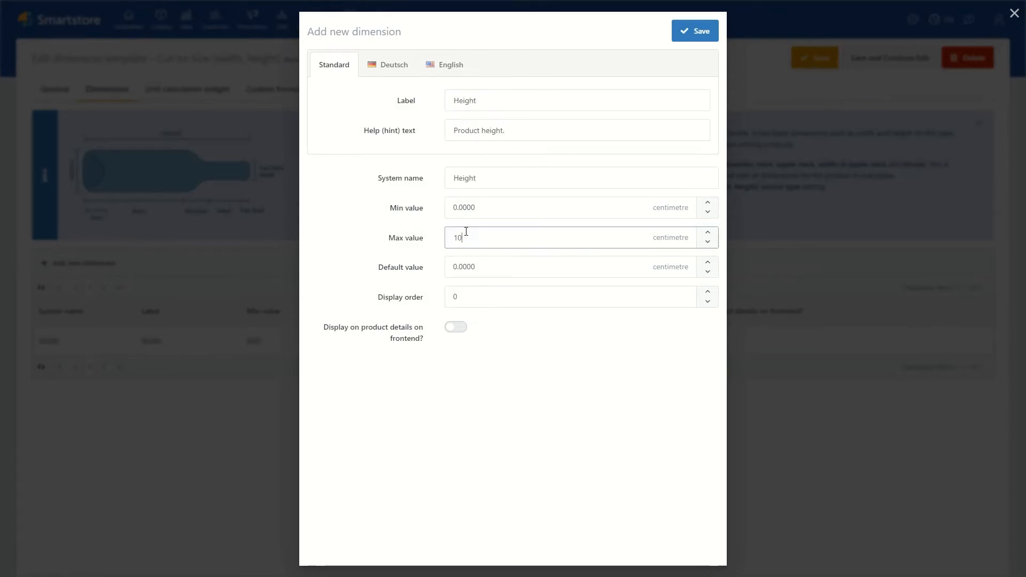
pyautogui.click(481, 296)
pyautogui.write('1')
pyautogui.click(455, 327)
pyautogui.click(695, 36)
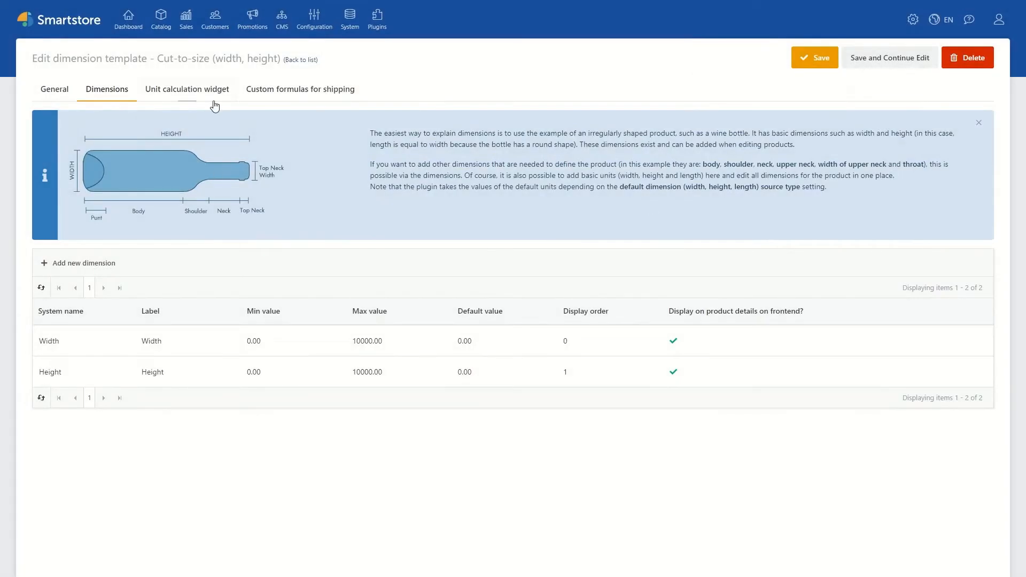
# Step: Enable the unit calculation widget in the zone productdetails_attrs_top and allow custom dimension value entry
pyautogui.click(211, 100)
pyautogui.click(258, 125)
pyautogui.click(315, 315)
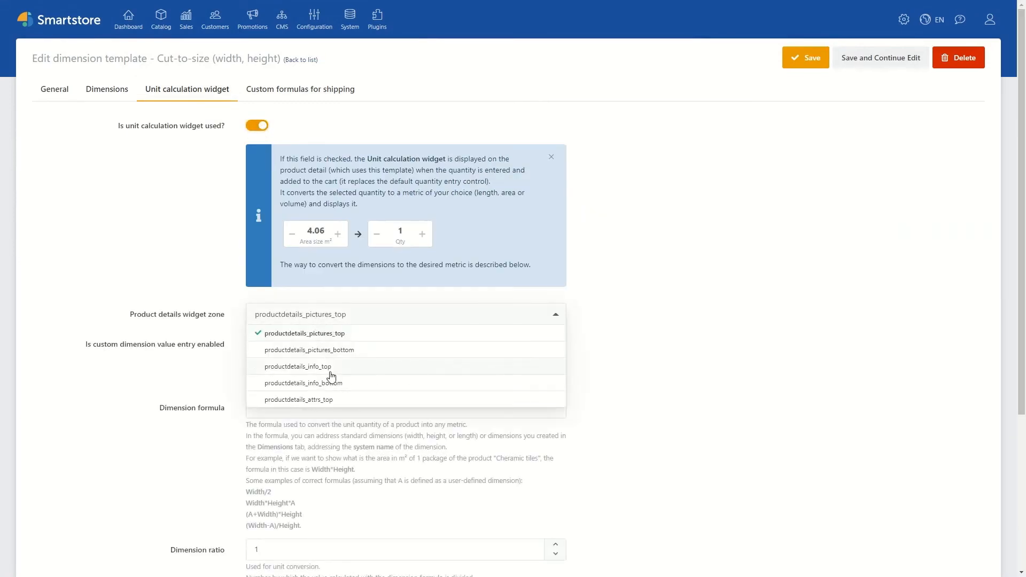
pyautogui.click(334, 399)
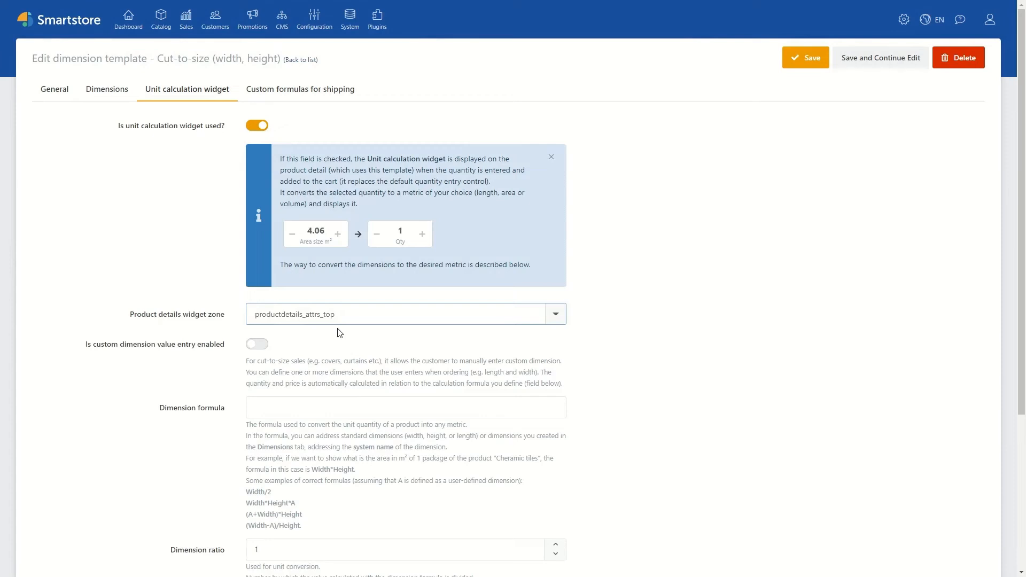
pyautogui.click(258, 346)
# Step: Set the widget's dimension formula to Width*Height and the dimension ratio to 10000
pyautogui.click(291, 414)
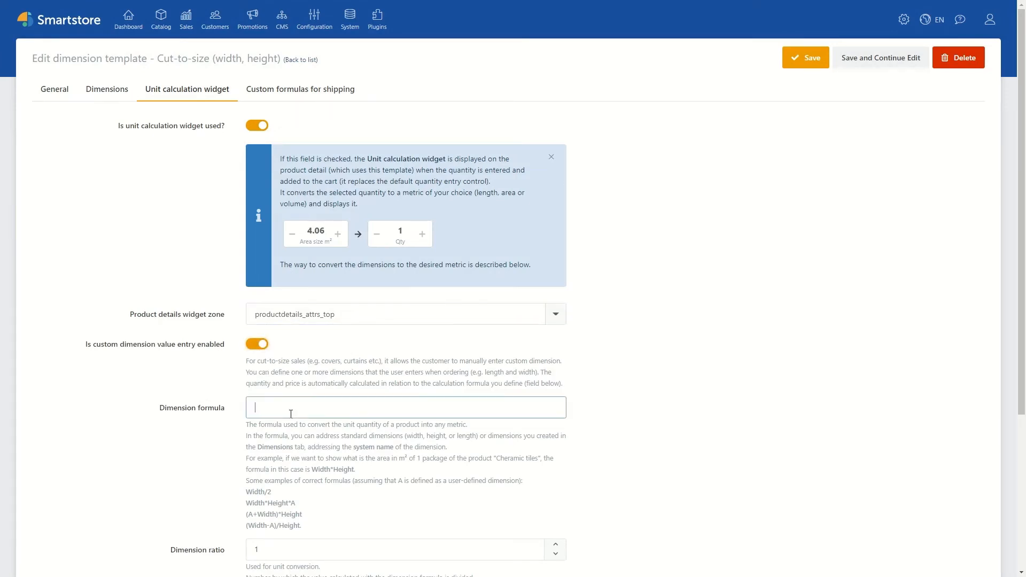
pyautogui.write('Width')
pyautogui.write('*Height')
pyautogui.scroll(-4, 314, 398)
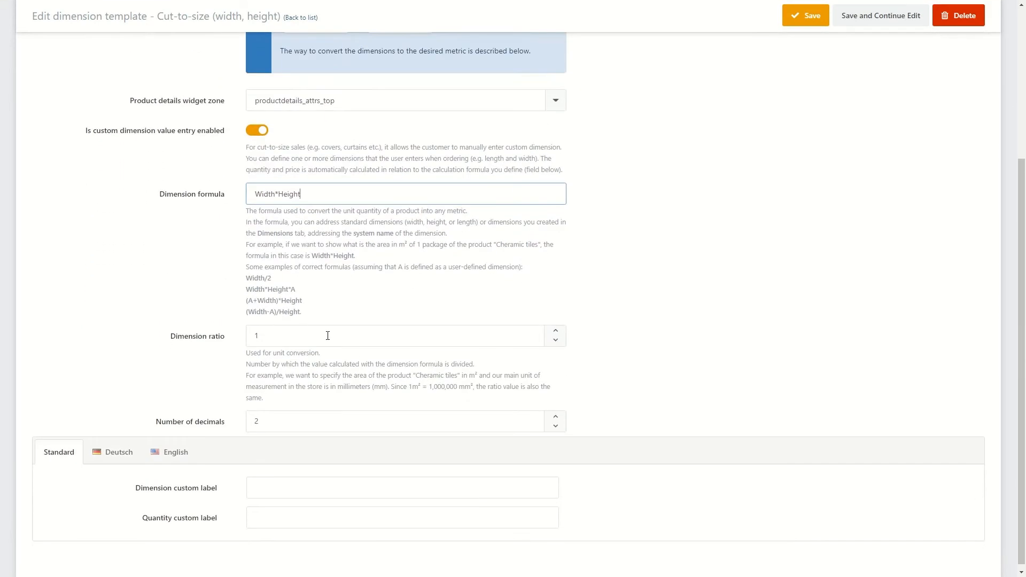
pyautogui.click(331, 331)
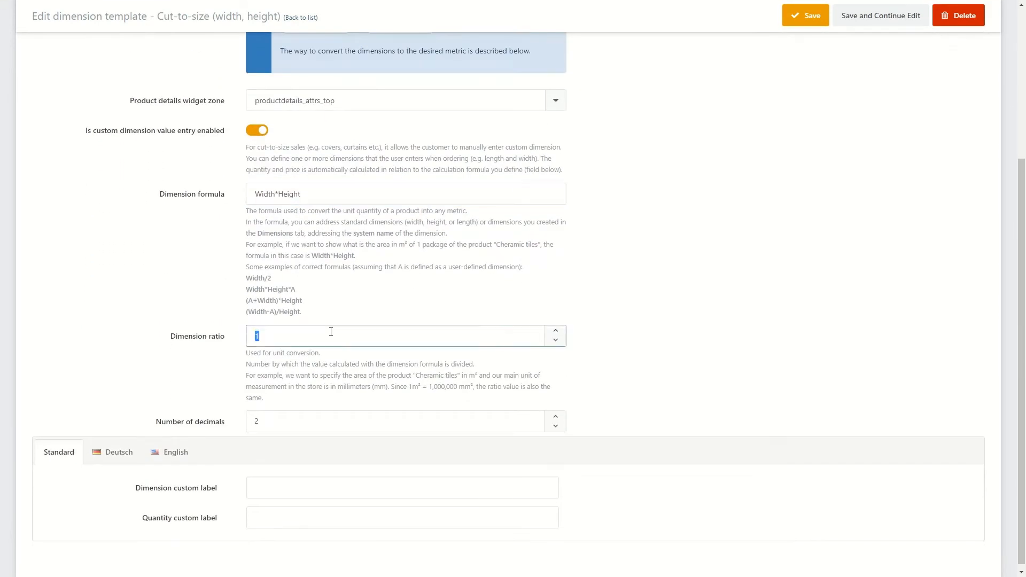
pyautogui.write('10000')
pyautogui.scroll(-1, 360, 312)
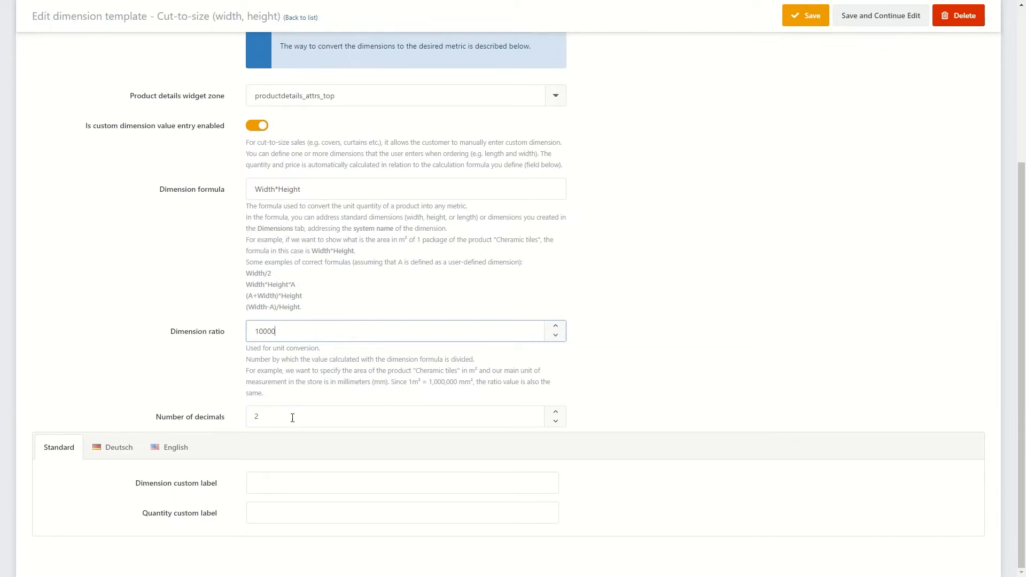
# Step: Enter the custom labels "Area size m2" for the dimension and "Qty" for the quantity, and save the template while continuing to edit
pyautogui.click(294, 477)
pyautogui.write('Area size m2')
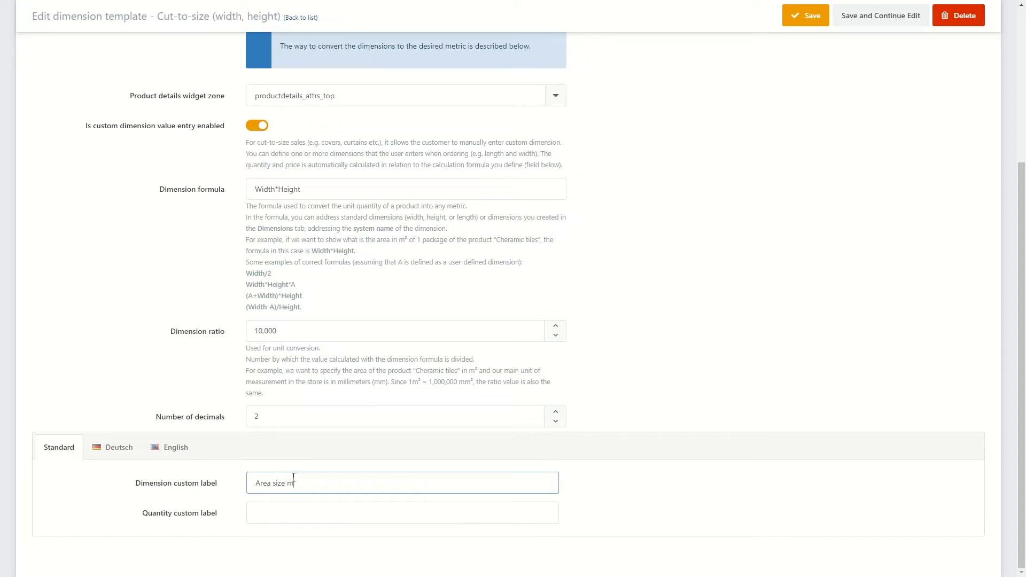
pyautogui.click(263, 514)
pyautogui.write('Qty')
pyautogui.scroll(5, 659, 236)
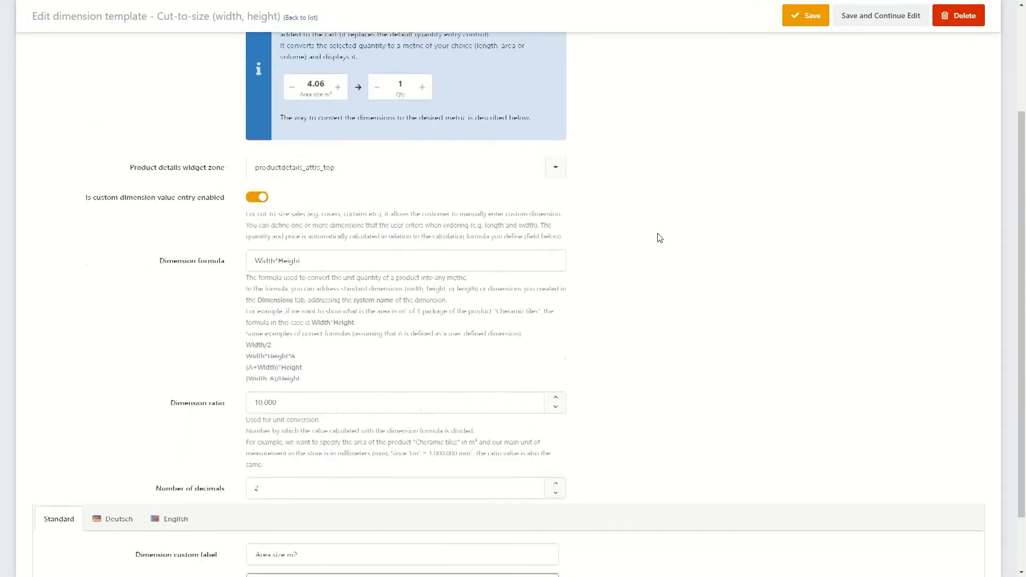
pyautogui.click(855, 58)
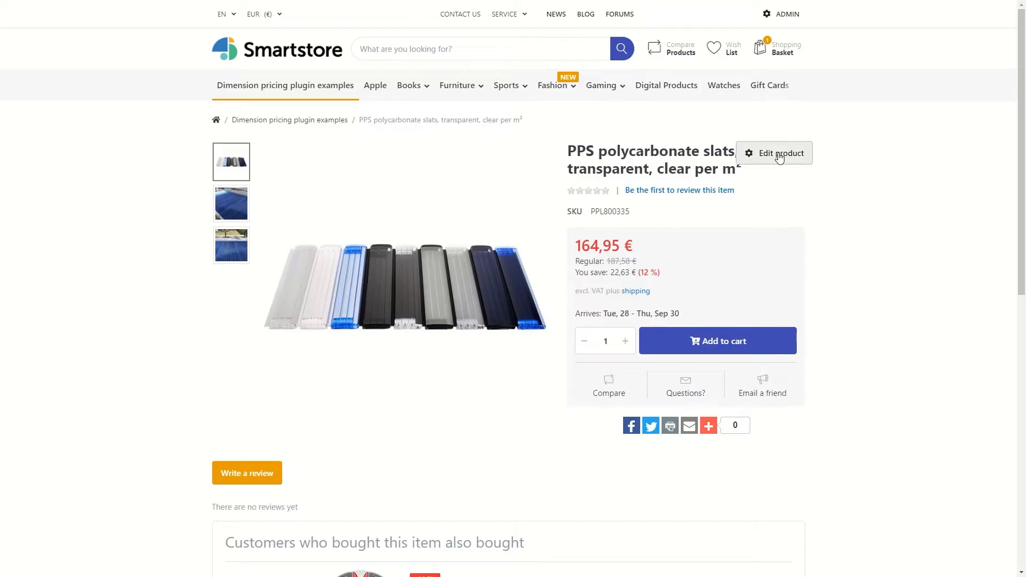
pyautogui.click(775, 155)
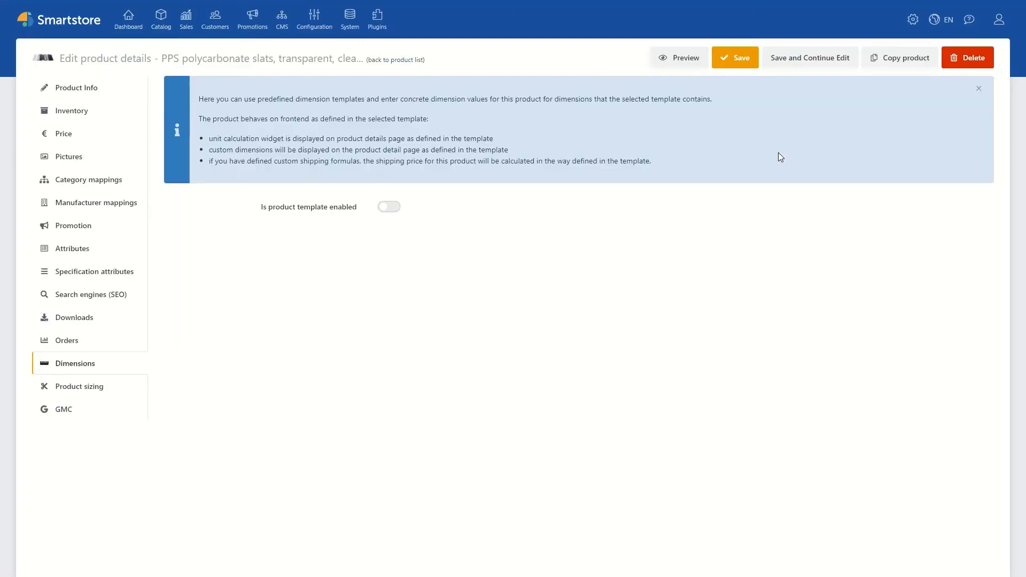
# Step: Apply the Cut-to-size (width, height) template to the PPS polycarbonate slats product with width 100 and height 100, and save while continuing to edit
pyautogui.click(391, 208)
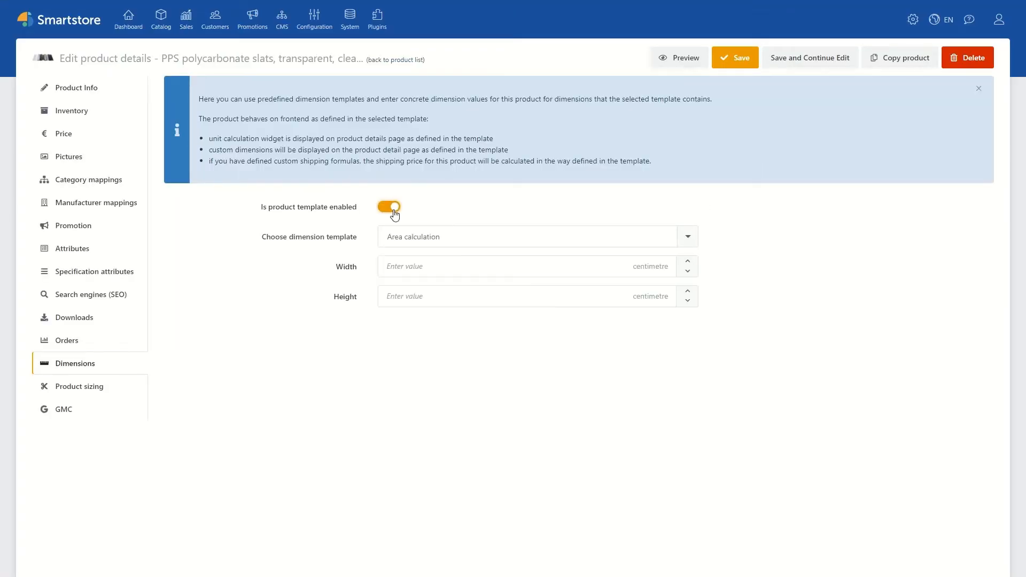
pyautogui.click(405, 238)
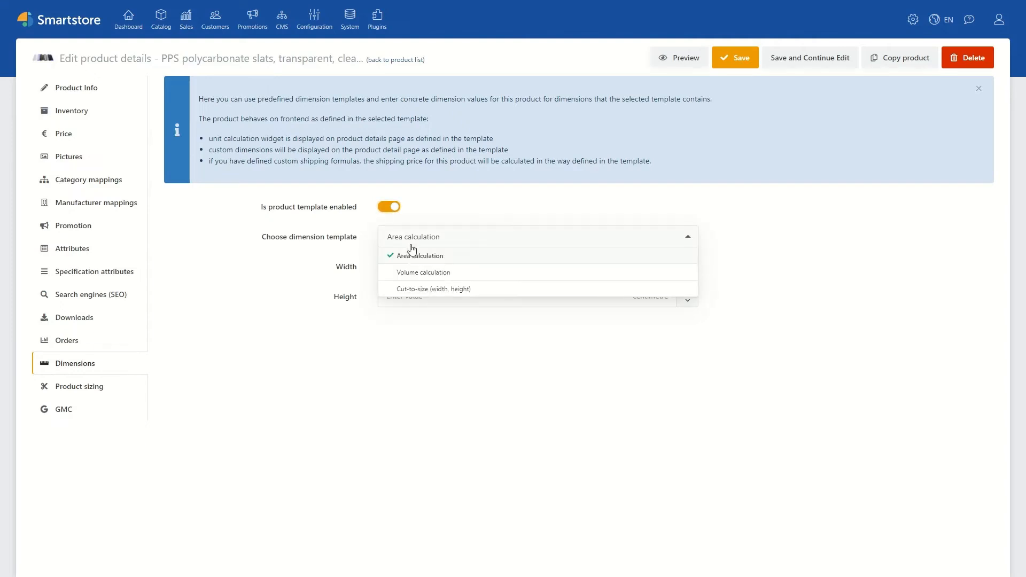
pyautogui.click(422, 289)
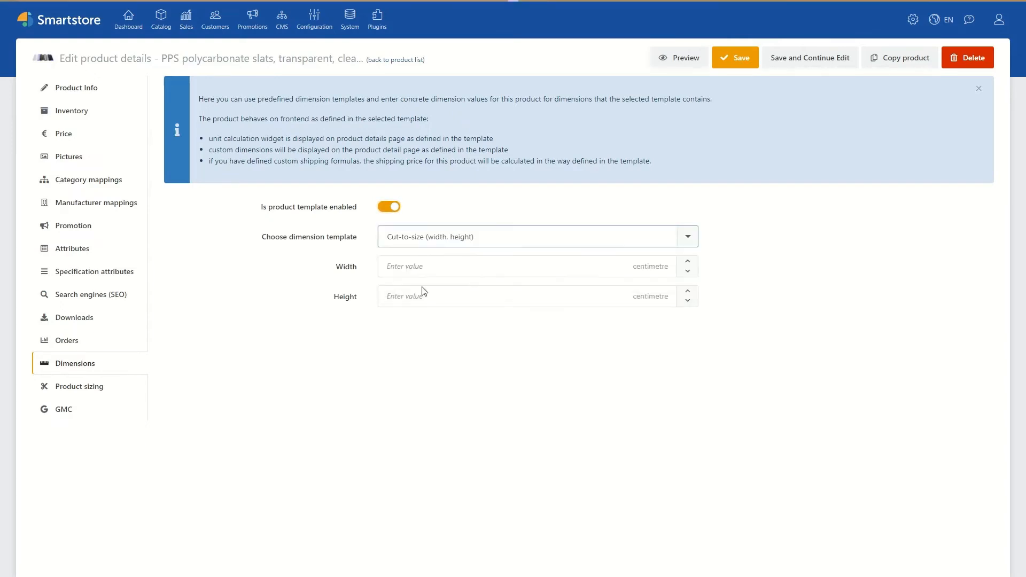
pyautogui.click(417, 269)
pyautogui.write('100')
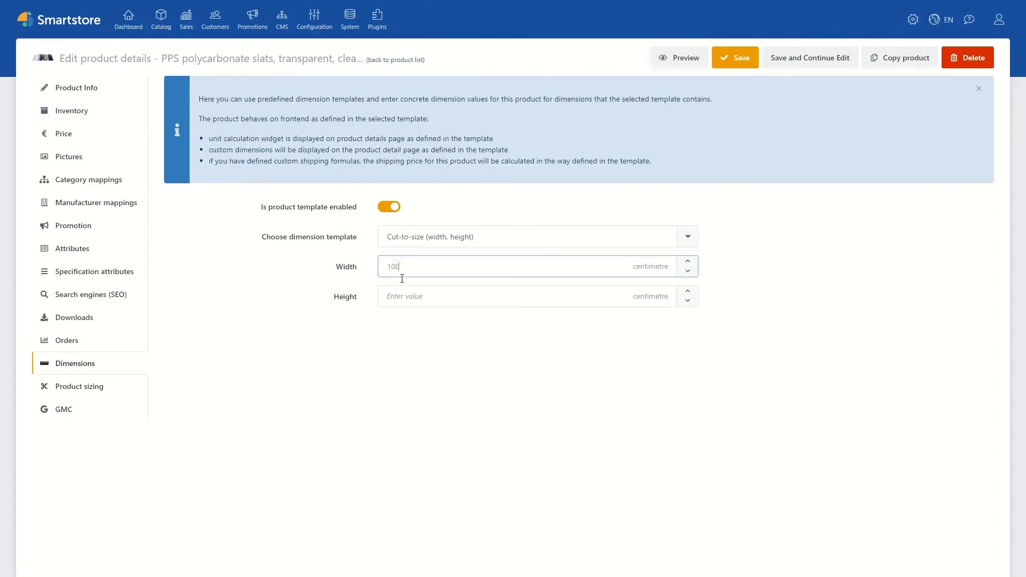
pyautogui.click(406, 298)
pyautogui.write('100')
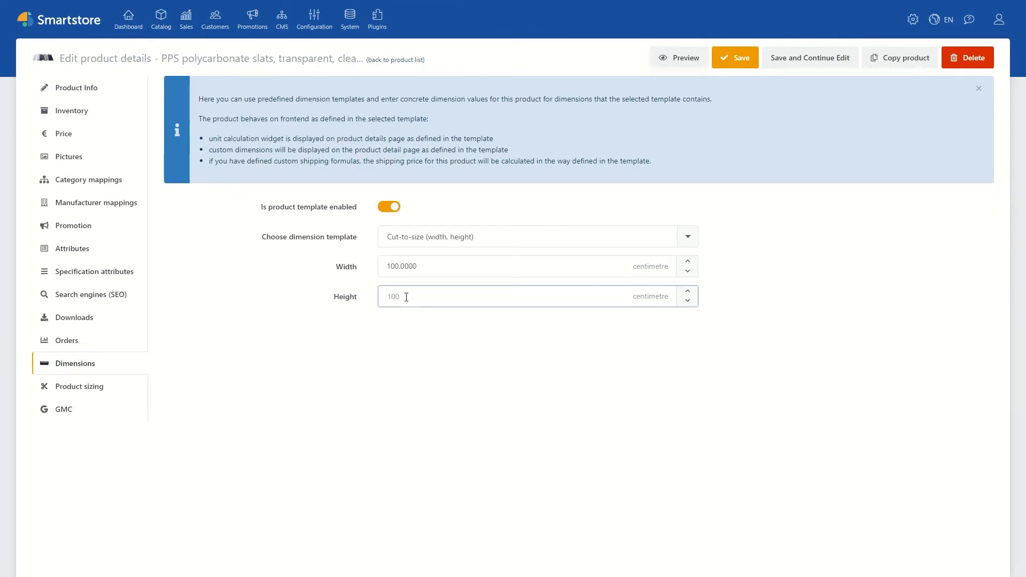
pyautogui.click(549, 208)
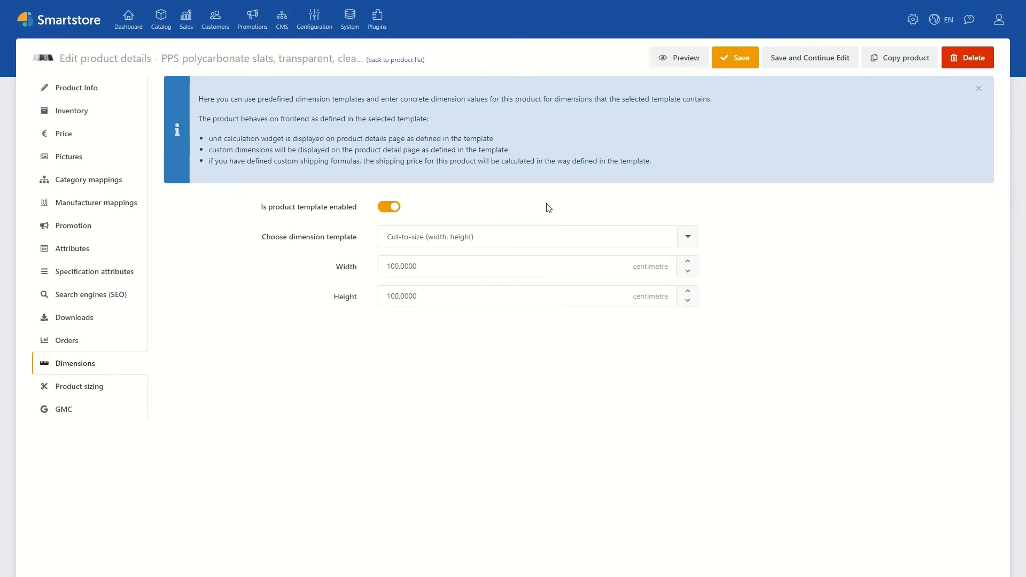
pyautogui.click(776, 59)
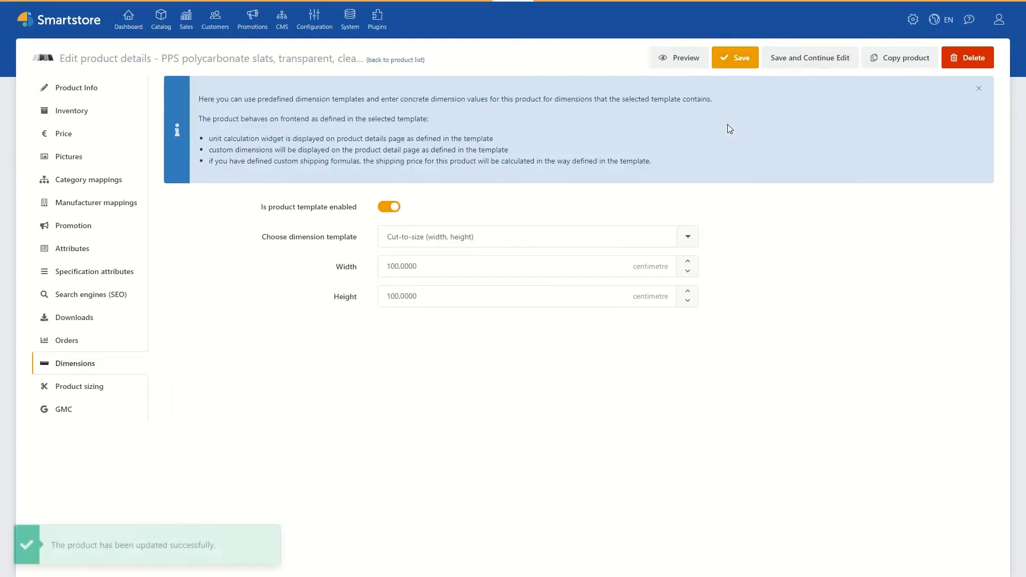
# Step: Reload the PPS polycarbonate slats storefront page and set both width and height to 200 cm
pyautogui.hotkey('ctrl', 'Tab')
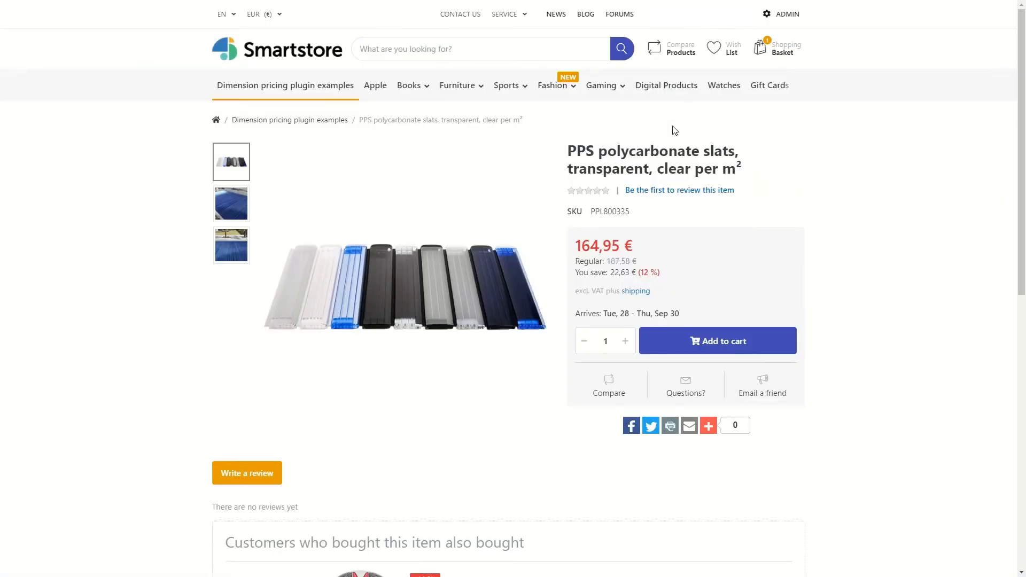
pyautogui.press('F5')
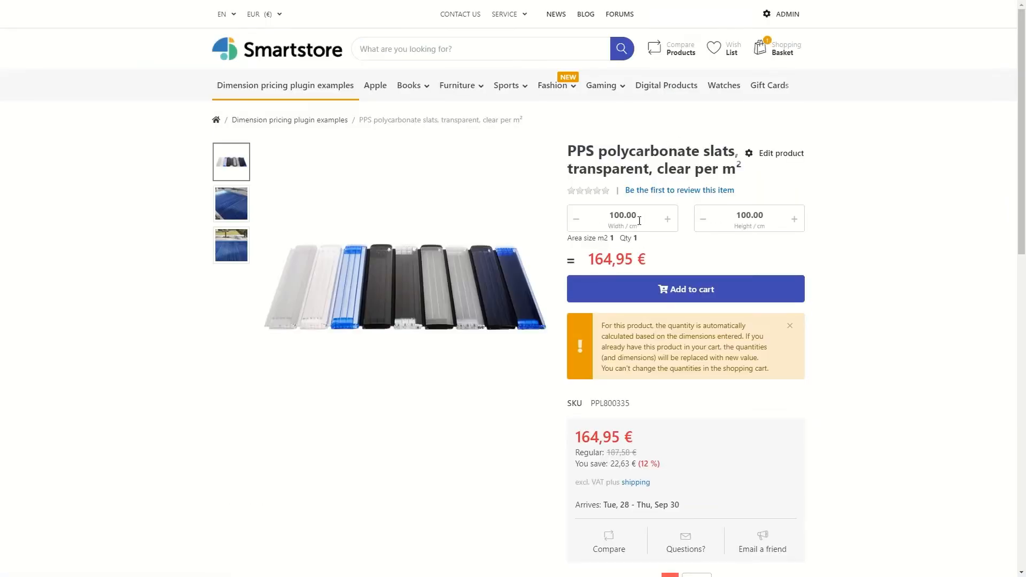
pyautogui.moveTo(609, 215); pyautogui.dragTo(614, 214)
pyautogui.write('2')
pyautogui.click(737, 216)
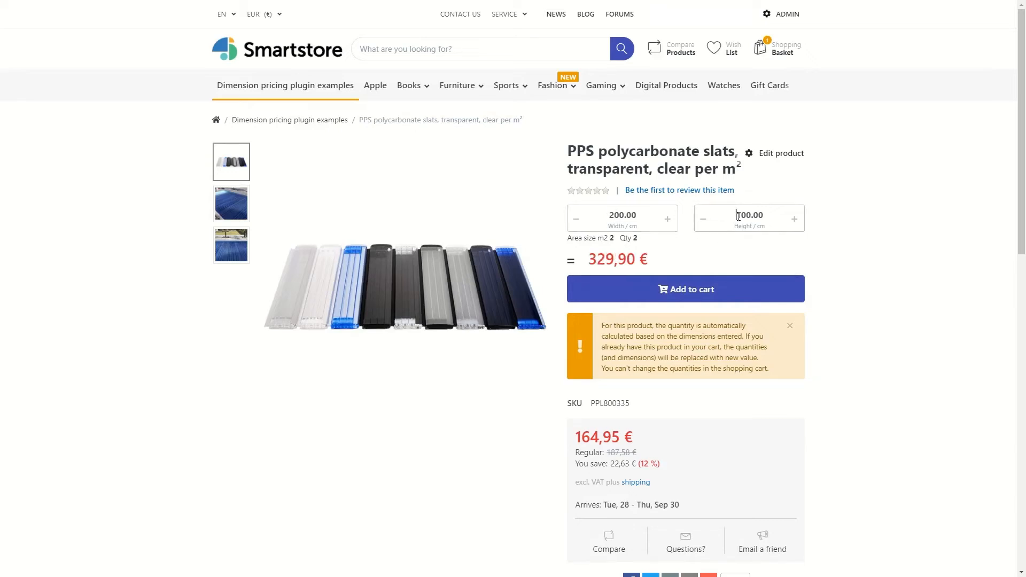
pyautogui.moveTo(736, 215); pyautogui.dragTo(743, 216)
pyautogui.write('2')
pyautogui.click(748, 253)
# Step: Set the storefront width and height of the polycarbonate slats to 250 cm and add the product to the cart
pyautogui.moveTo(618, 216); pyautogui.dragTo(614, 215)
pyautogui.write('5')
pyautogui.click(727, 240)
pyautogui.moveTo(746, 214); pyautogui.dragTo(742, 215)
pyautogui.write('5')
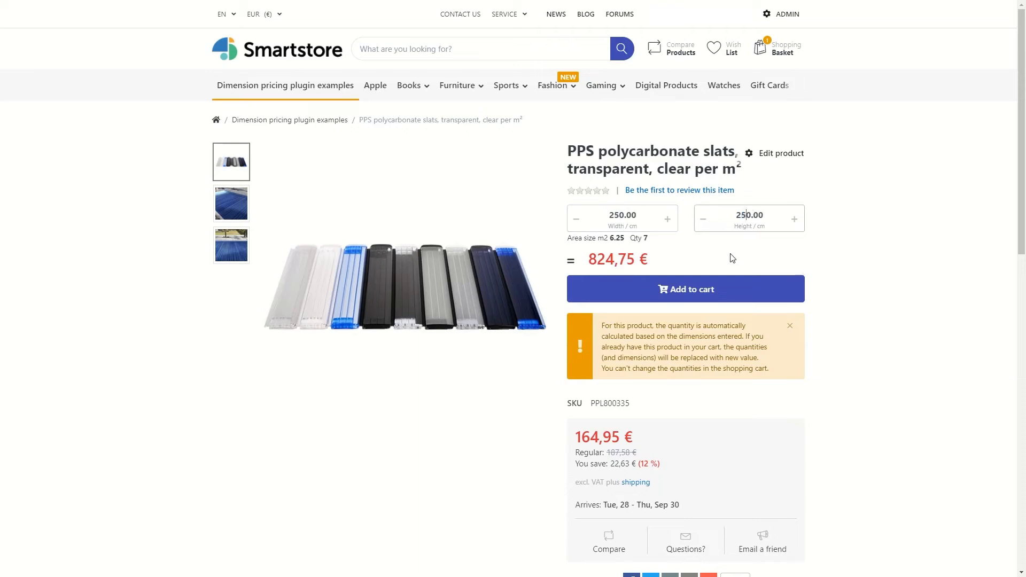
pyautogui.click(732, 251)
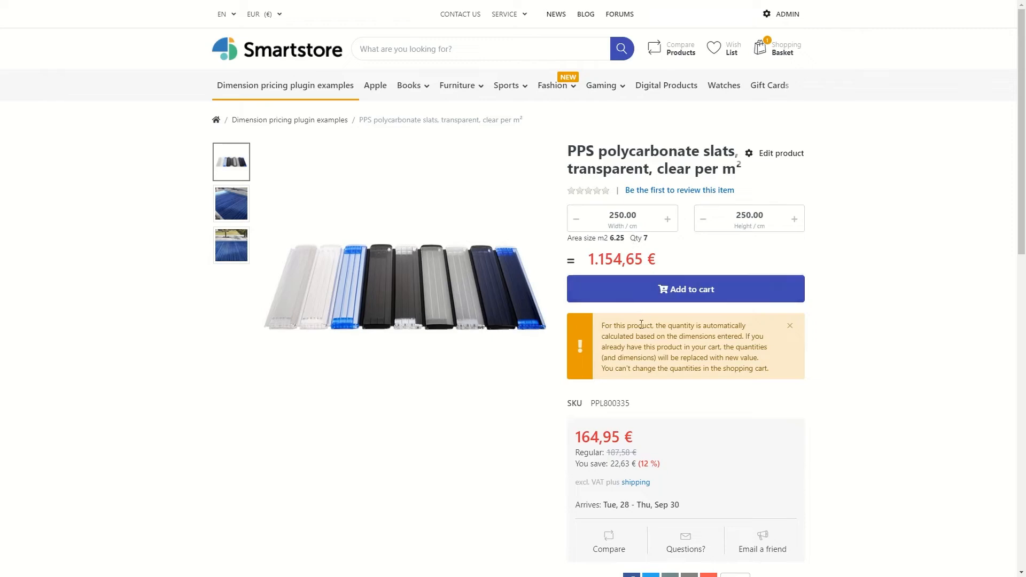
pyautogui.click(655, 294)
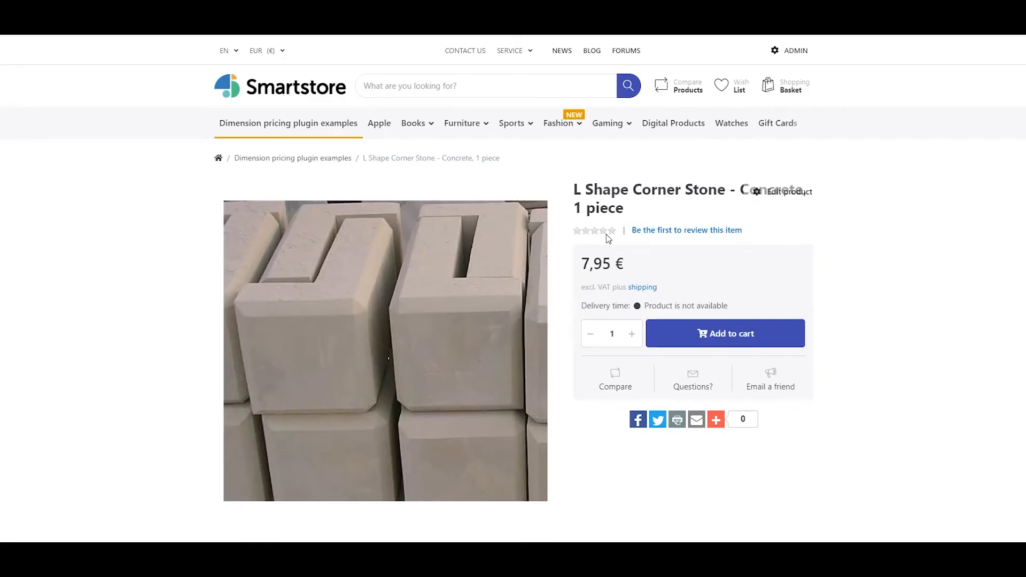
# Step: Add 171 pieces of L Shape Corner Stone to the cart and choose the saved shipping address in the checkout
pyautogui.click(622, 334)
pyautogui.write('71')
pyautogui.click(726, 333)
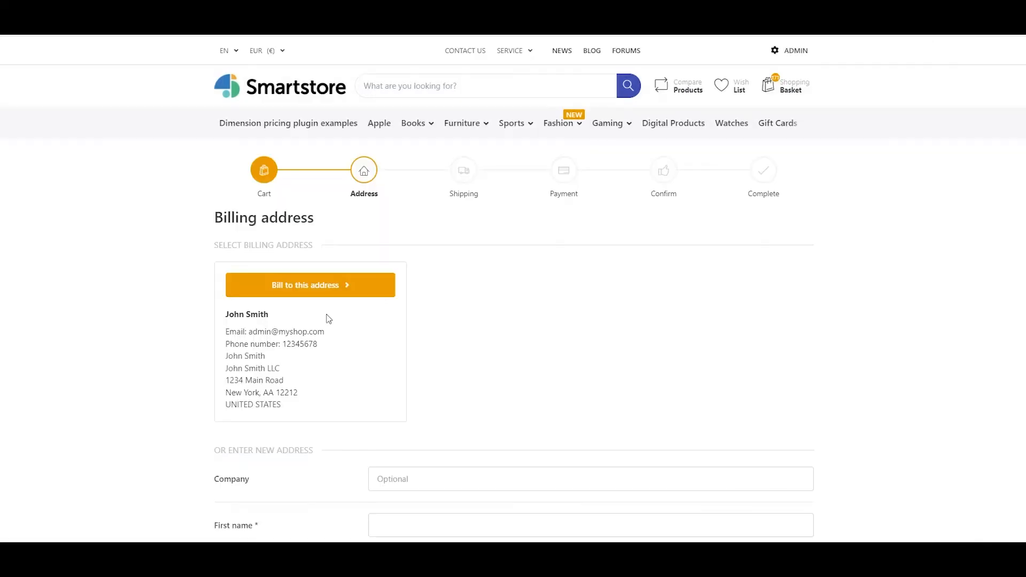
pyautogui.click(309, 293)
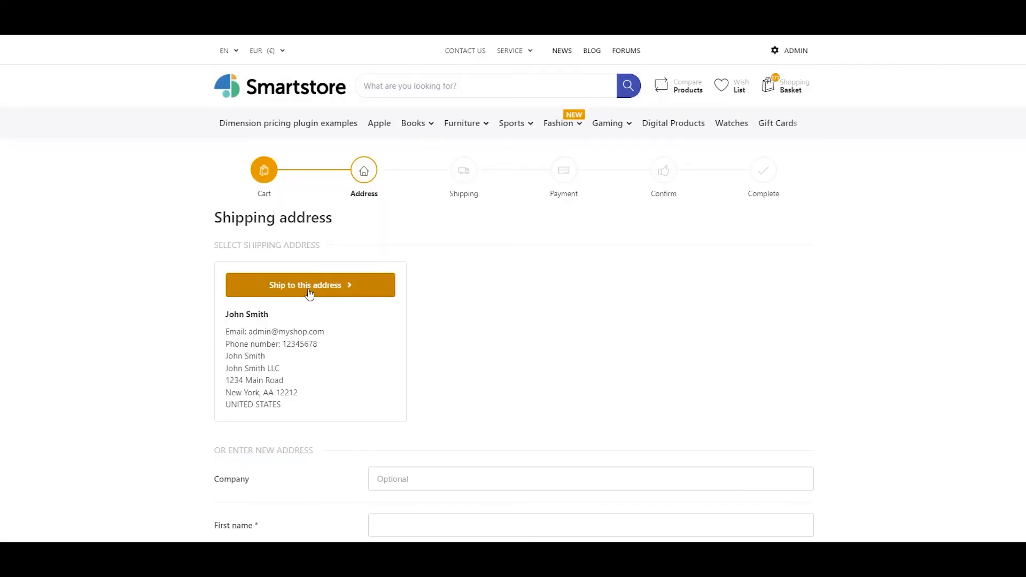
pyautogui.click(309, 294)
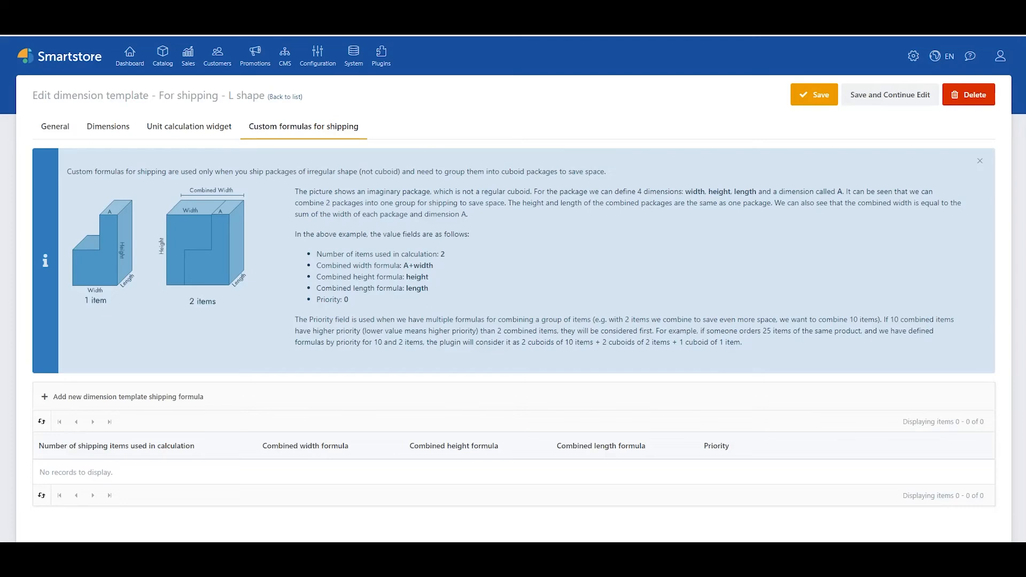
# Step: Add a shipping formula to the "For shipping - L shape" template for 2 items with combined width "width + A", height "height" and length "length"
pyautogui.click(171, 402)
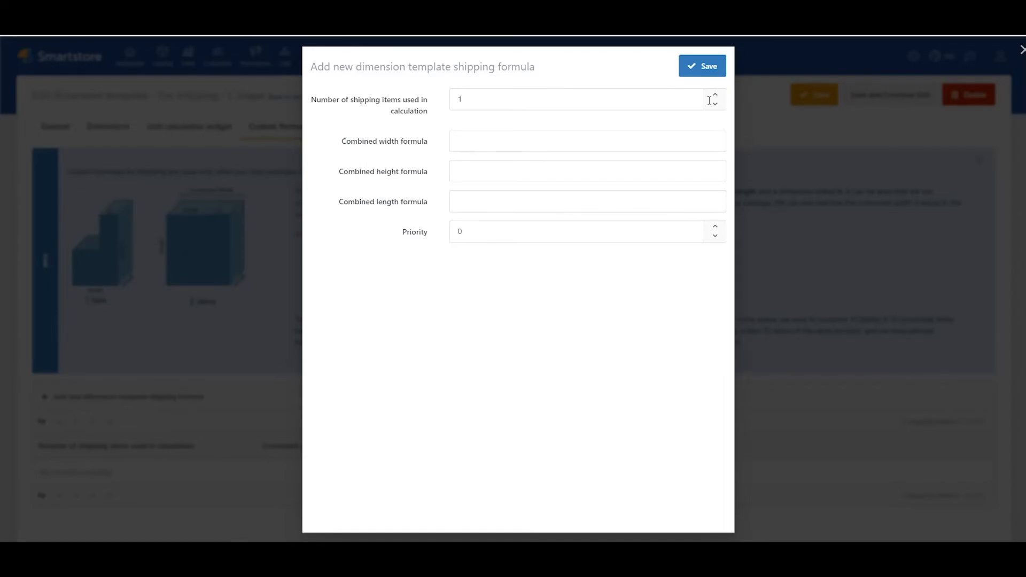
pyautogui.click(478, 175)
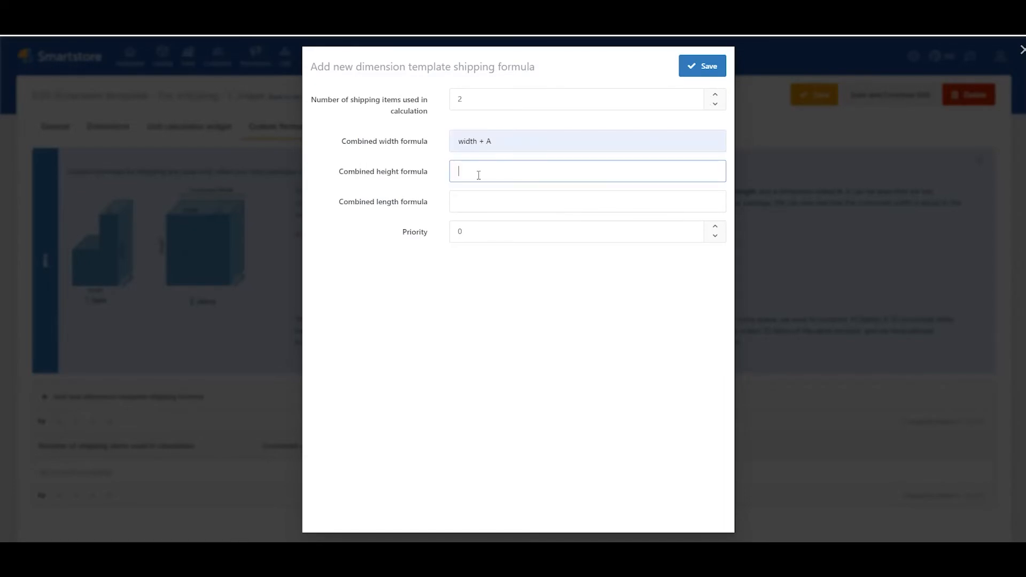
pyautogui.click(467, 200)
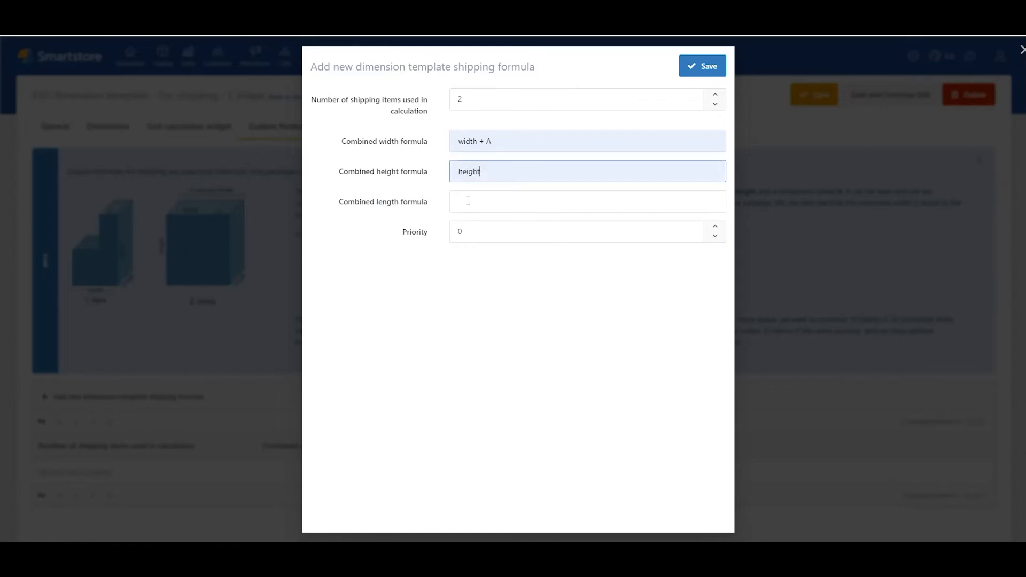
pyautogui.click(467, 200)
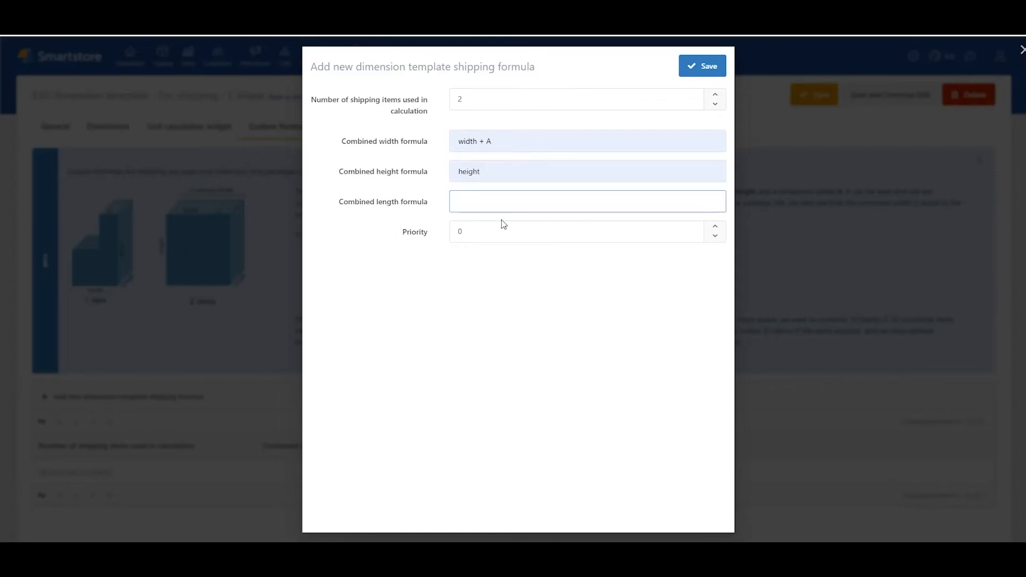
pyautogui.click(502, 222)
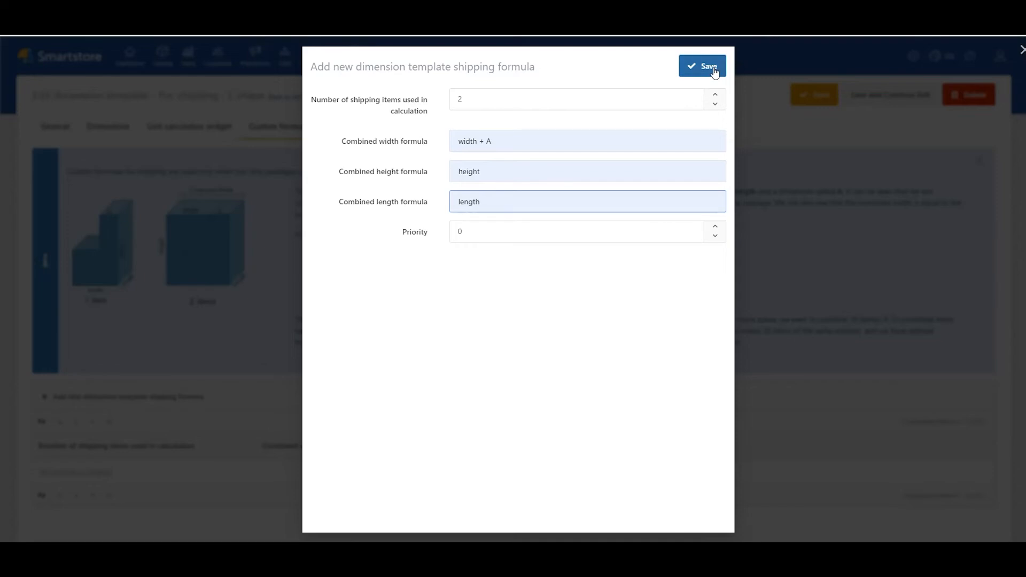
pyautogui.click(714, 73)
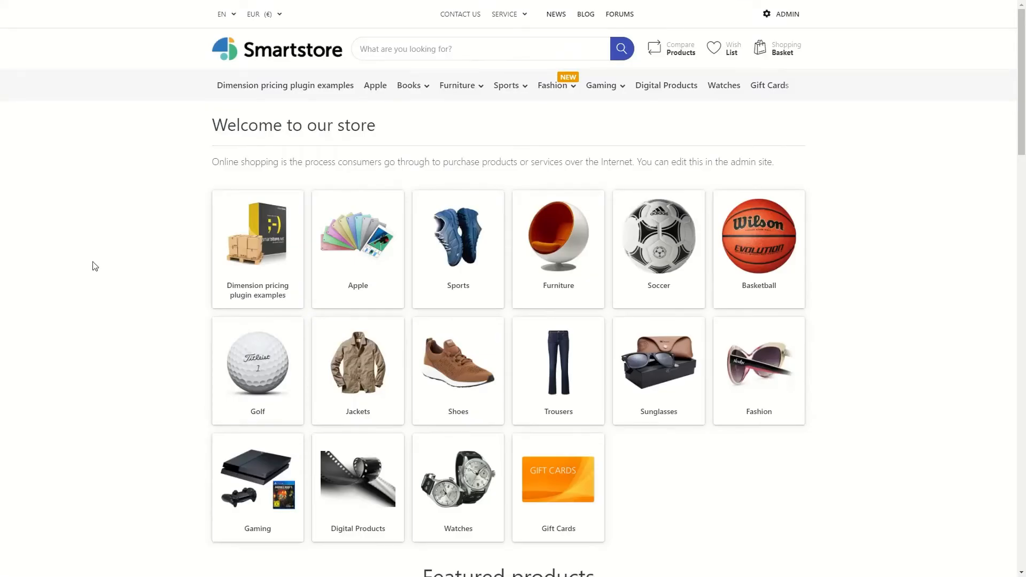
# Step: Open the Porcelain stoneware patio tile product from the storefront's Dimension pricing plugin examples category
pyautogui.click(283, 246)
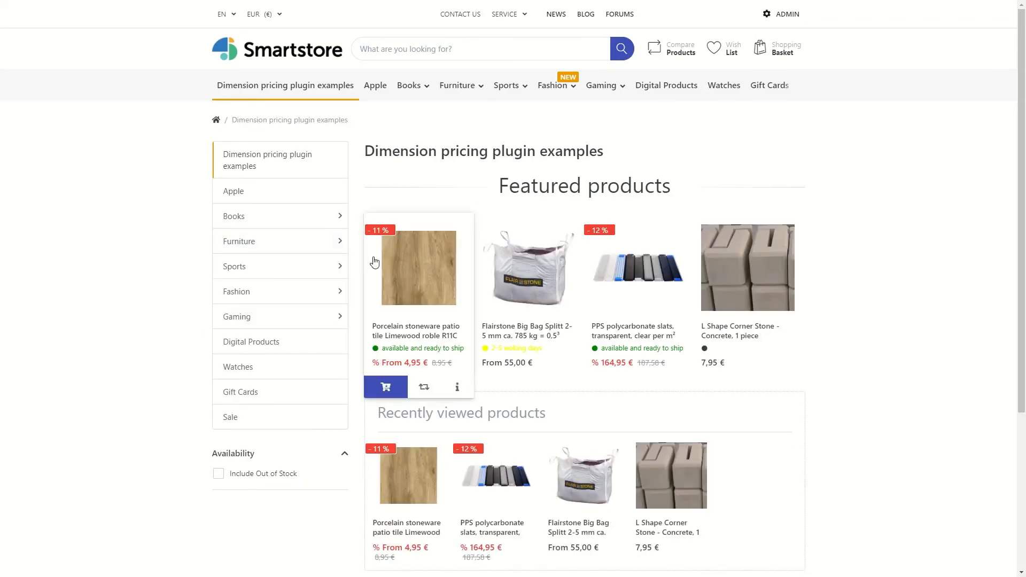
pyautogui.click(374, 261)
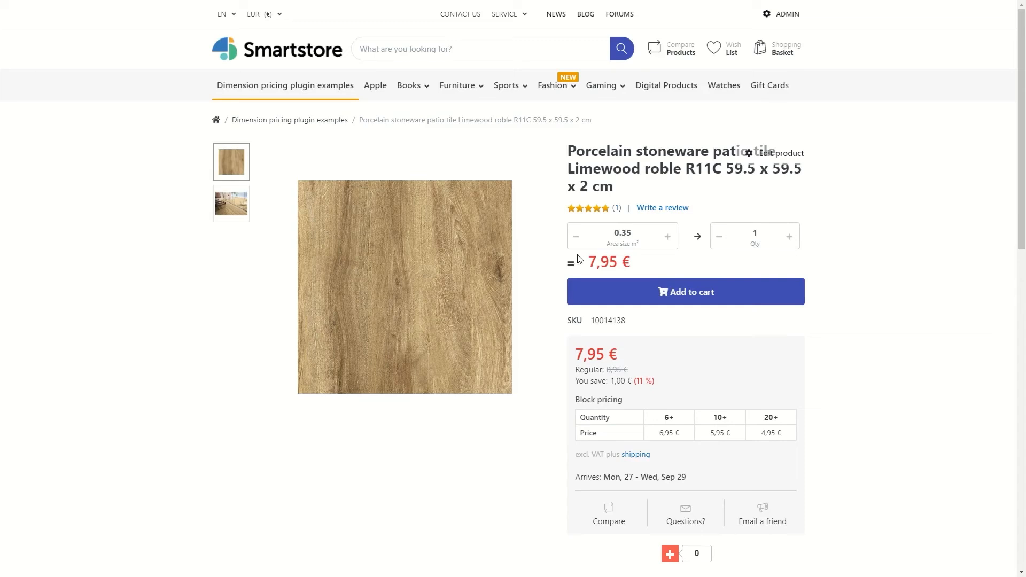
# Step: Raise the patio tile's area size to 1.05 m² and reduce the quantity back to 1
pyautogui.click(668, 238)
pyautogui.click(668, 238)
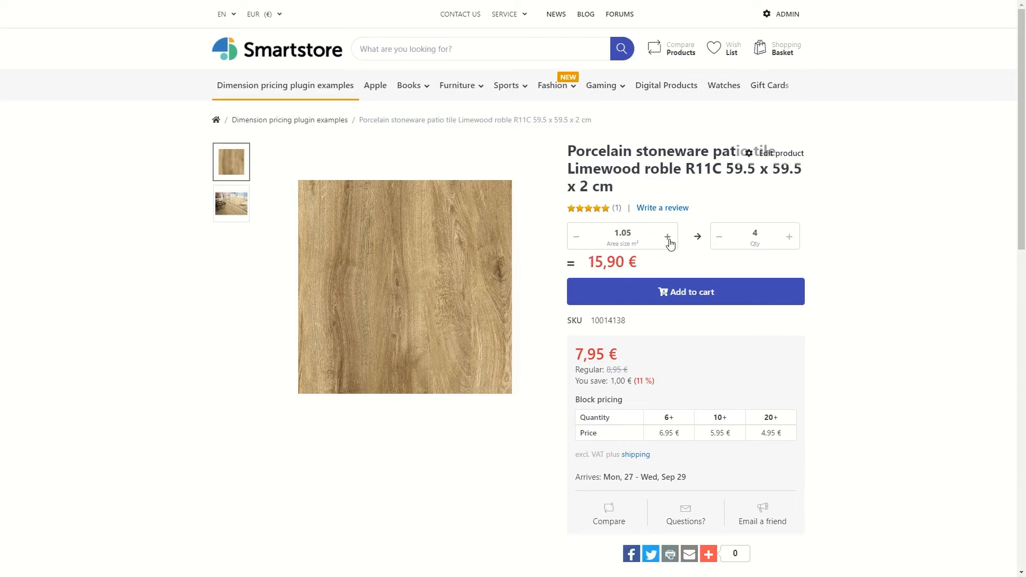
pyautogui.click(719, 239)
pyautogui.click(721, 240)
# Step: View the patio tile's dimensions and add one tile with 0.35 m² area to the cart
pyautogui.moveTo(1022, 151); pyautogui.dragTo(1021, 234)
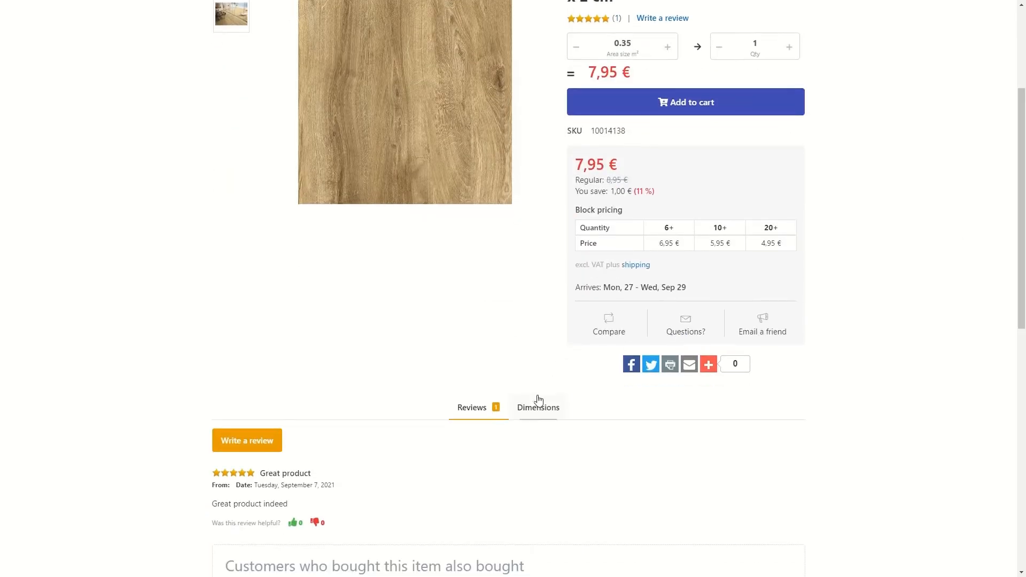
pyautogui.click(537, 406)
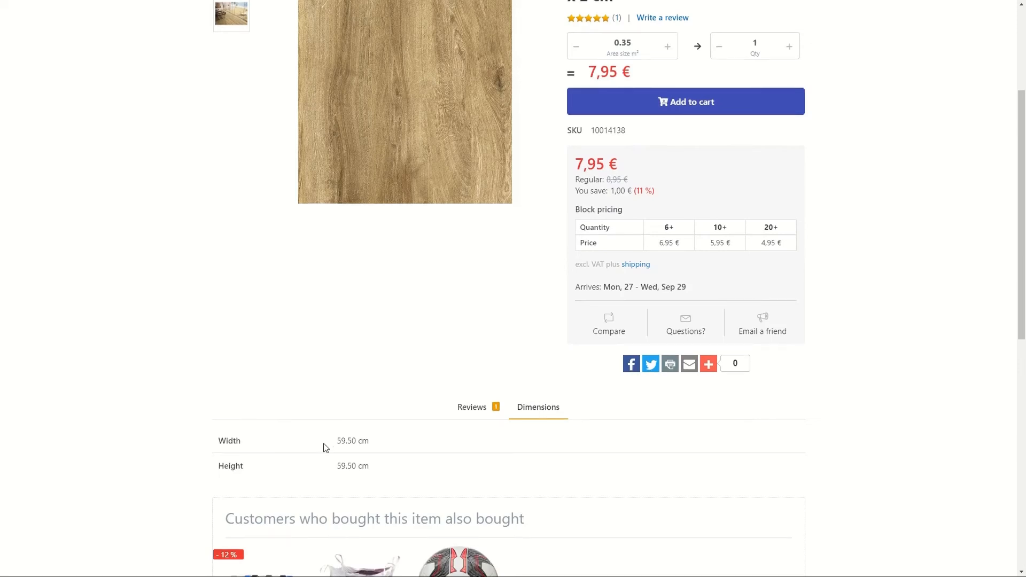
pyautogui.click(689, 103)
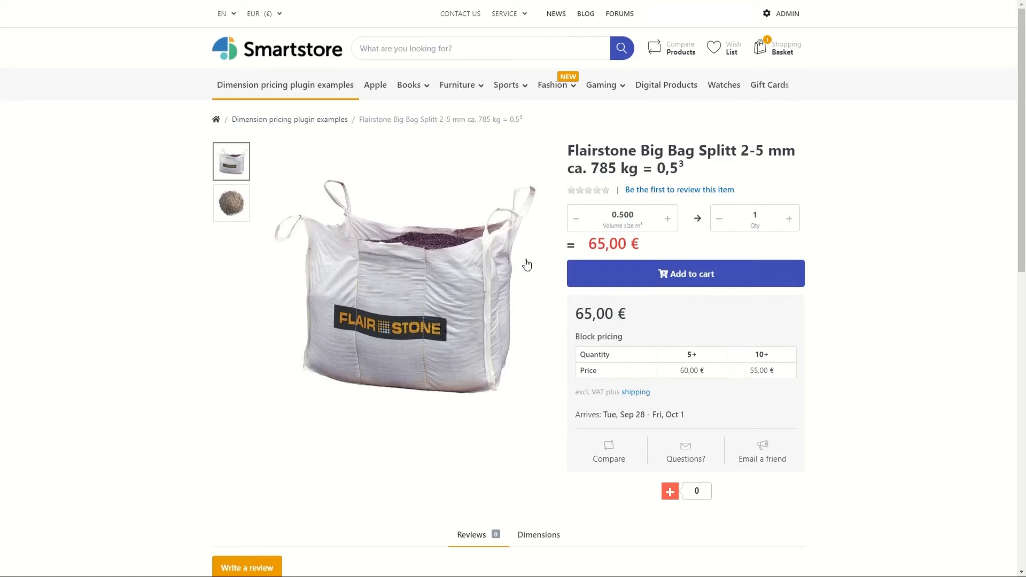
# Step: Set the Flairstone Big Bag Splitt volume size to 3 m³ and add the product to the cart
pyautogui.click(667, 219)
pyautogui.click(666, 226)
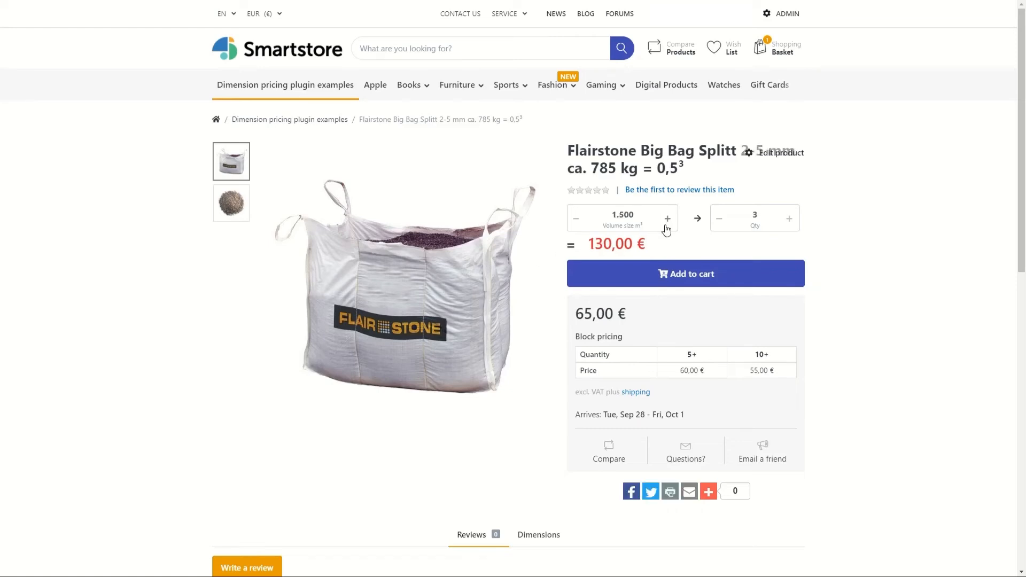
pyautogui.click(601, 214)
pyautogui.write('3')
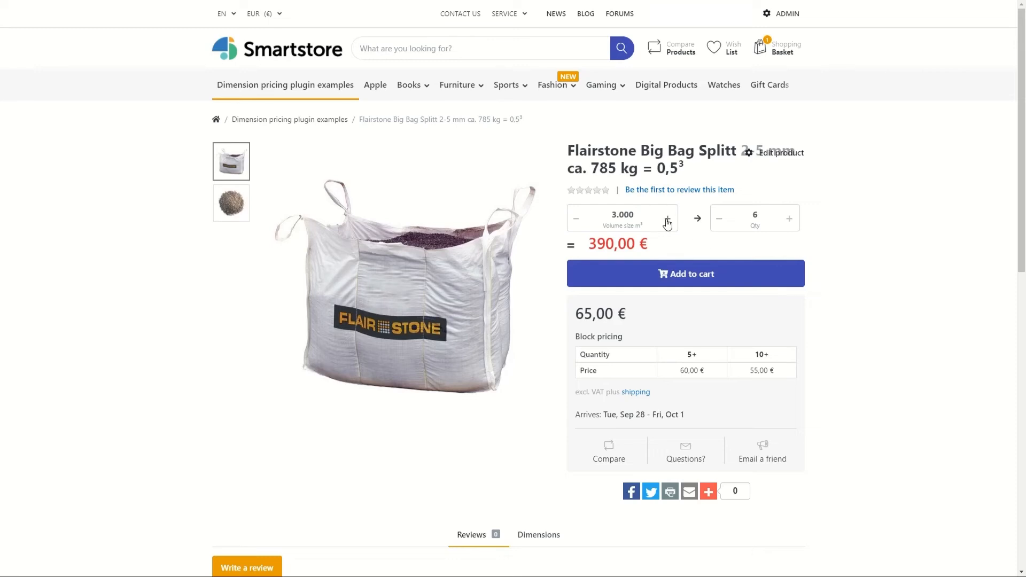
pyautogui.click(576, 219)
pyautogui.click(718, 218)
pyautogui.click(789, 219)
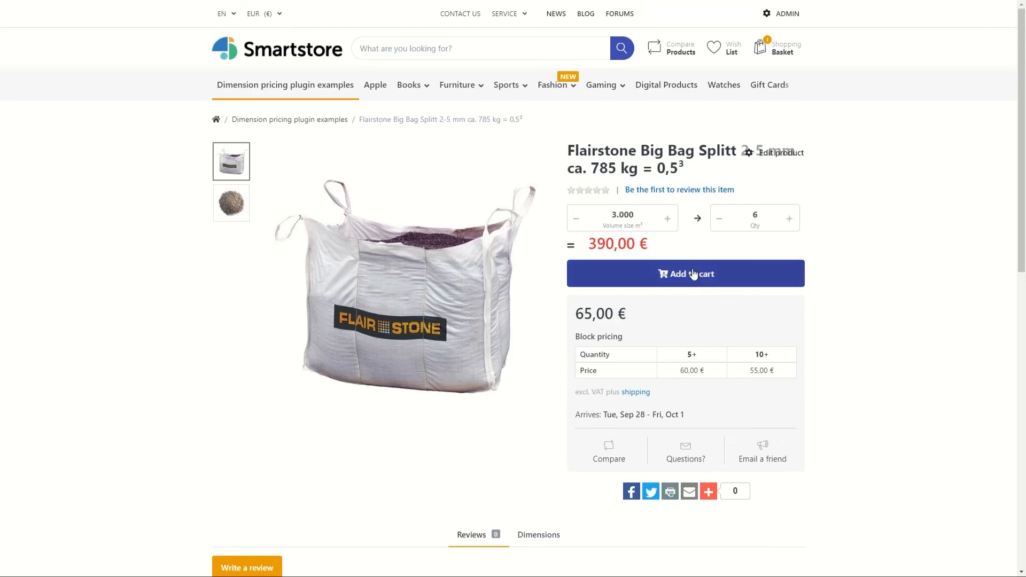
pyautogui.click(693, 273)
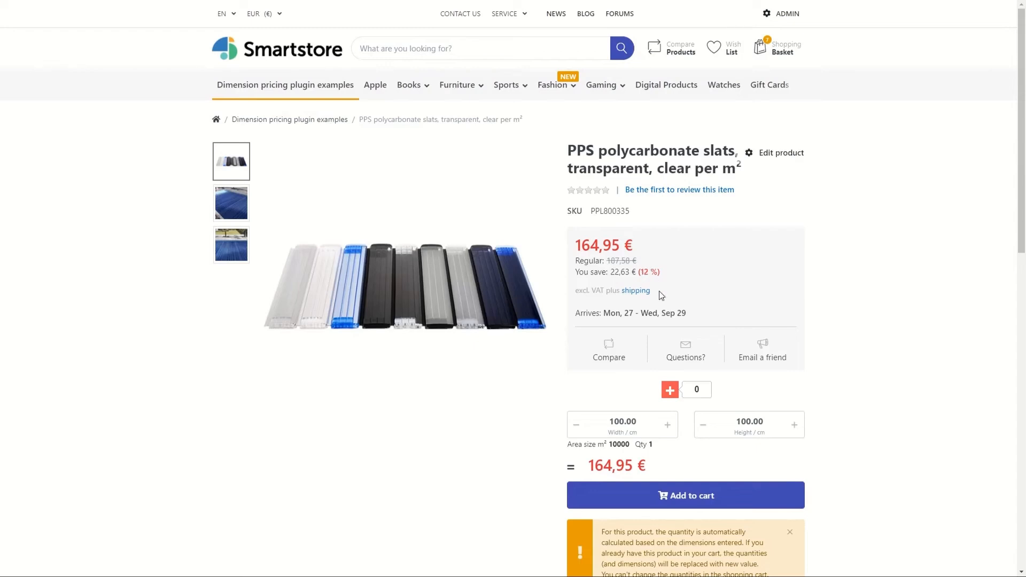
# Step: Examine the width and height in the PPS polycarbonate slats' dimensions section
pyautogui.scroll(-2, 644, 385)
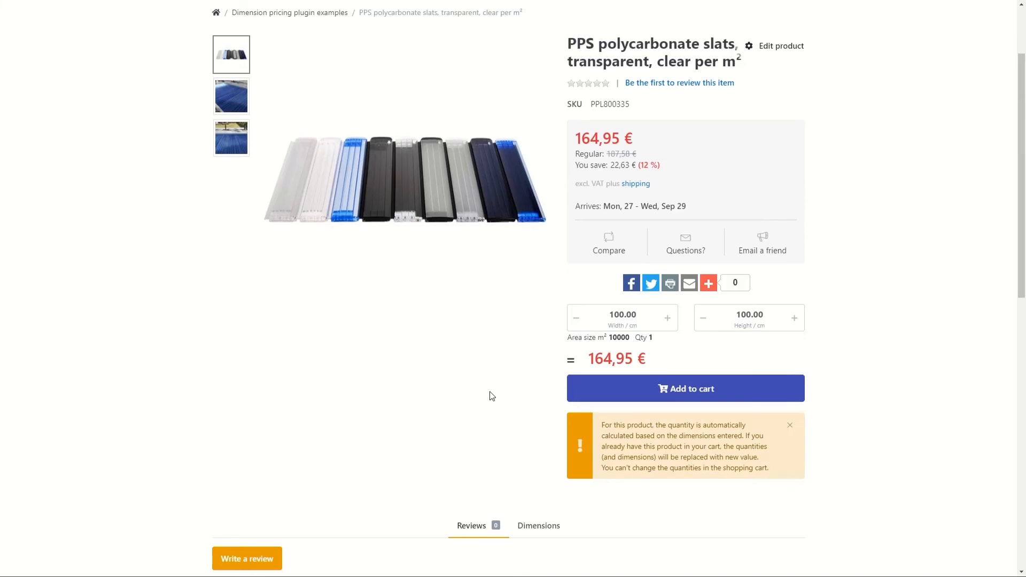
pyautogui.scroll(-4, 491, 393)
pyautogui.click(541, 317)
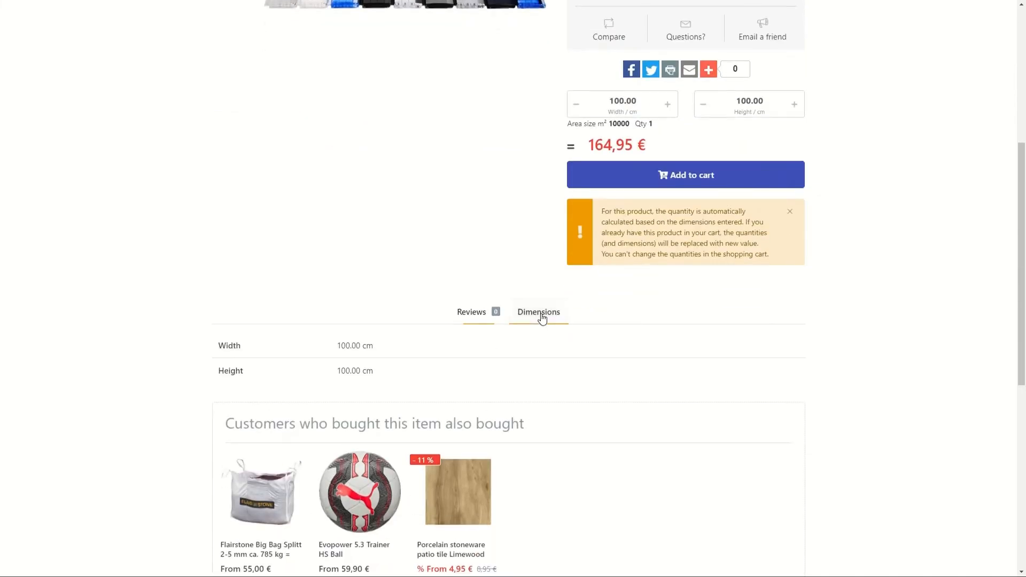
# Step: Set the width and height of the polycarbonate slats to 200 cm and add the product to the cart
pyautogui.scroll(3, 545, 337)
pyautogui.moveTo(609, 262); pyautogui.dragTo(630, 263)
pyautogui.write('200')
pyautogui.moveTo(736, 262); pyautogui.dragTo(742, 262)
pyautogui.write('2')
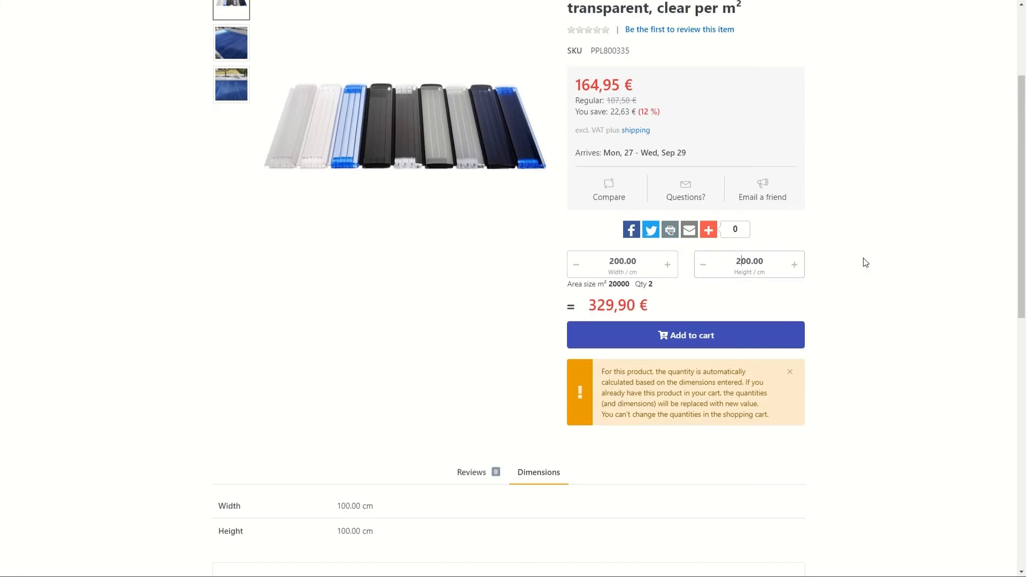
pyautogui.click(670, 337)
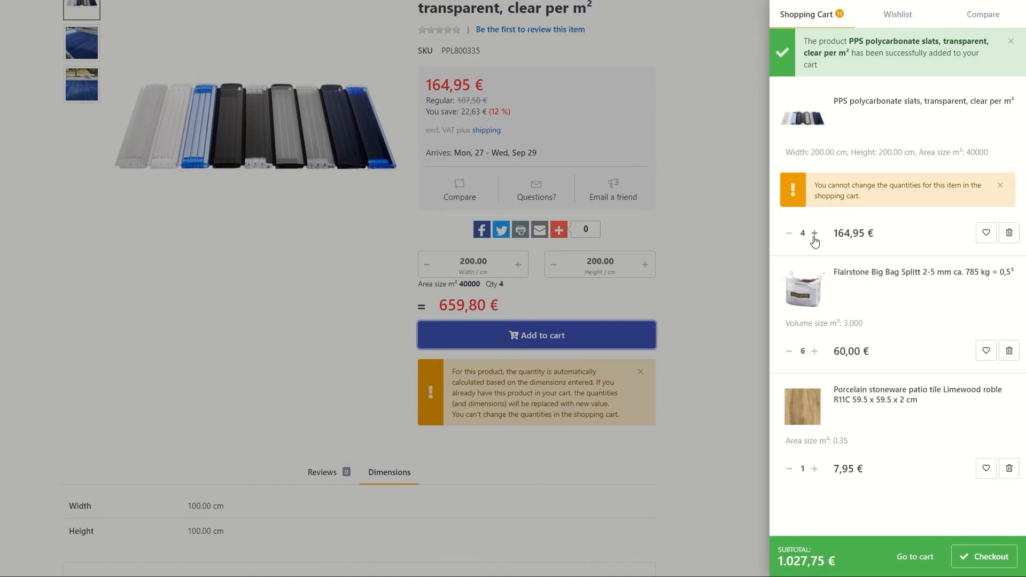
# Step: Open the full shopping cart and reduce the Flairstone Big Bag quantity to 4
pyautogui.click(914, 556)
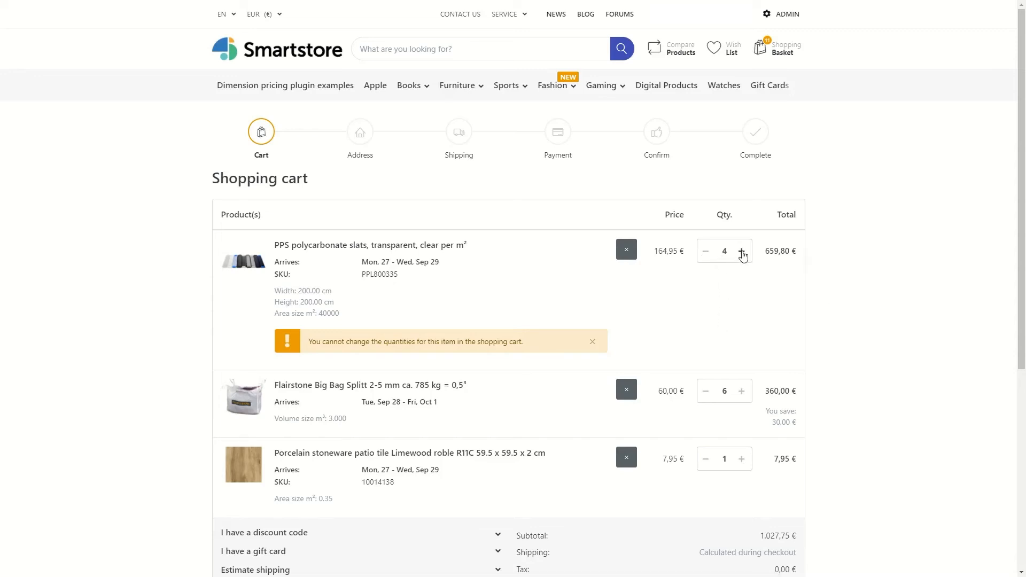
pyautogui.click(705, 392)
pyautogui.click(706, 392)
# Step: Check out with the saved billing and shipping address, In-Store Pickup and Cash on delivery, and confirm the order
pyautogui.scroll(-2, 706, 459)
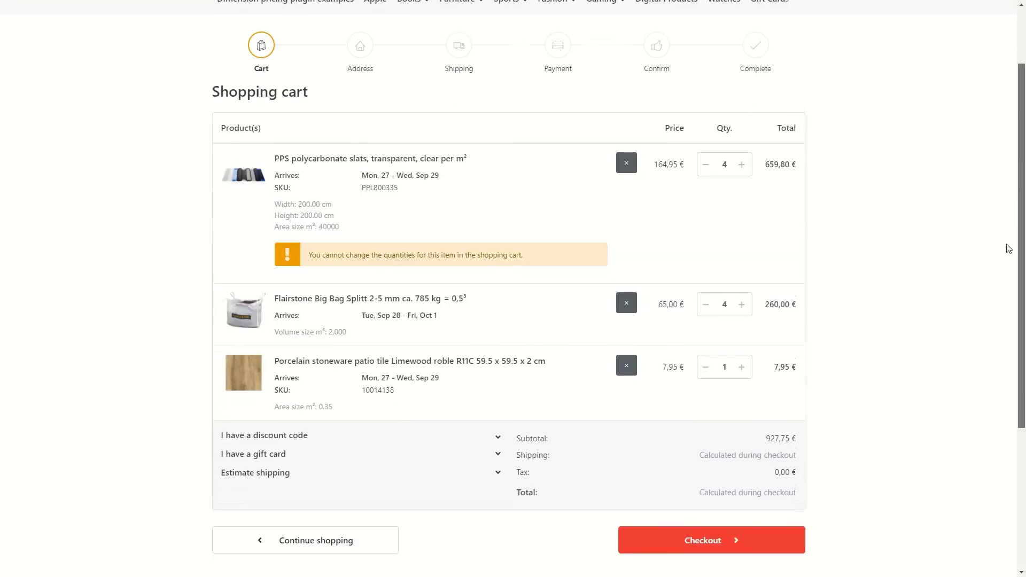
pyautogui.click(705, 521)
pyautogui.click(329, 246)
pyautogui.click(329, 246)
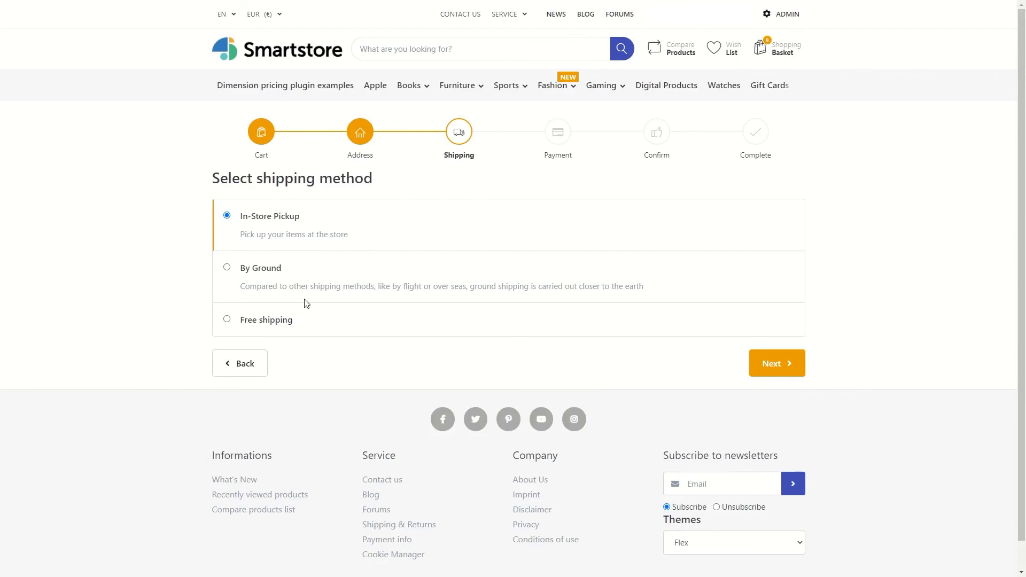
pyautogui.click(775, 365)
pyautogui.click(783, 416)
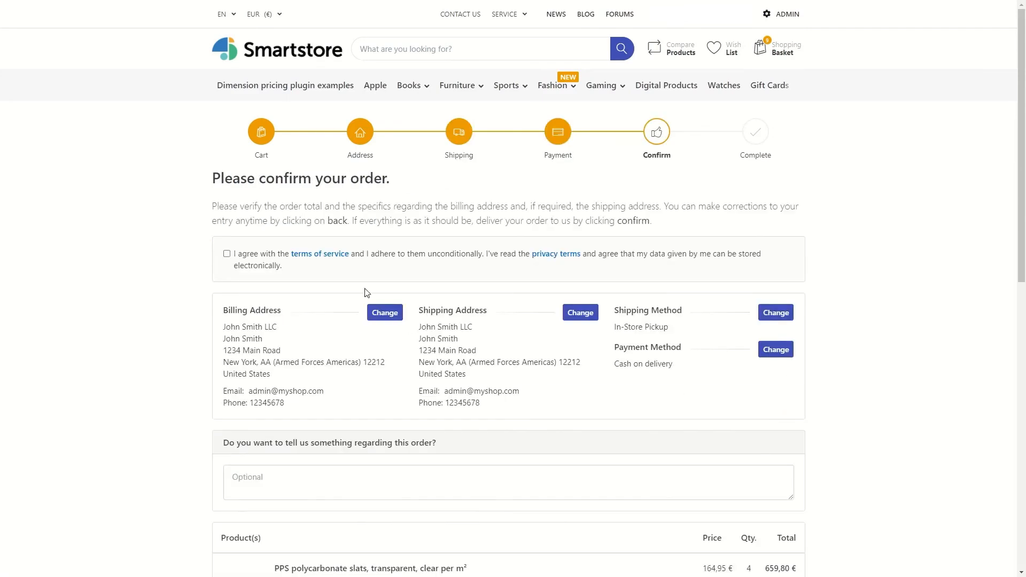
pyautogui.scroll(-8, 179, 238)
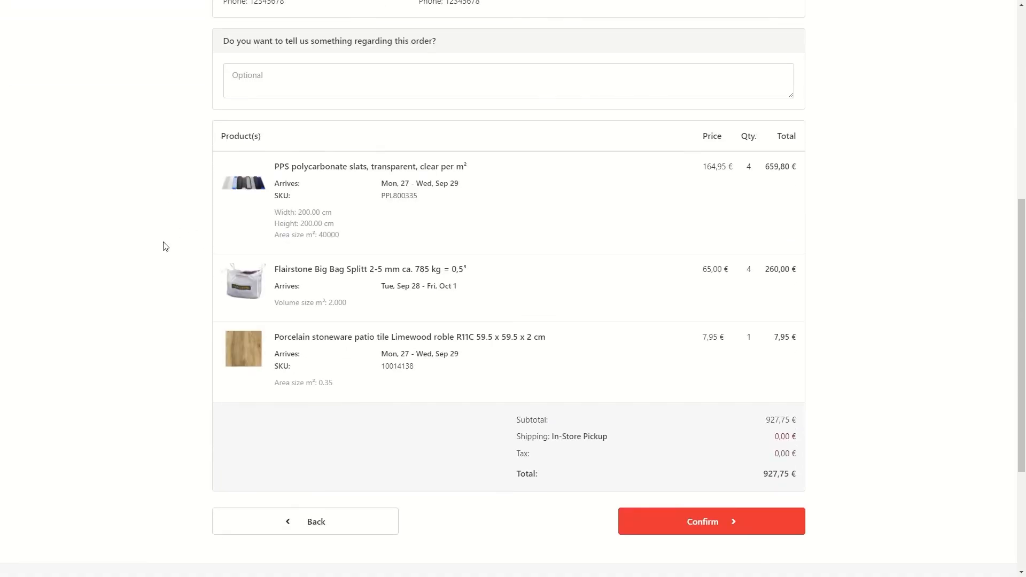
pyautogui.click(733, 523)
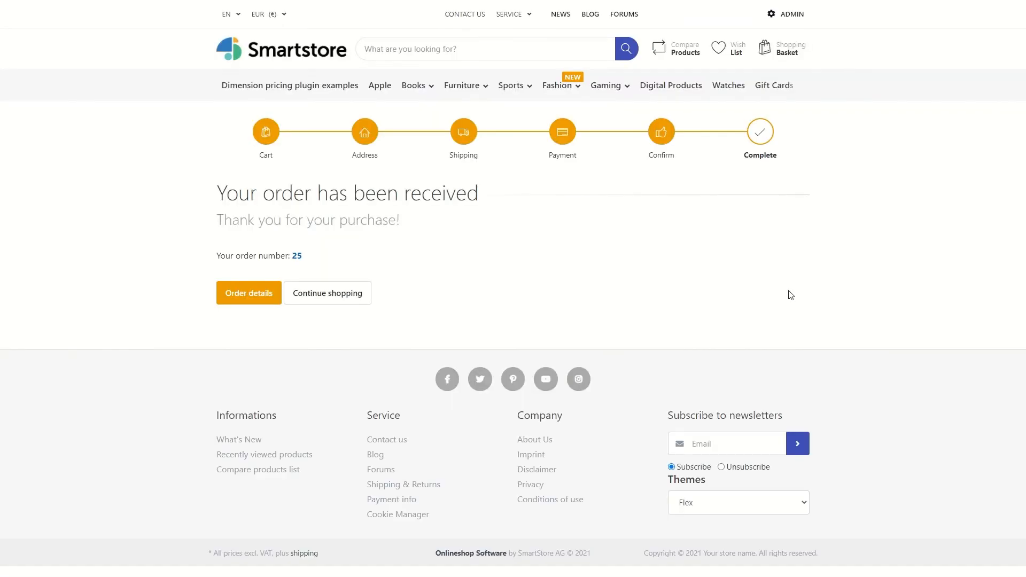
# Step: Open the details of the placed order and view the order as a PDF
pyautogui.click(276, 299)
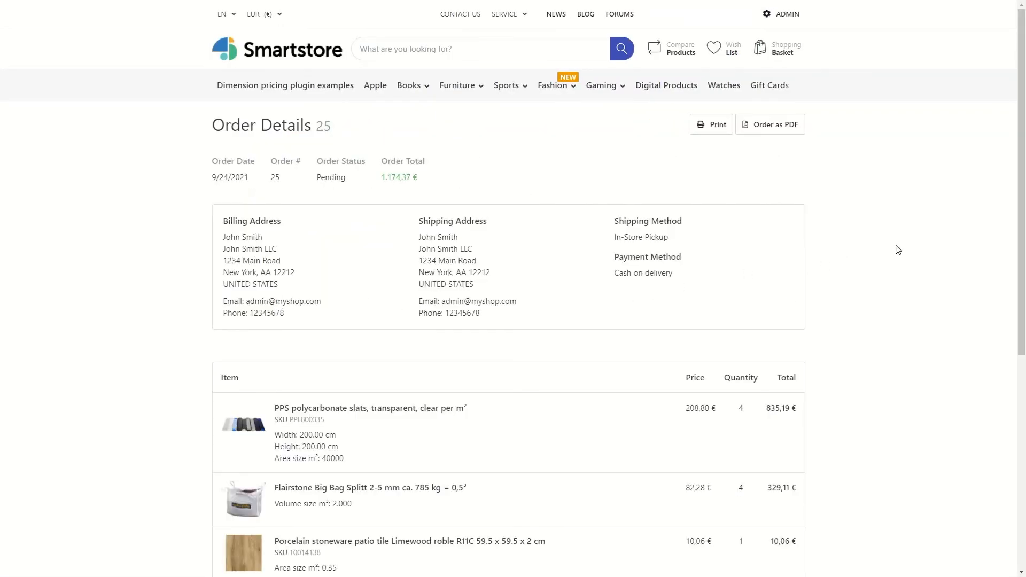
pyautogui.moveTo(1022, 210); pyautogui.dragTo(1024, 174)
pyautogui.click(789, 126)
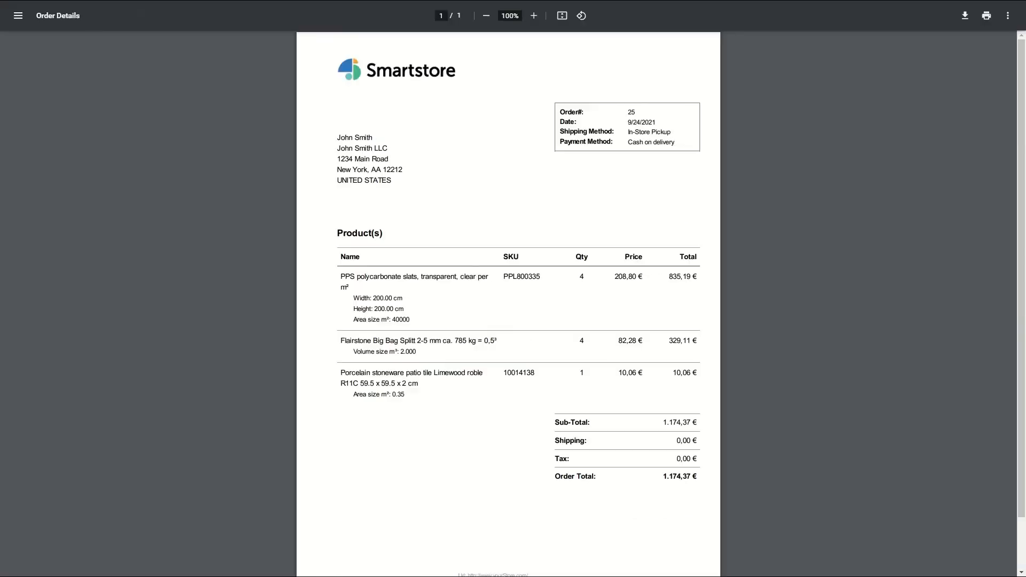
pyautogui.moveTo(1019, 244)
pyautogui.mouseDown()
pyautogui.moveTo(1019, 259)
pyautogui.moveTo(1021, 238)
pyautogui.mouseUp()
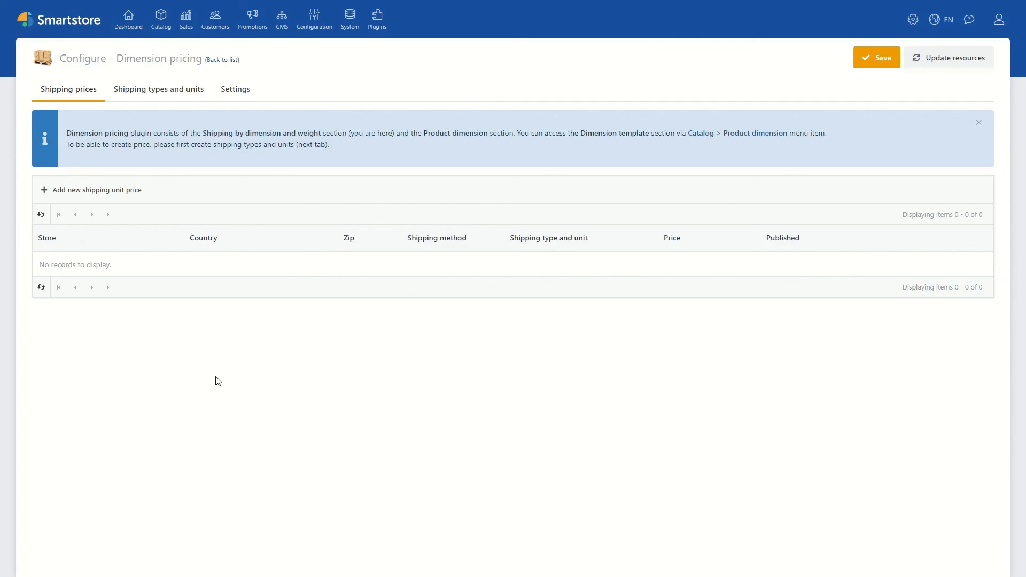
# Step: Create the shipping type "Pallet shipping" with display order 1 in the Dimension pricing configuration and save it for further editing
pyautogui.click(160, 101)
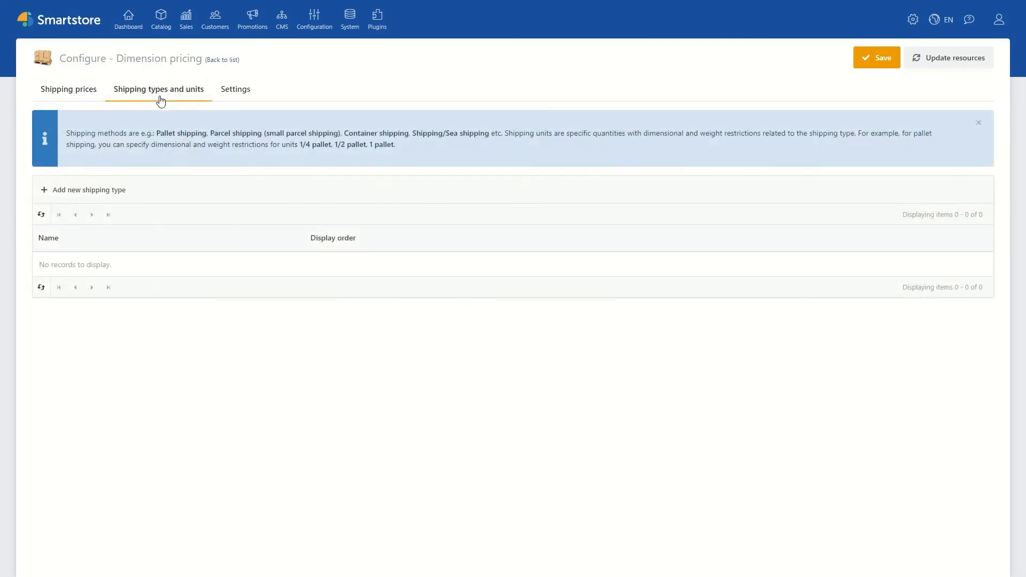
pyautogui.click(105, 191)
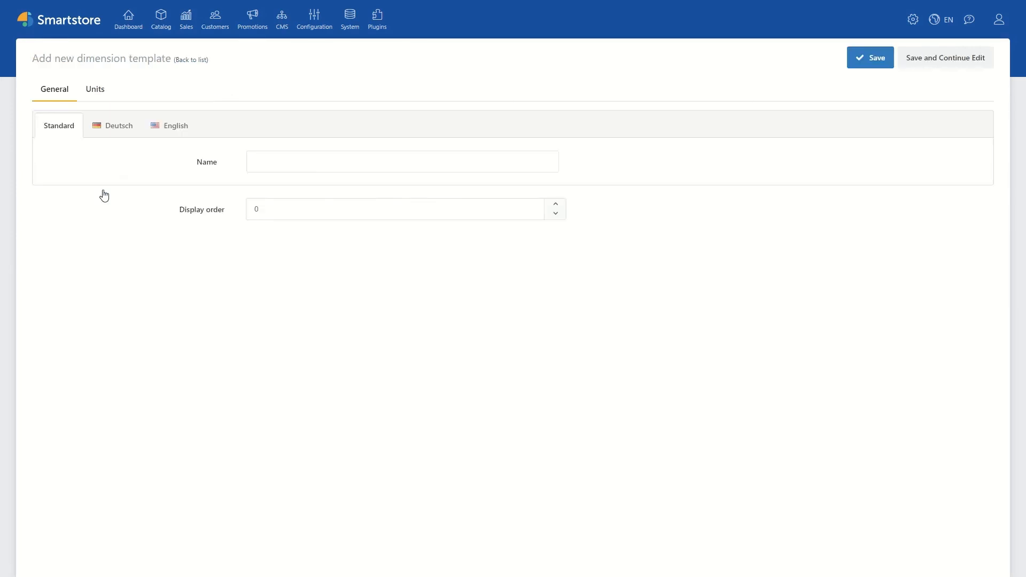
pyautogui.click(258, 162)
pyautogui.write('P')
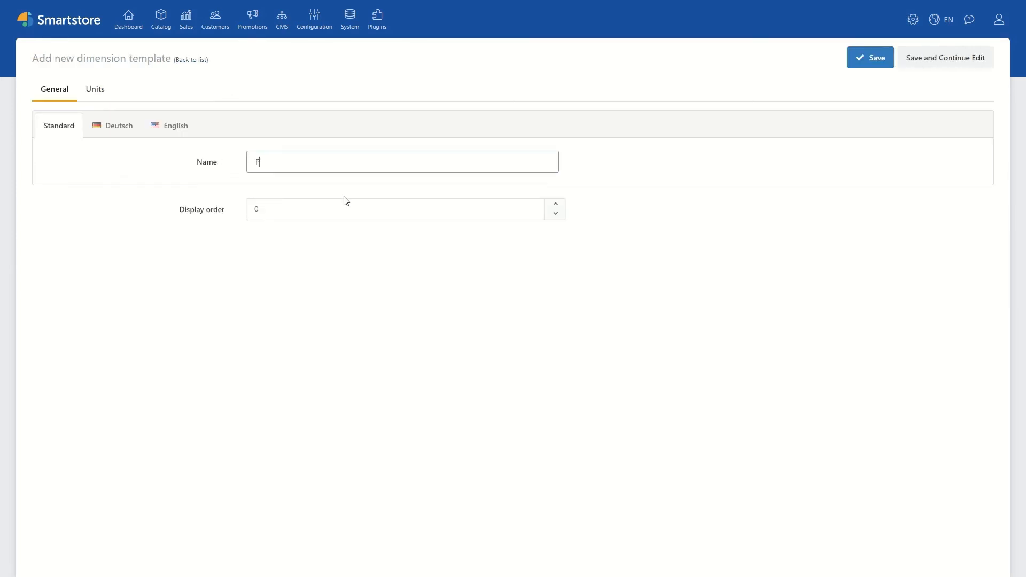
pyautogui.write('allet shipping')
pyautogui.click(354, 203)
pyautogui.write('1')
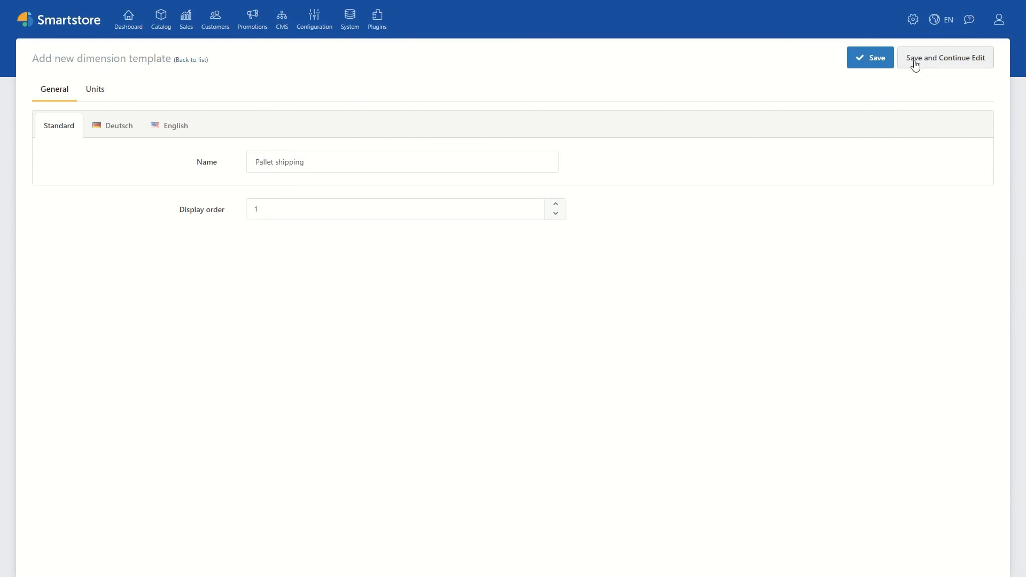
pyautogui.click(914, 64)
# Step: Start a shipping type unit named "1/4 pallet" with max width 1200, max height 800 and max length 800 cm
pyautogui.click(103, 98)
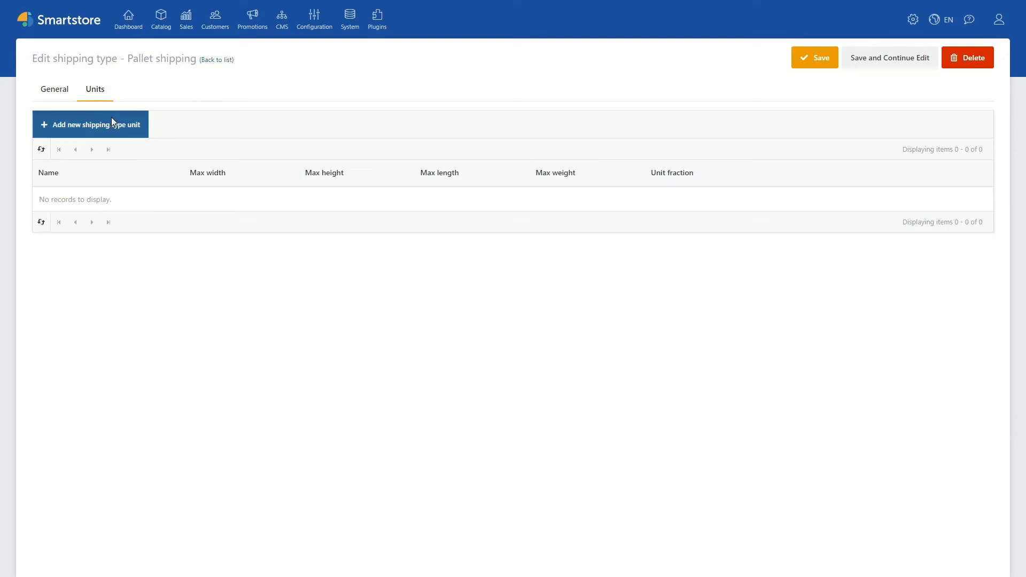
pyautogui.click(112, 123)
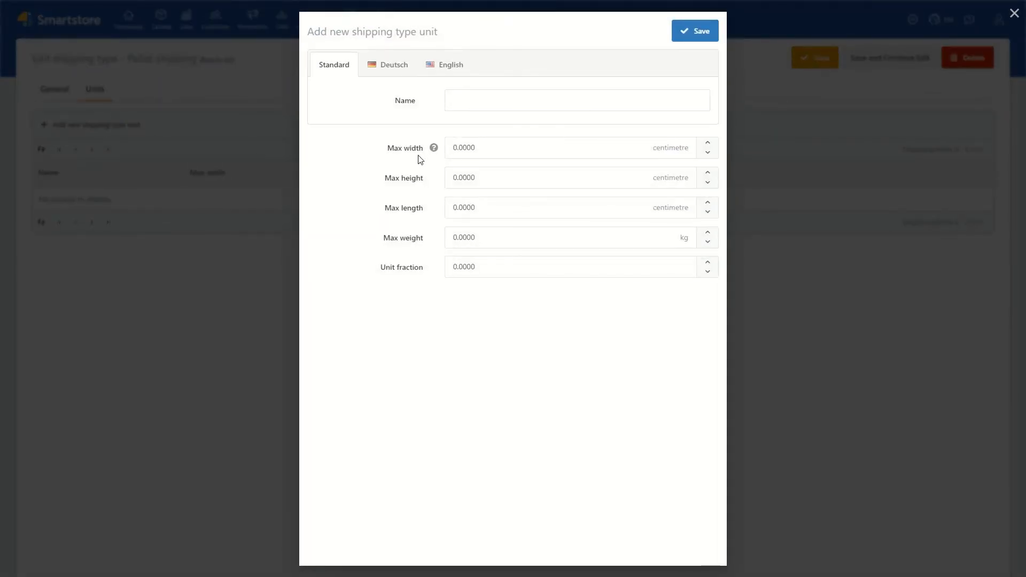
pyautogui.click(499, 107)
pyautogui.write('1/4 pallet')
pyautogui.click(475, 145)
pyautogui.write('1200')
pyautogui.click(505, 173)
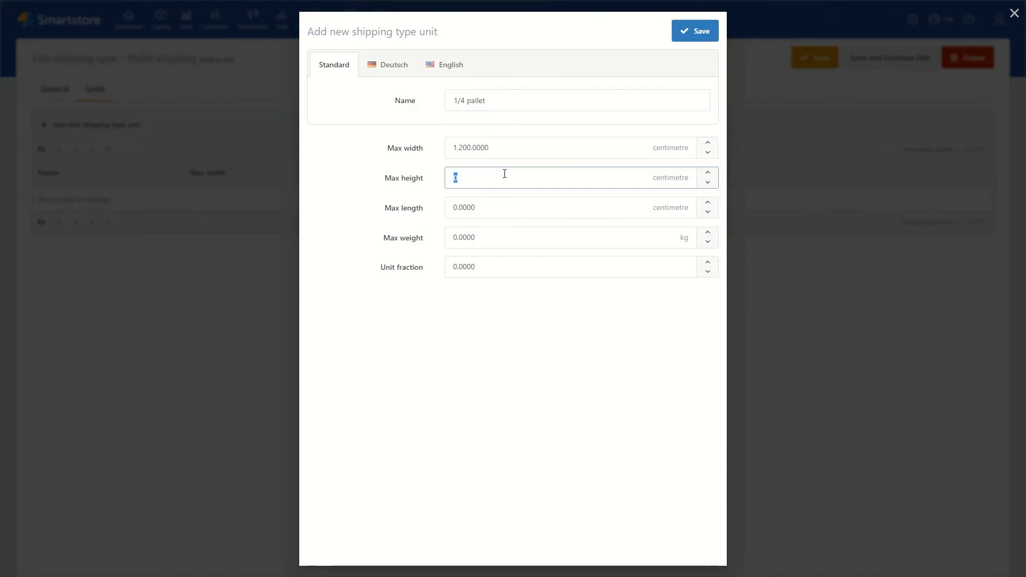
pyautogui.write('800')
pyautogui.click(499, 204)
pyautogui.write('800')
# Step: Set the 1/4 pallet unit's max weight to 250 kg and unit fraction to 0.25, and save it
pyautogui.click(481, 235)
pyautogui.write('250')
pyautogui.click(457, 265)
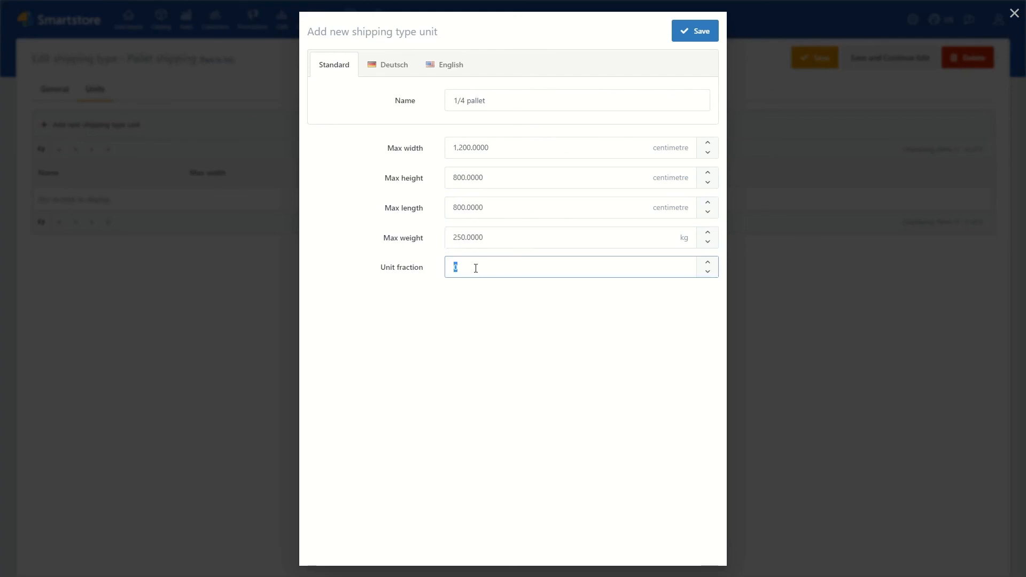
pyautogui.write('0.25')
pyautogui.click(531, 367)
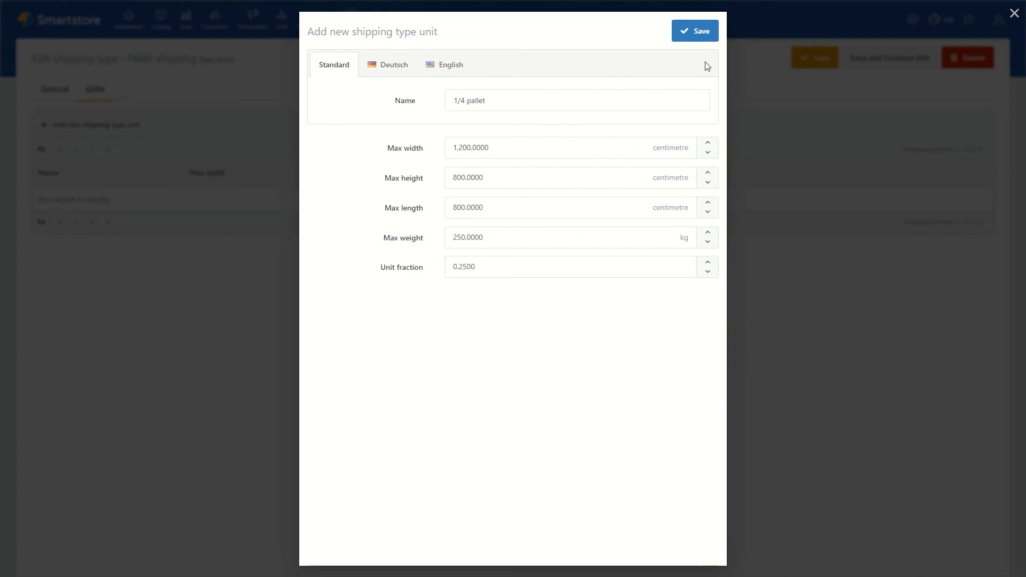
pyautogui.click(708, 37)
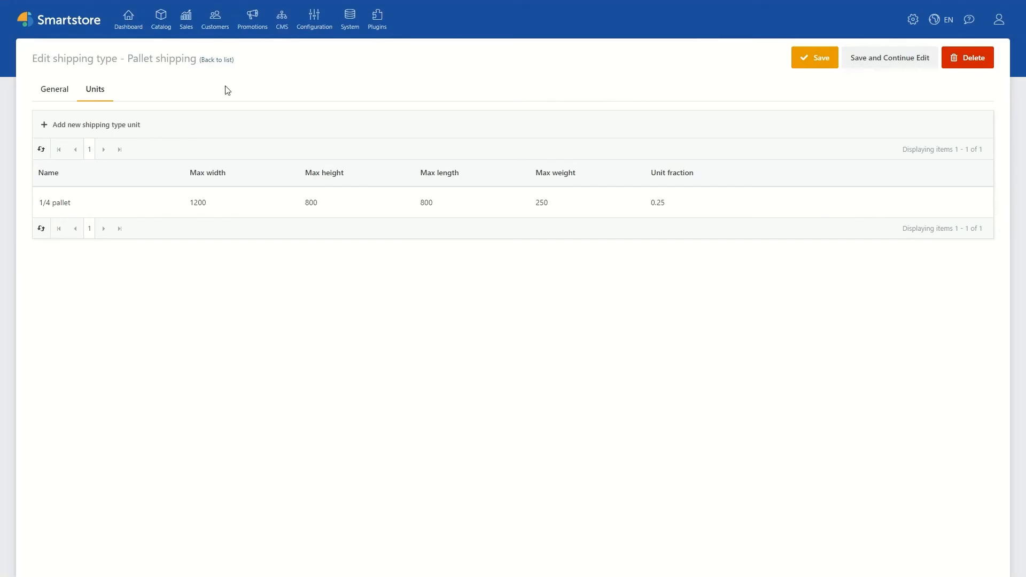
# Step: Start a shipping type unit named "1/2 pallet" with max width 1200, max height 1100 and max length 800 cm
pyautogui.click(96, 125)
pyautogui.click(464, 102)
pyautogui.write('1/2 pallet')
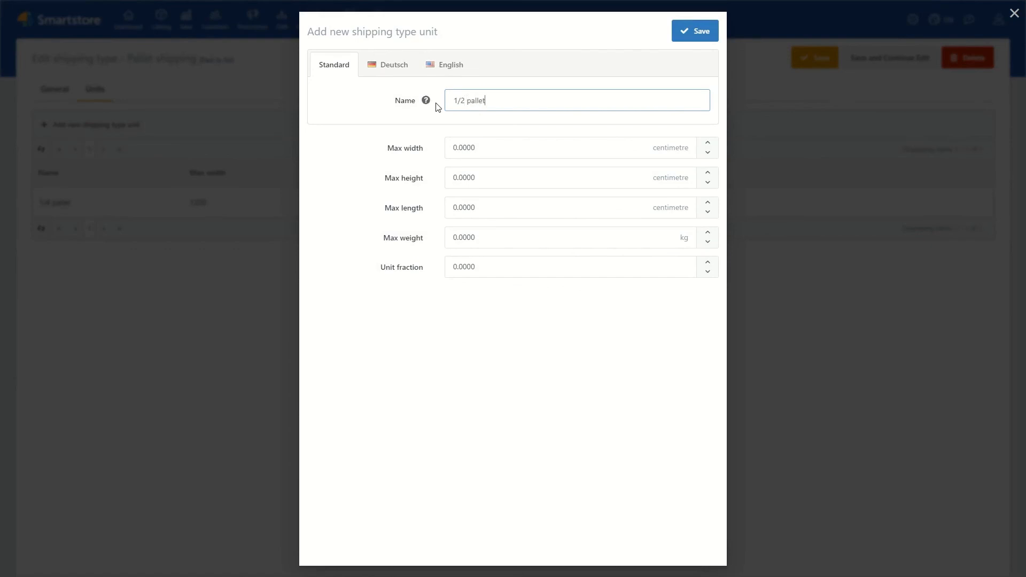
pyautogui.press('Tab')
pyautogui.write('1200')
pyautogui.press('Tab')
pyautogui.write('1100')
pyautogui.press('Tab')
pyautogui.write('800')
# Step: Set the 1/2 pallet unit's max weight to 500 kg and unit fraction to 0.5, and save it
pyautogui.press('Tab')
pyautogui.write('500')
pyautogui.press('Tab')
pyautogui.write('0.5')
pyautogui.click(468, 453)
pyautogui.click(681, 29)
# Step: Start a shipping type unit named "Full pallet" with max width 1200, max height 2000 and max length 800 cm
pyautogui.click(96, 125)
pyautogui.click(511, 101)
pyautogui.write('Full pallet')
pyautogui.press('Tab')
pyautogui.write('1200')
pyautogui.press('Tab')
pyautogui.write('2,000')
pyautogui.press('Tab')
pyautogui.write('800')
# Step: Save the Full pallet unit with max weight 1000 kg and unit fraction 1, and return to the plugin configuration
pyautogui.press('Tab')
pyautogui.write('1000')
pyautogui.press('Tab')
pyautogui.write('1')
pyautogui.click(486, 378)
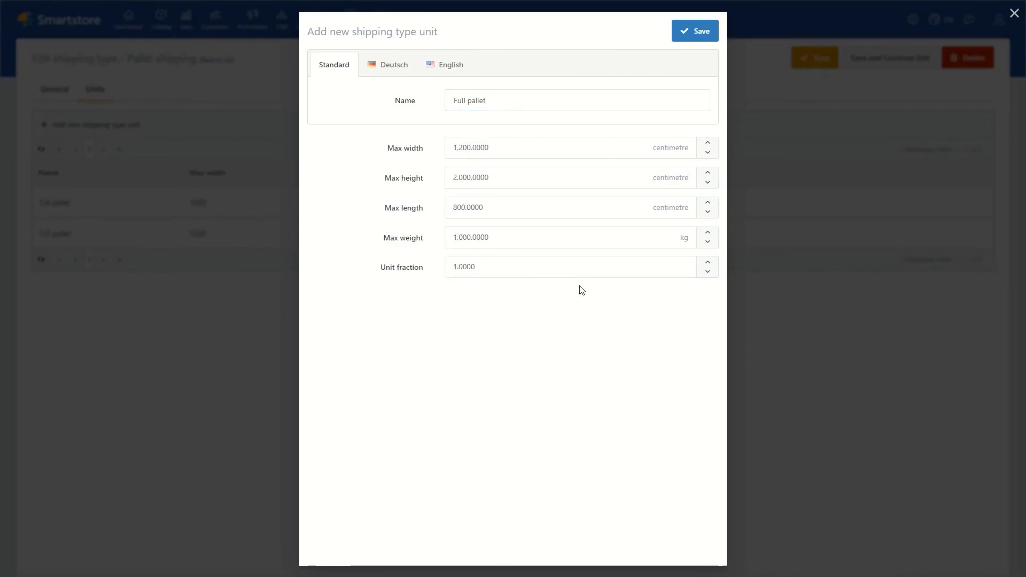
pyautogui.click(688, 32)
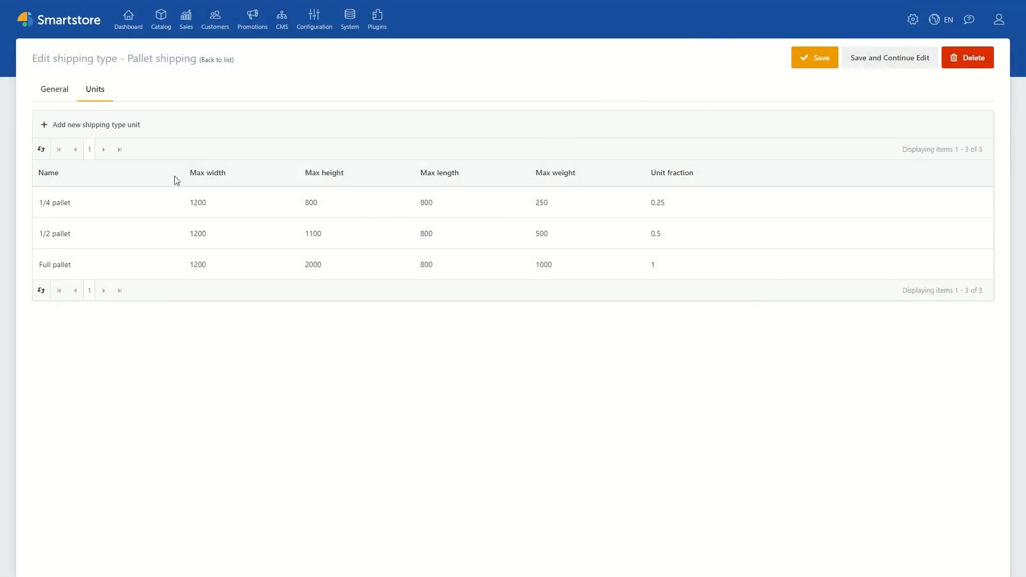
pyautogui.click(222, 60)
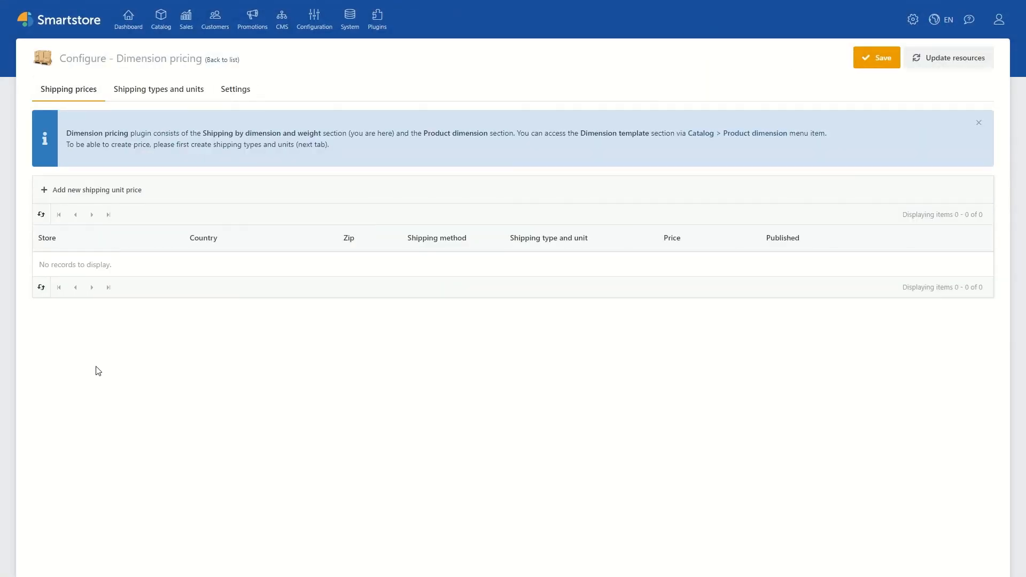
# Step: Add a published shipping unit price of 24.90 EUR for Pallet shipping - 1/4 pallet with In-Store Pickup, and save it
pyautogui.click(94, 187)
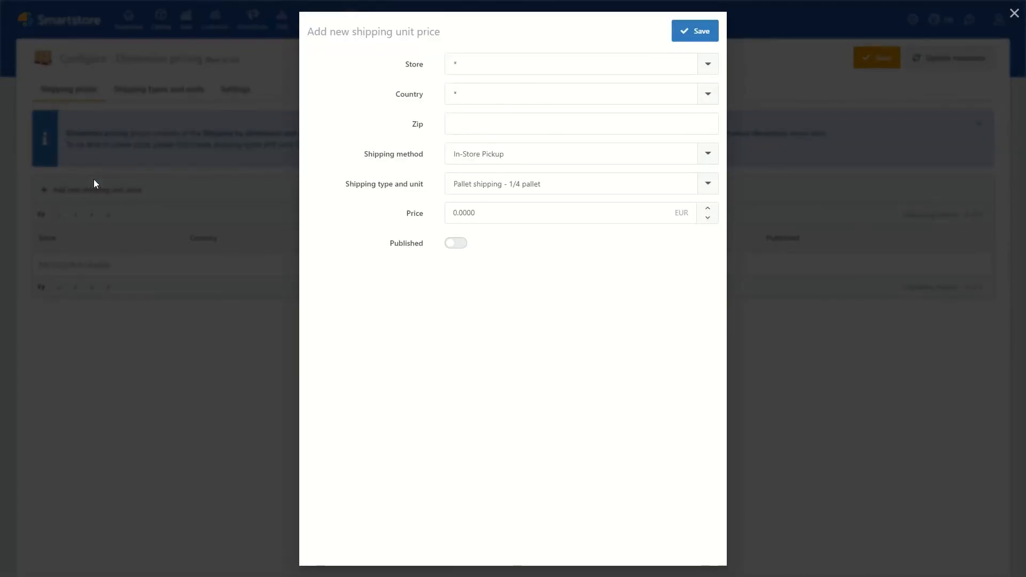
pyautogui.click(491, 167)
pyautogui.click(491, 167)
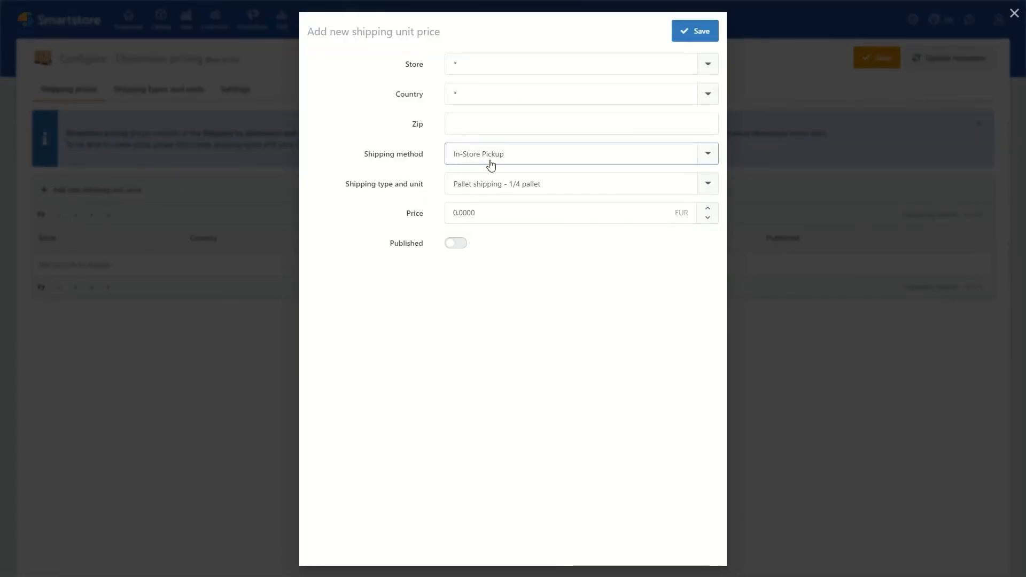
pyautogui.click(501, 190)
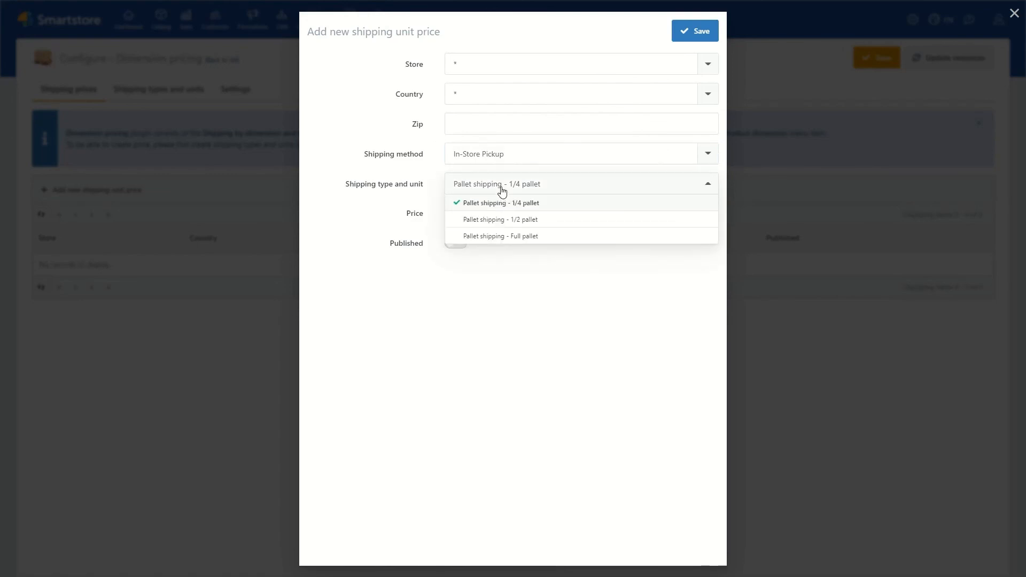
pyautogui.click(501, 191)
pyautogui.click(490, 213)
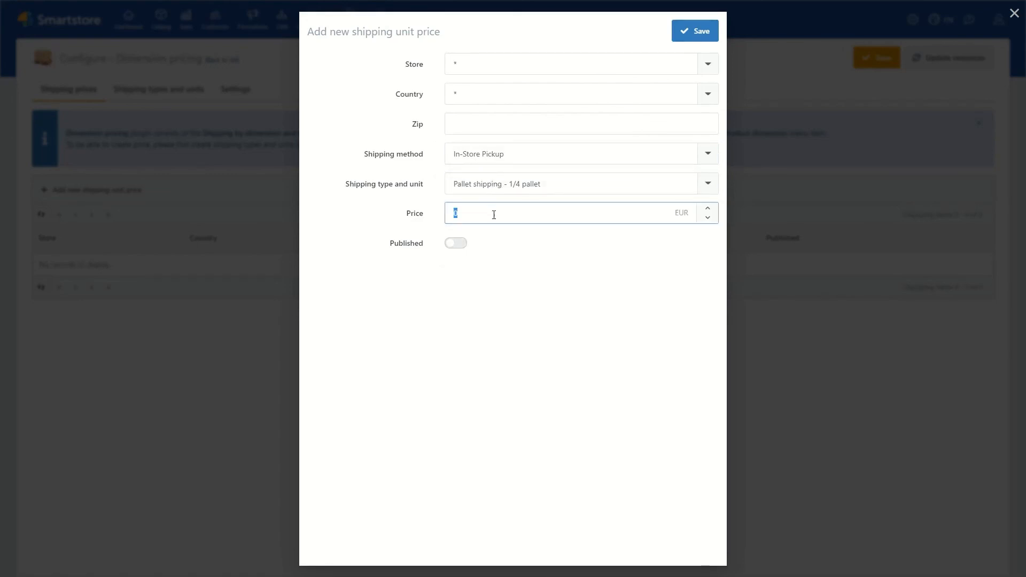
pyautogui.write('24.')
pyautogui.write('00')
pyautogui.click(455, 243)
pyautogui.click(694, 31)
# Step: Add and save a shipping unit price of 36.90 EUR for Pallet shipping - 1/2 pallet with the By Ground method, leaving it unpublished
pyautogui.click(92, 190)
pyautogui.click(507, 153)
pyautogui.click(500, 187)
pyautogui.click(510, 186)
pyautogui.click(504, 219)
pyautogui.click(498, 212)
pyautogui.write('36.00')
pyautogui.click(695, 30)
# Step: Add a published shipping unit price of 54.90 EUR for Pallet shipping - Full pallet with In-Store Pickup, and save it
pyautogui.click(99, 190)
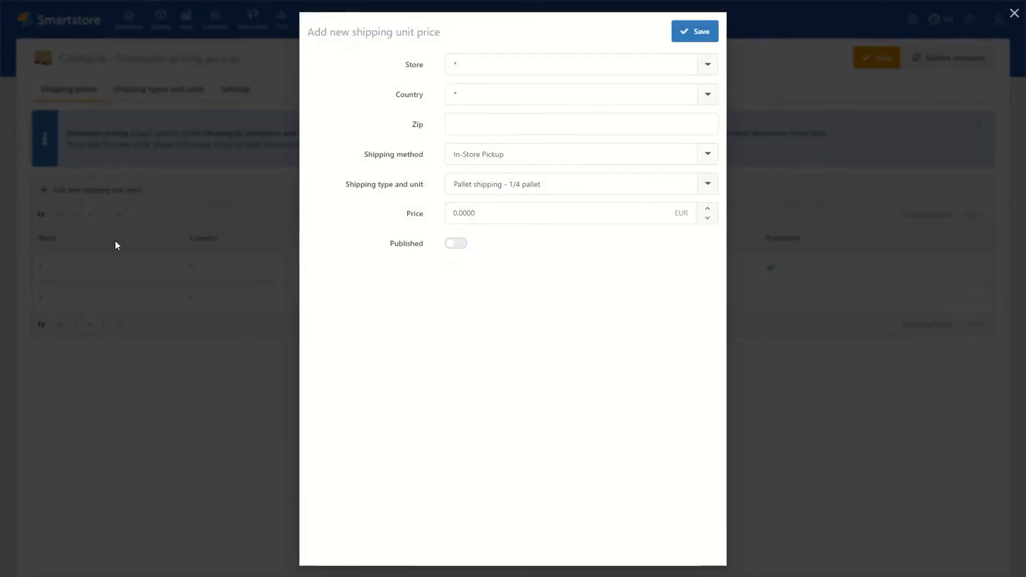
pyautogui.click(499, 188)
pyautogui.click(504, 223)
pyautogui.click(487, 213)
pyautogui.write('54.90')
pyautogui.click(456, 243)
pyautogui.click(694, 30)
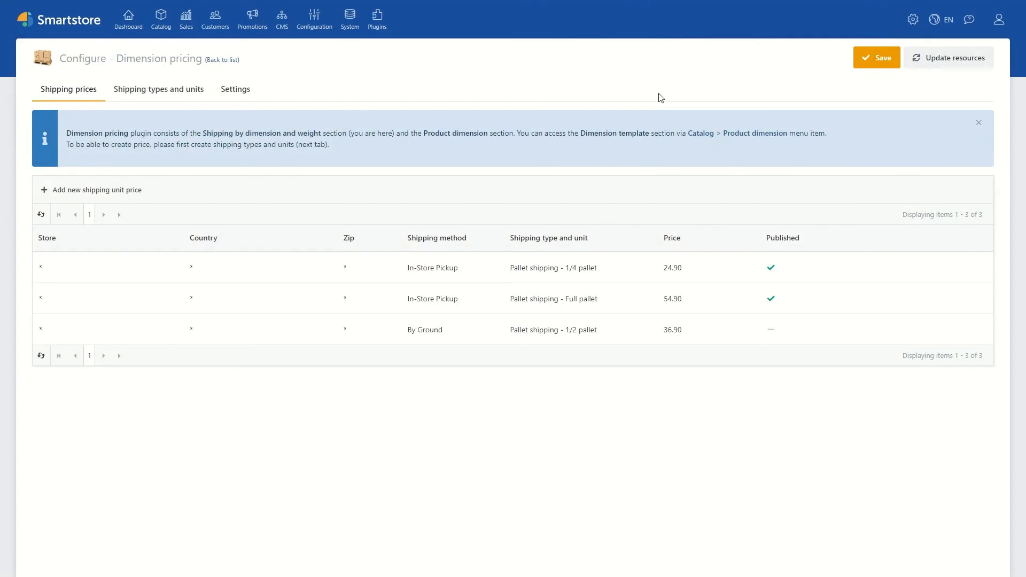